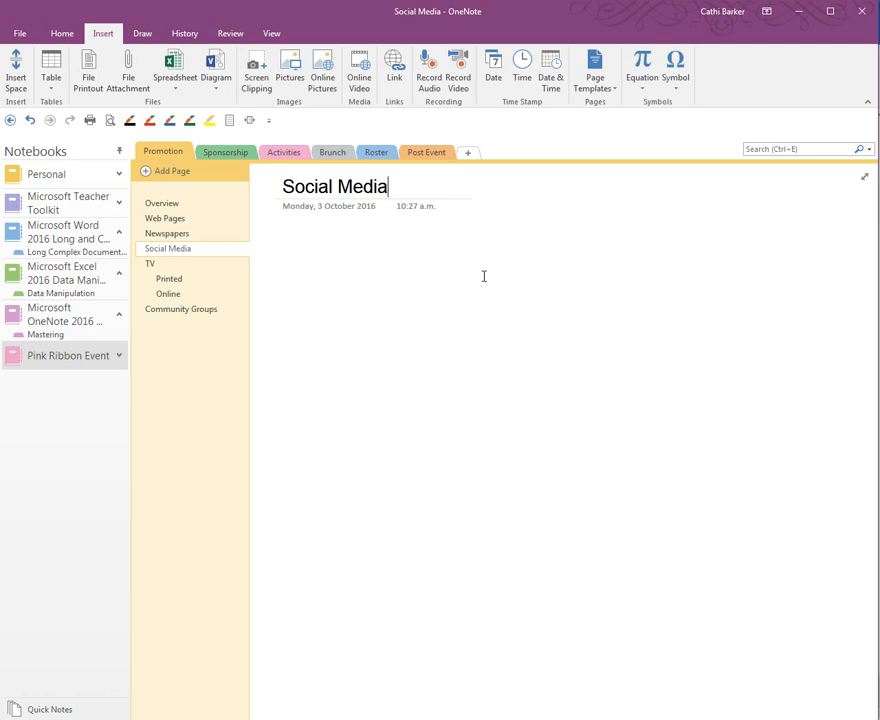
Add the heading "10 Social Media Trips to Promote you Next Event" in a new note below the Social Media page title.
key(Return)
click(520, 314)
click(577, 426)
click(432, 404)
click(287, 246)
text(10 )
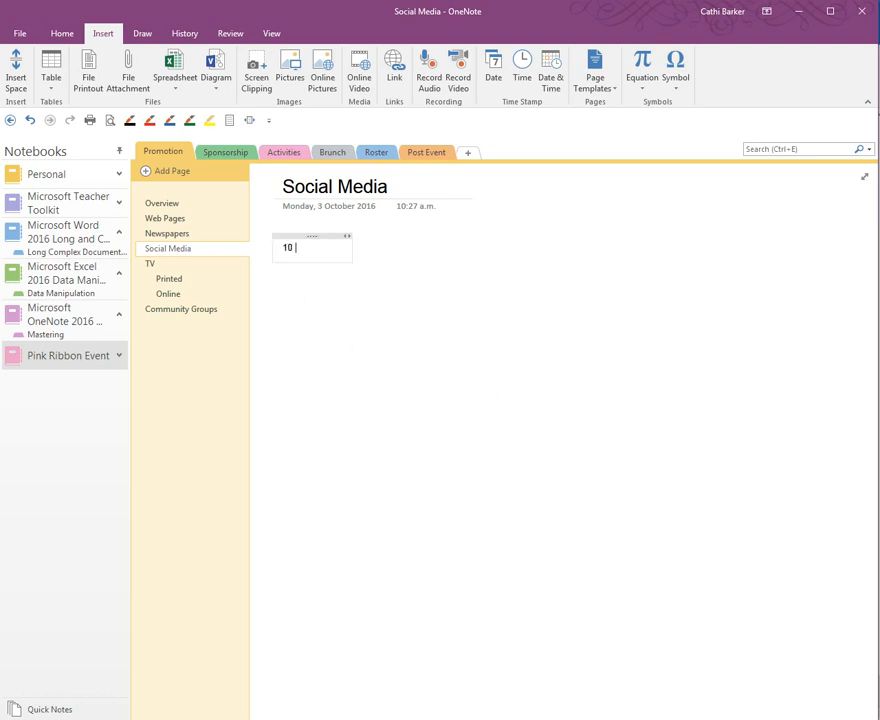
text(Social Media)
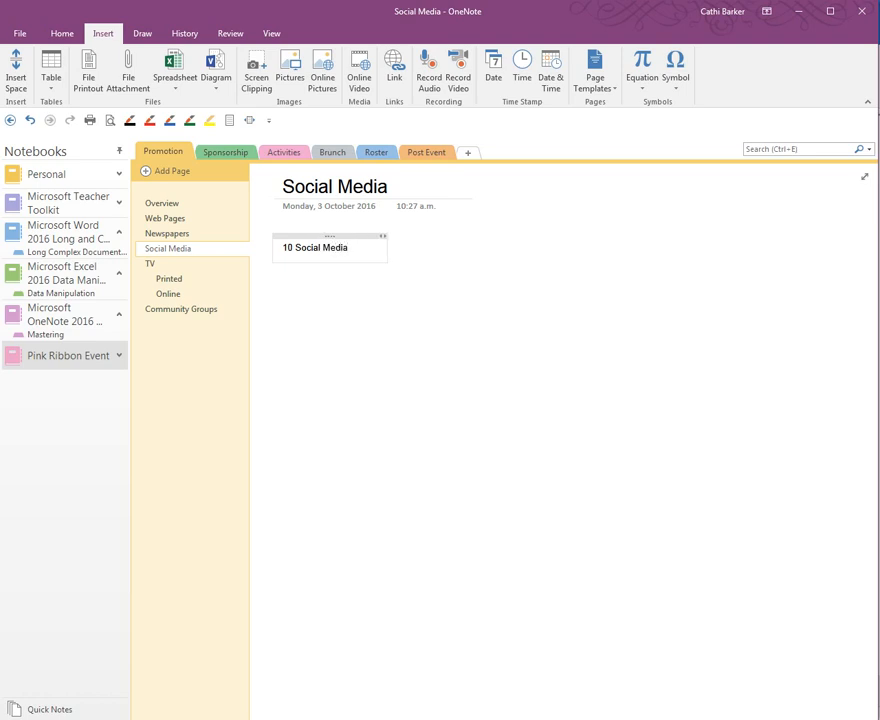
text( Trips to P romote yo)
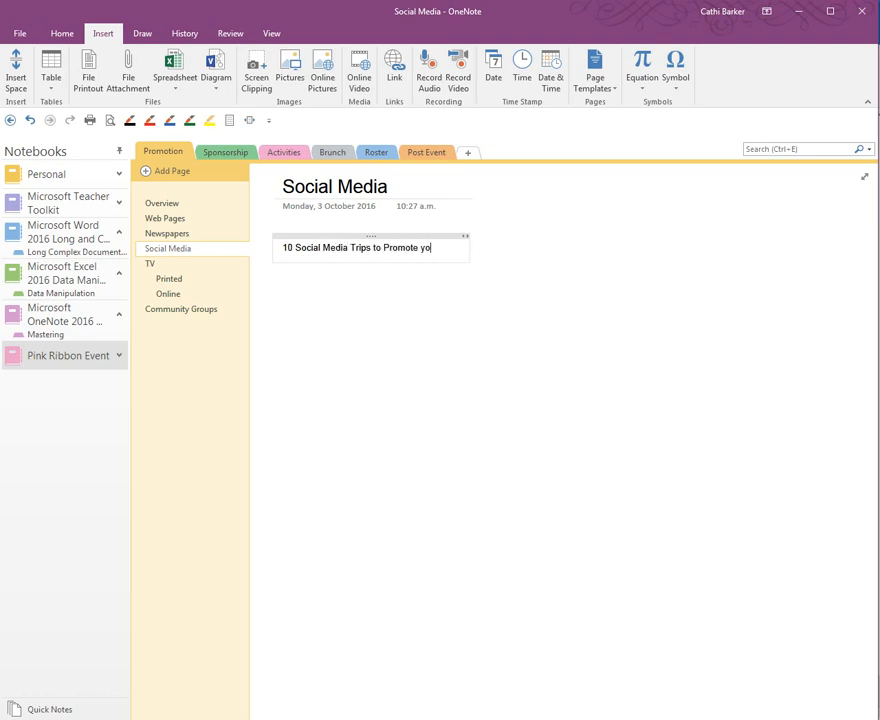
text(urN)
key(BackSpace)
text(Next)
key(BackSpace)
key(BackSpace)
key(BackSpace)
key(BackSpace)
key(BackSpace)
text(Next Even)
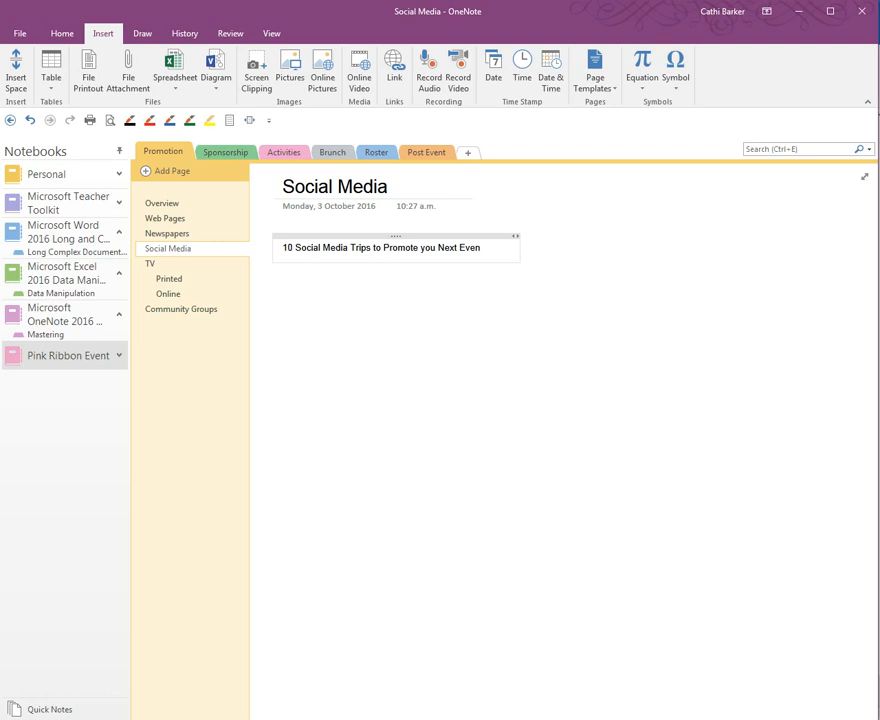
text(y)
key(BackSpace)
text(t)
Move the heading's note container to just below the page date and widen it to nearly the page's full width.
drag(434, 235, 568, 400)
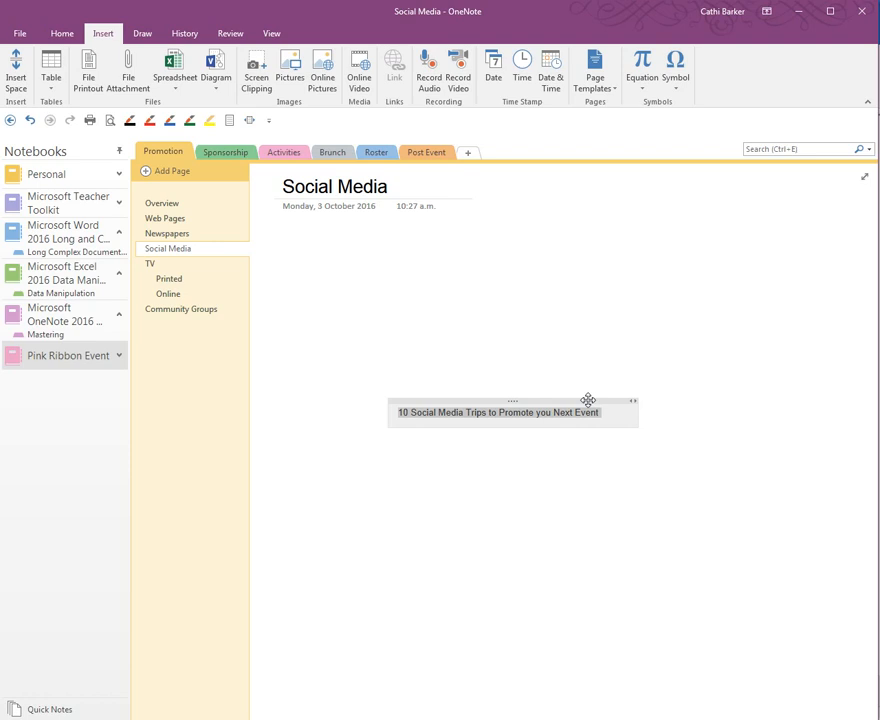
drag(588, 400, 478, 226)
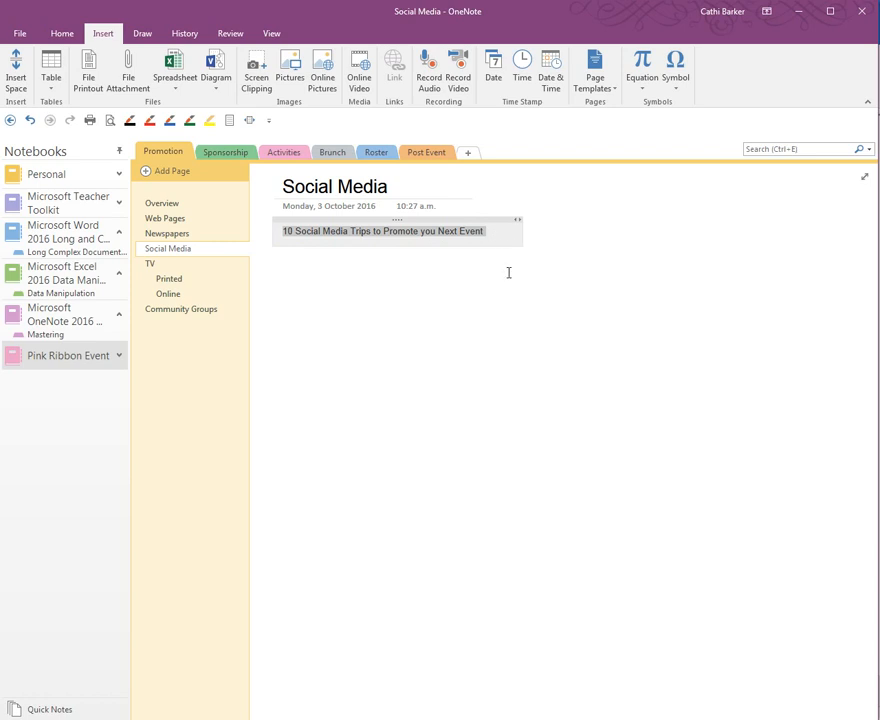
click(507, 264)
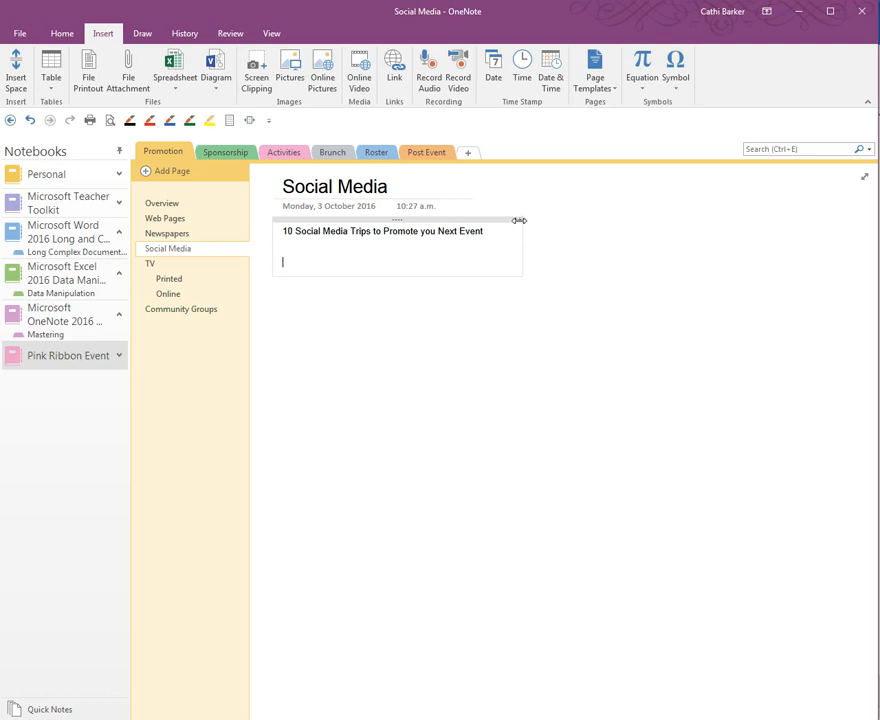
drag(518, 219, 833, 222)
click(516, 281)
Add the paragraph "Social Media is everywhere. Every audience from tweens to grannies uses social - so make sure you're present in order to reach your event target audience".
click(497, 239)
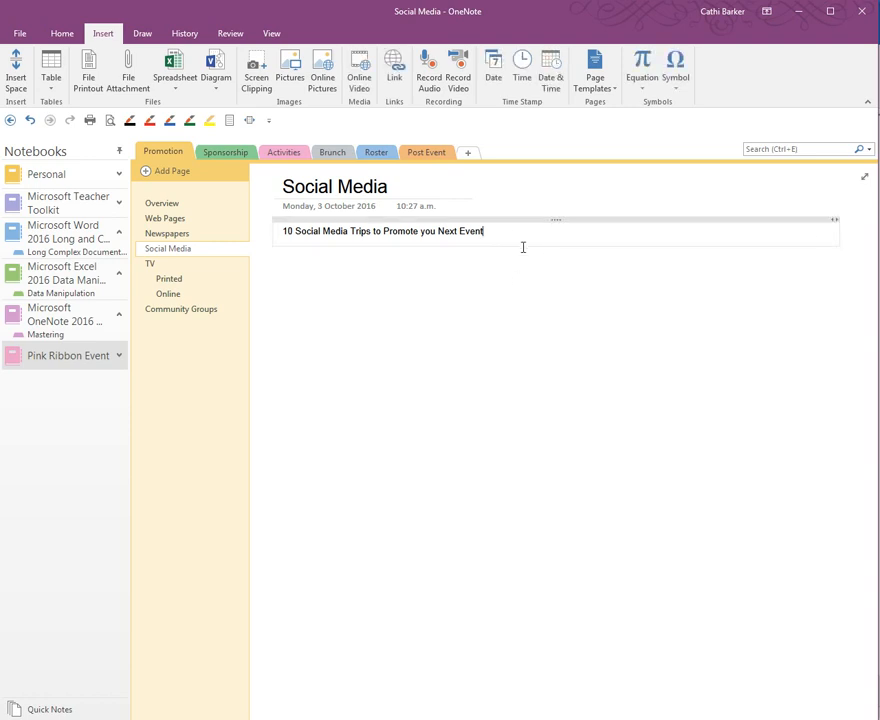
key(Return)
text(S)
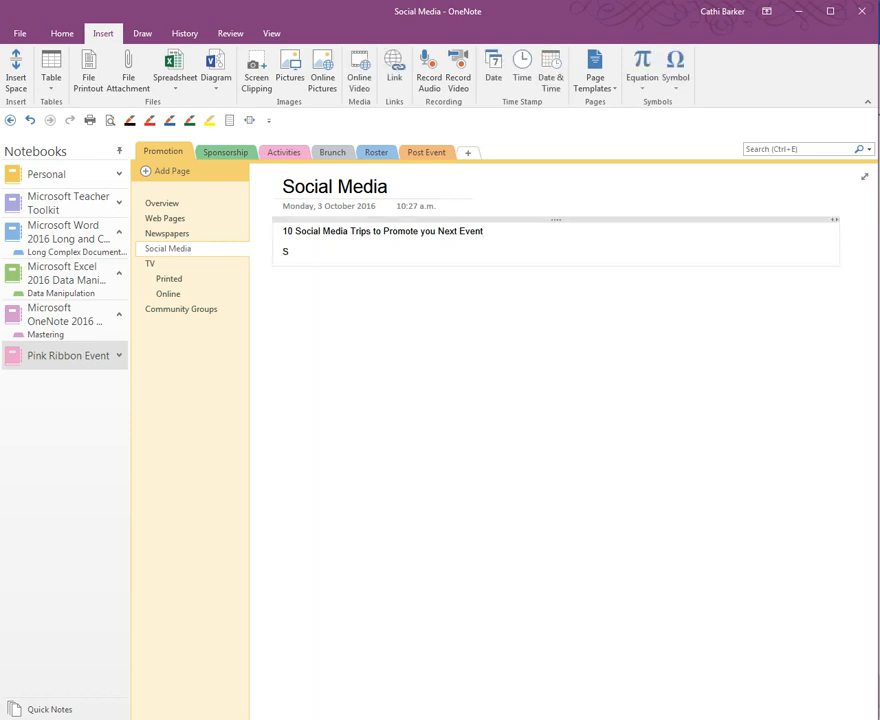
text(ocial Media is everywher )
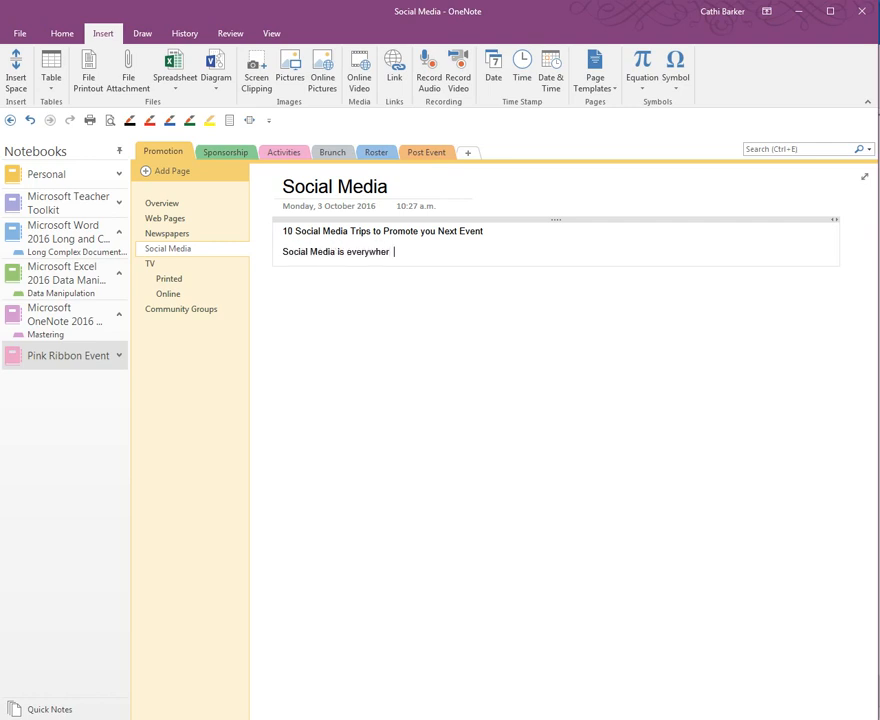
text(e.  Every audience from tweens to gra)
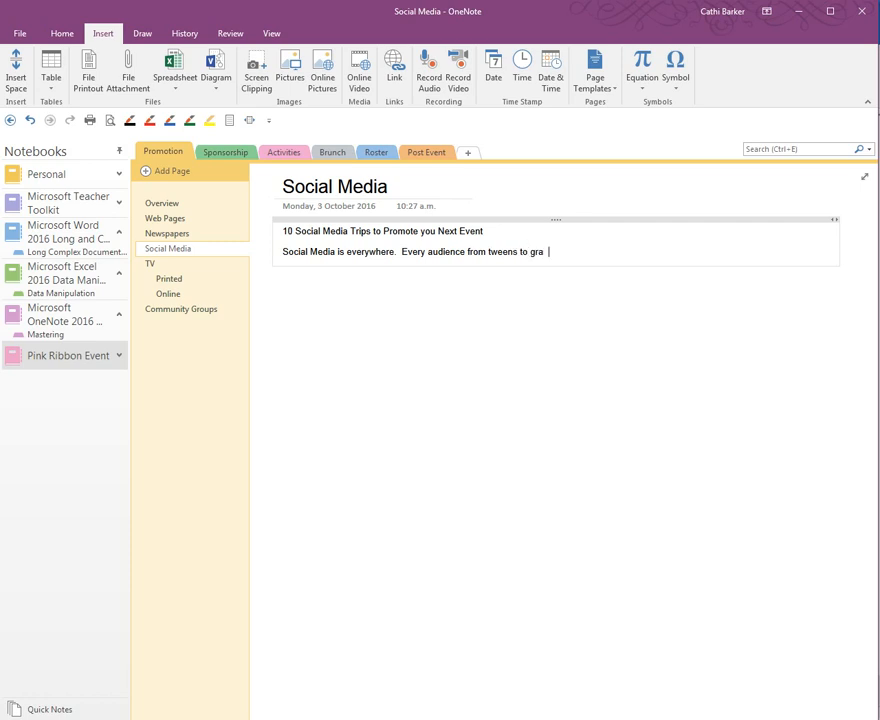
text(nnies uses social - to make sure you)
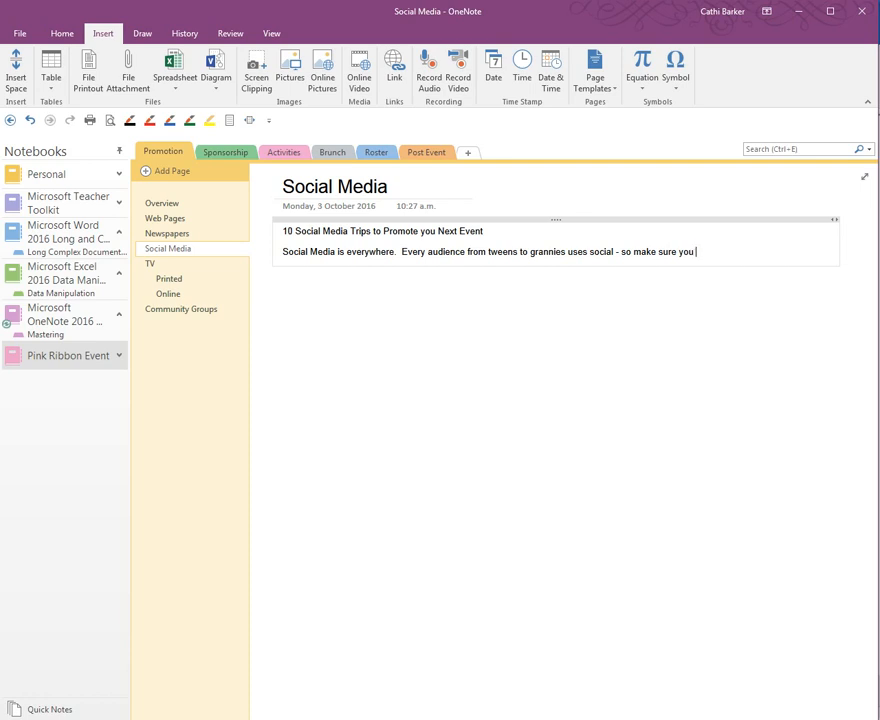
text('re present in order to reach you)
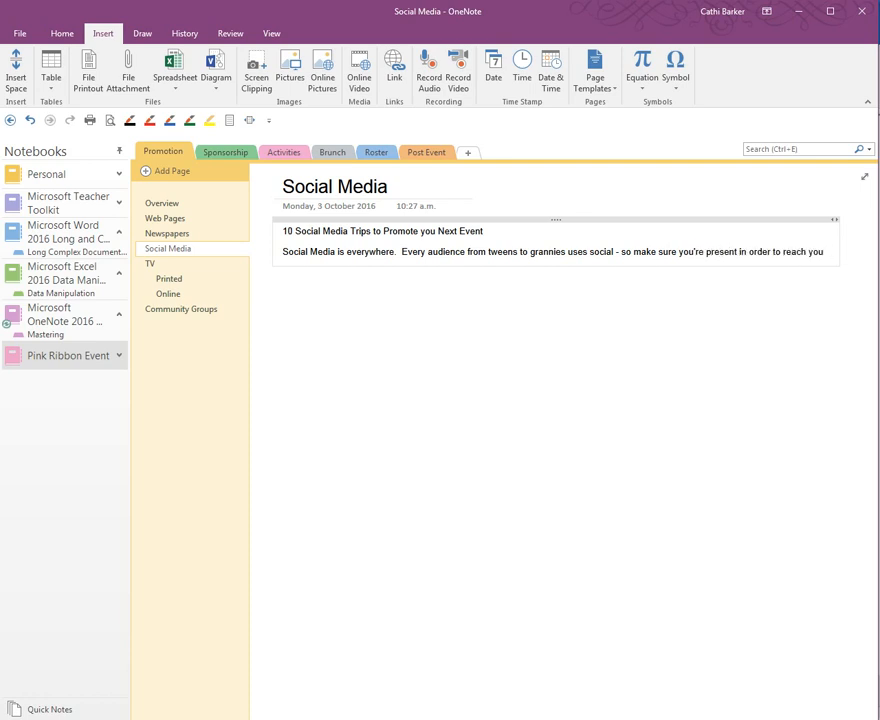
text(r eve )
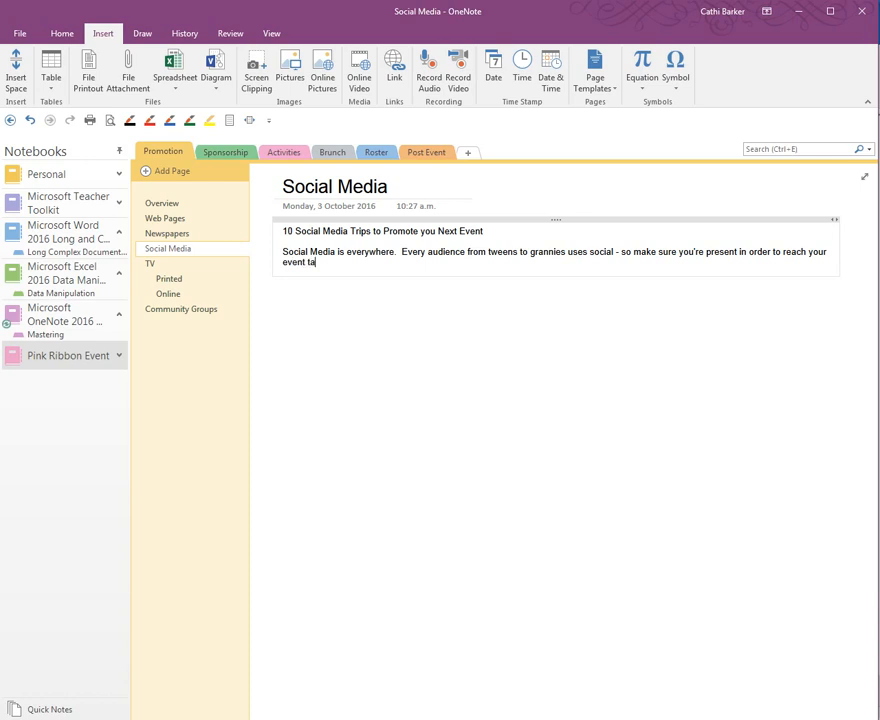
text(nt target audience)
Move the body paragraph above the heading and back below it using its paragraph handle.
click(267, 252)
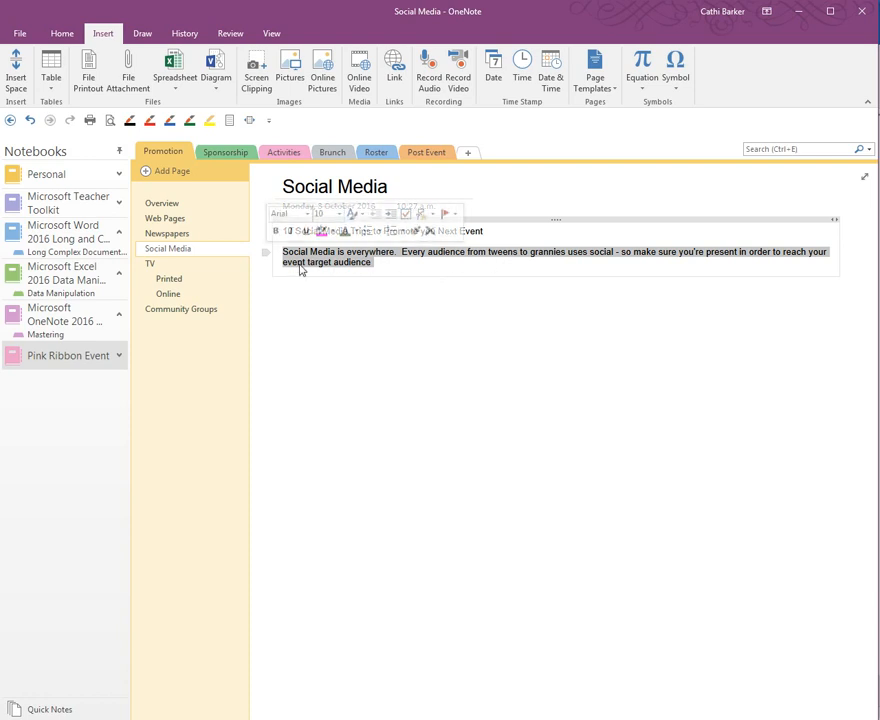
drag(264, 254, 267, 222)
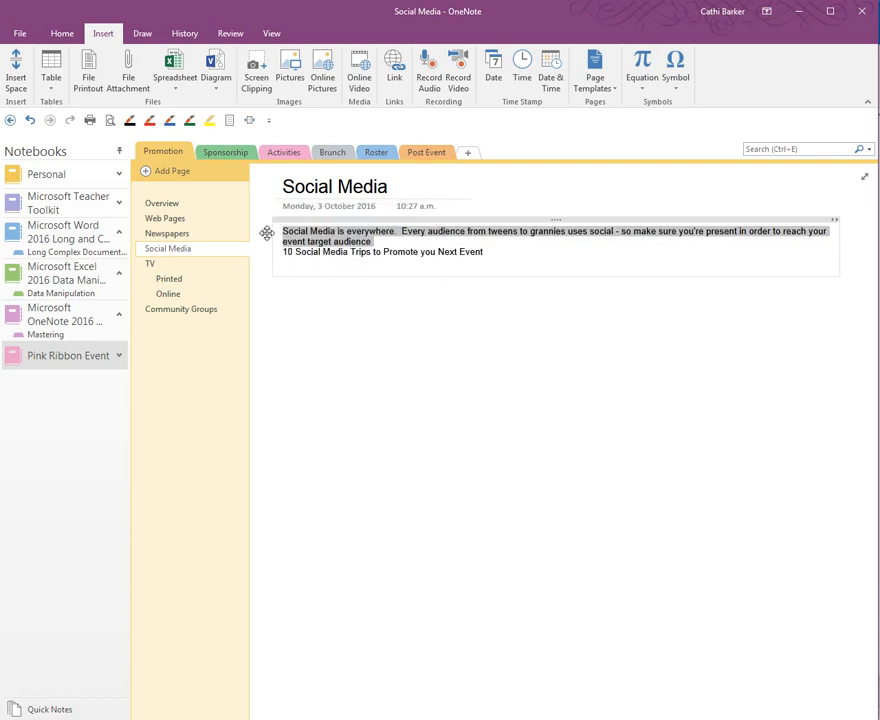
drag(266, 233, 263, 269)
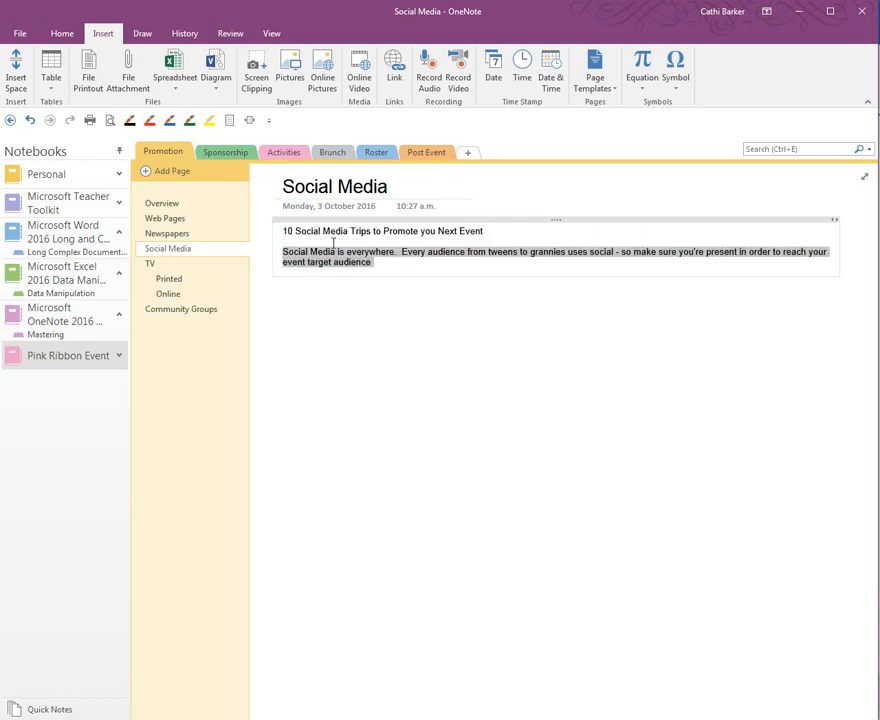
click(268, 231)
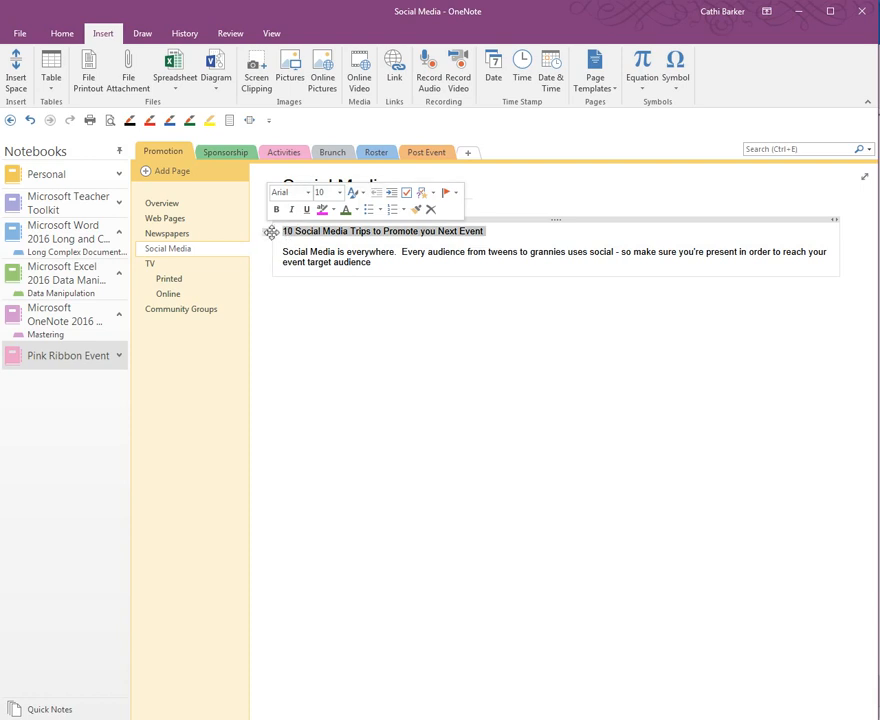
mouse_move(268, 231)
mouse_down()
mouse_move(265, 262)
mouse_move(265, 220)
mouse_up()
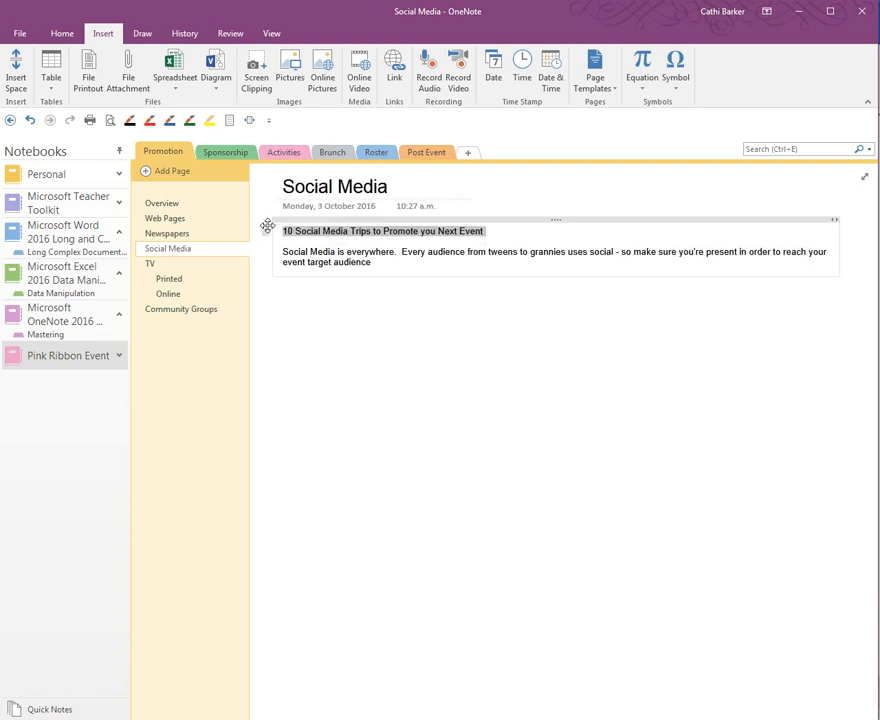
click(335, 257)
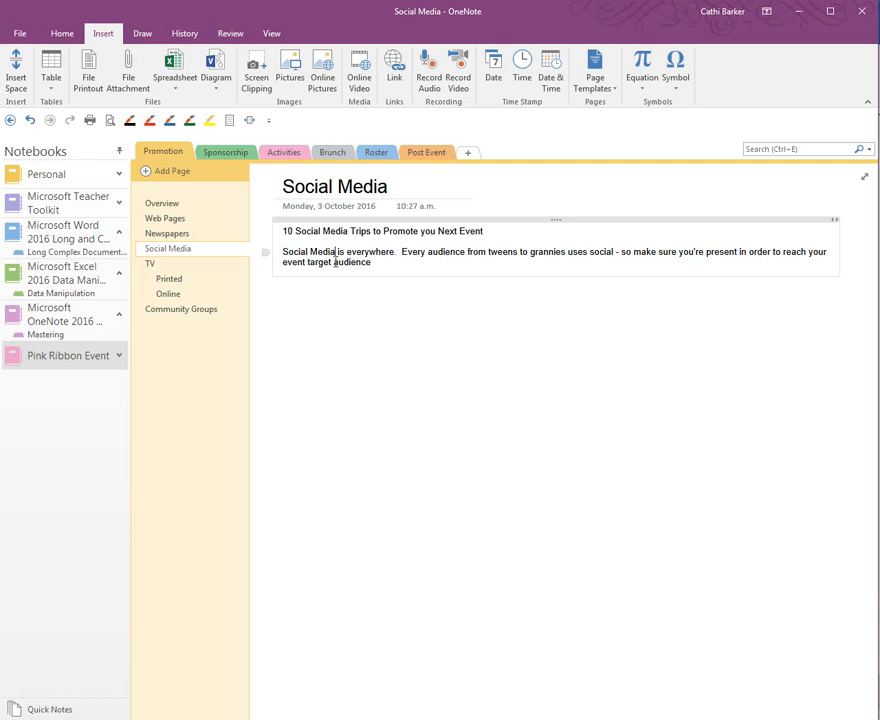
Shift the body paragraph up a line at a time and back down below the heading, twice.
click(266, 253)
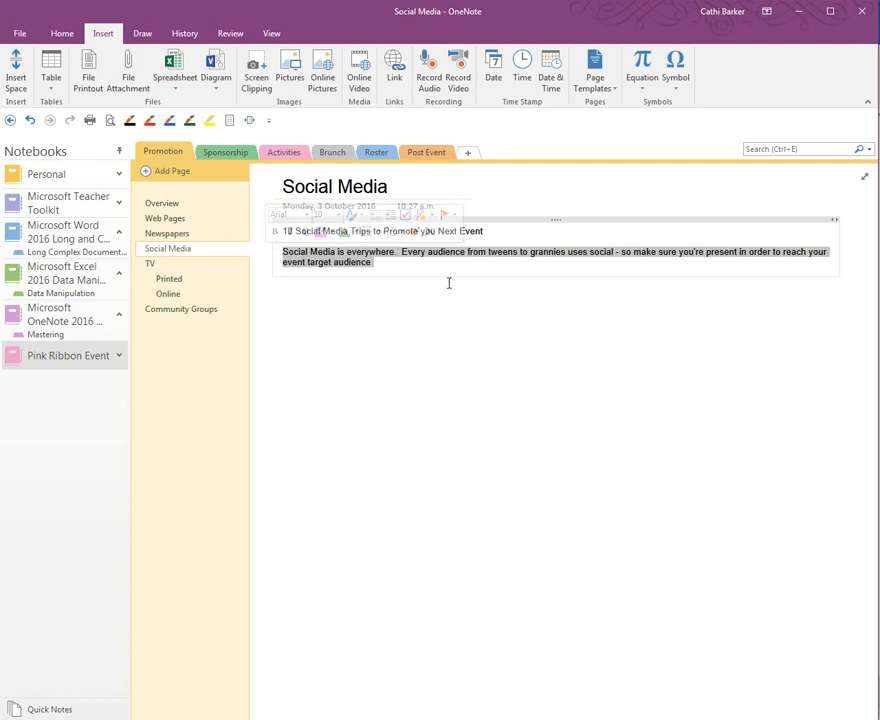
key(alt+shift+Up)
key(alt+shift+Up)
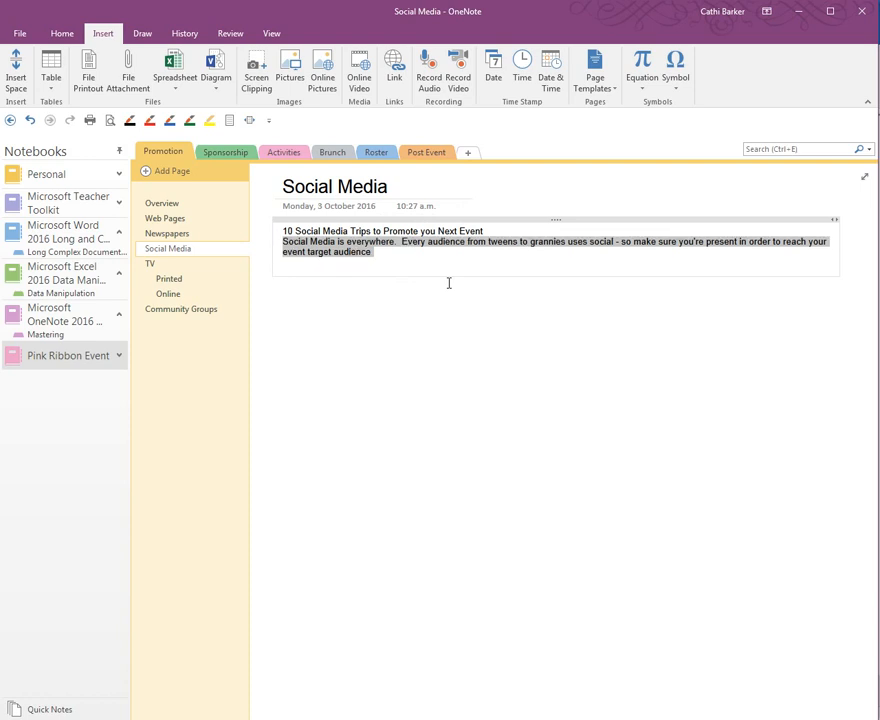
key(alt+shift+Down)
key(alt+shift+Down)
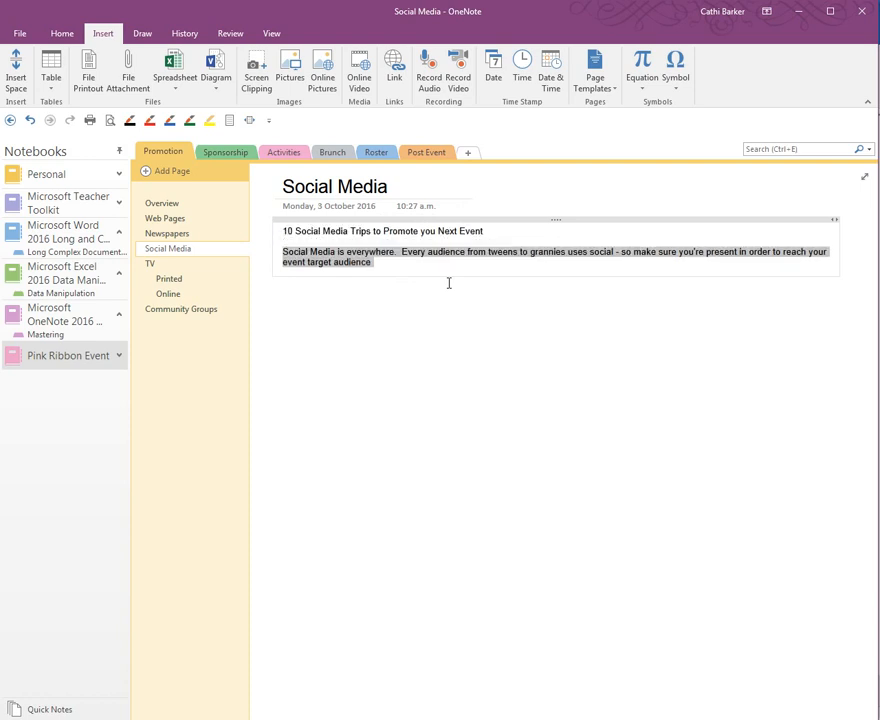
key(alt+shift+Up)
key(alt+shift+Up)
key(alt+shift+Down)
key(alt+shift+Down)
click(390, 258)
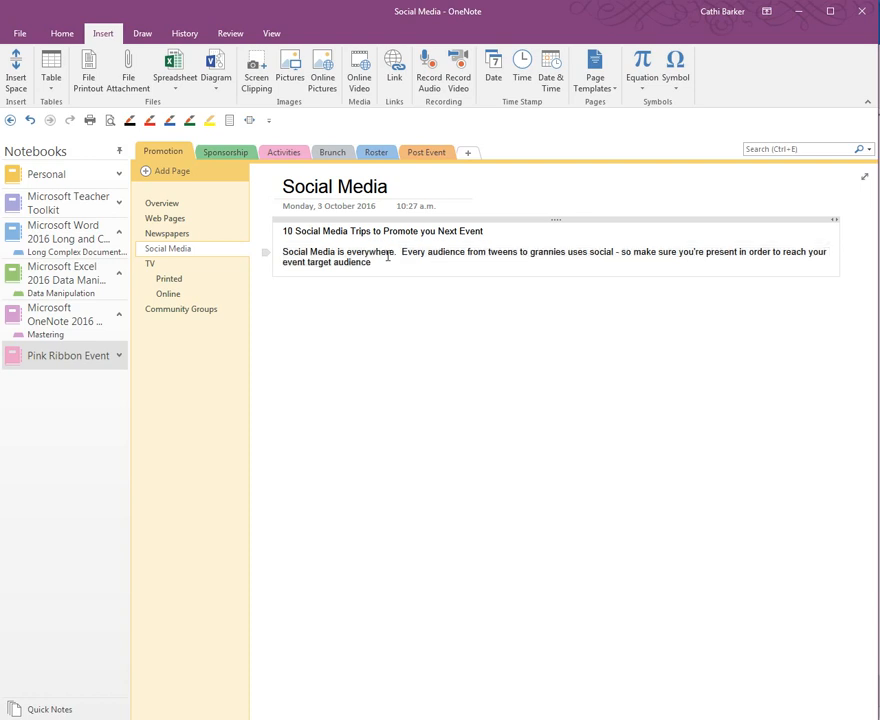
Turn off showing the Mini Toolbar on selection, and test it by selecting the heading and the body paragraph.
click(266, 230)
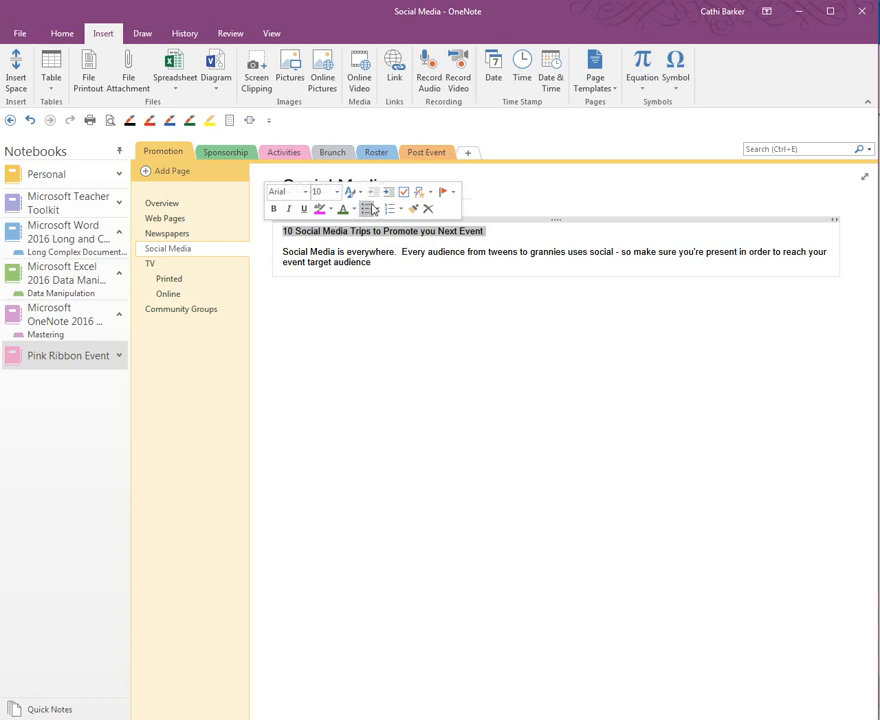
click(16, 30)
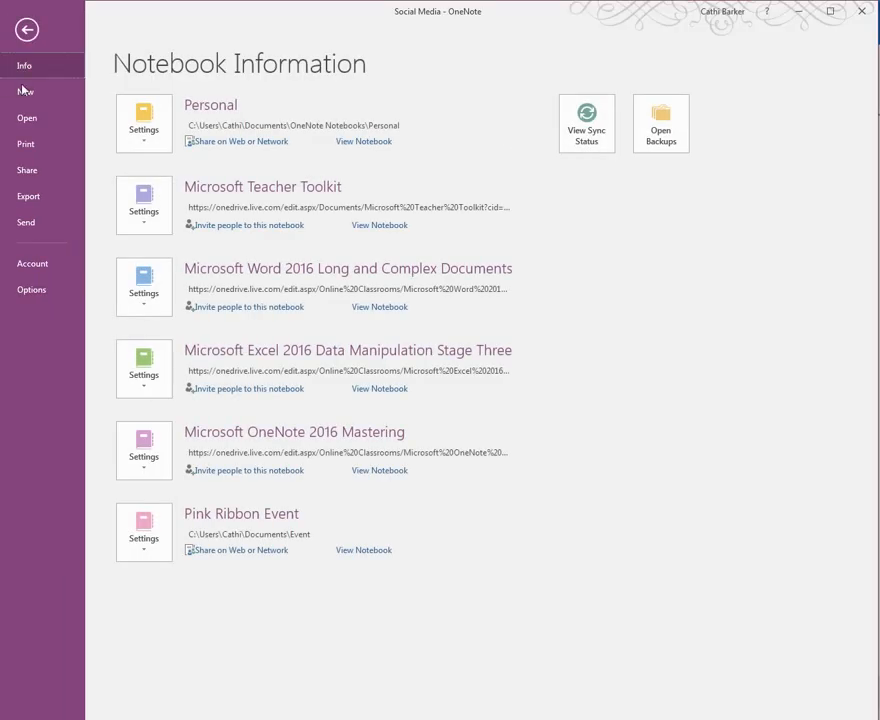
click(31, 289)
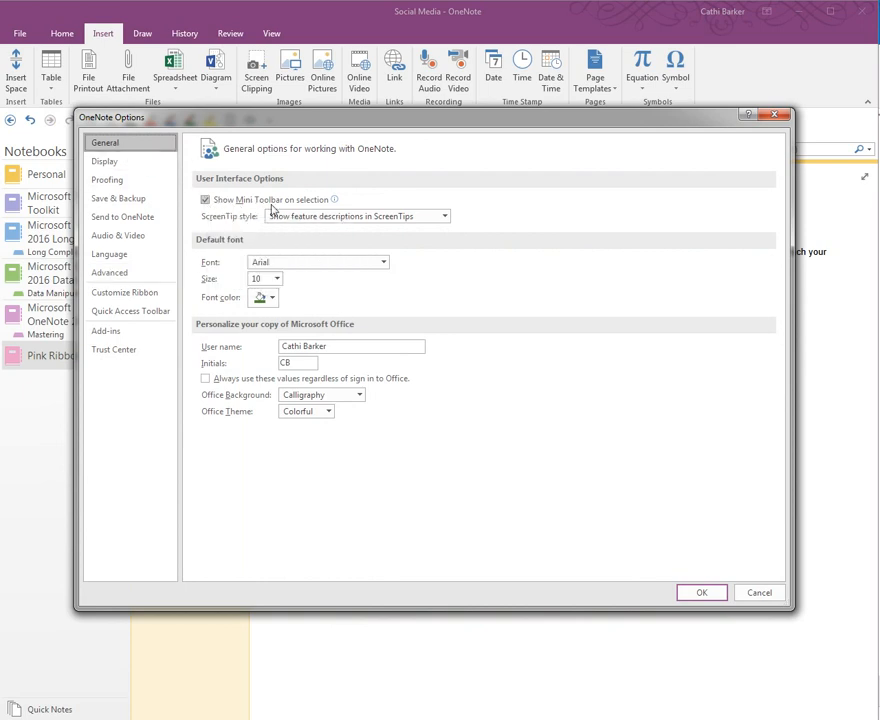
click(205, 199)
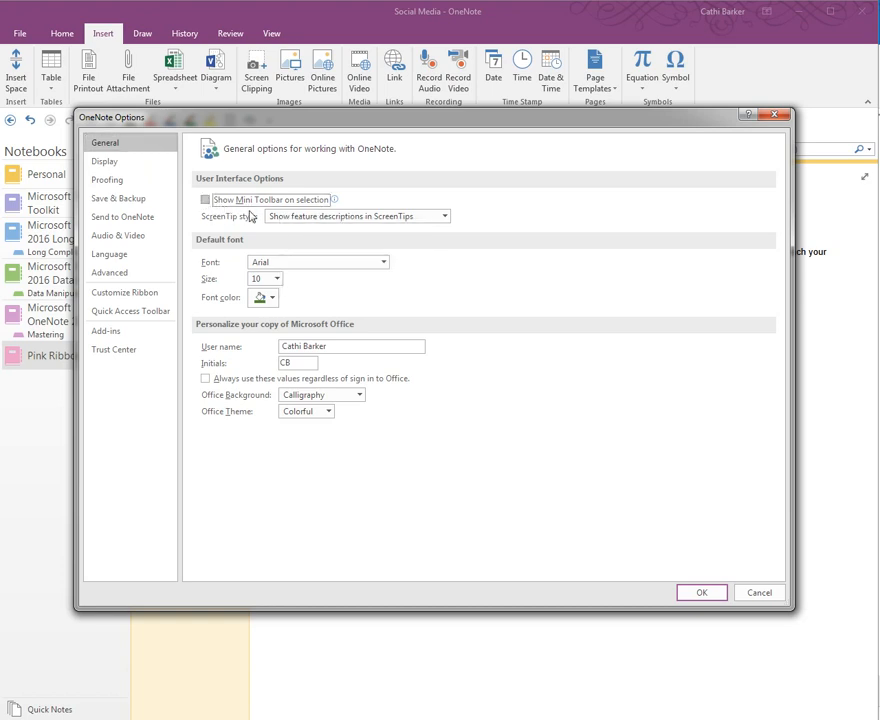
click(710, 596)
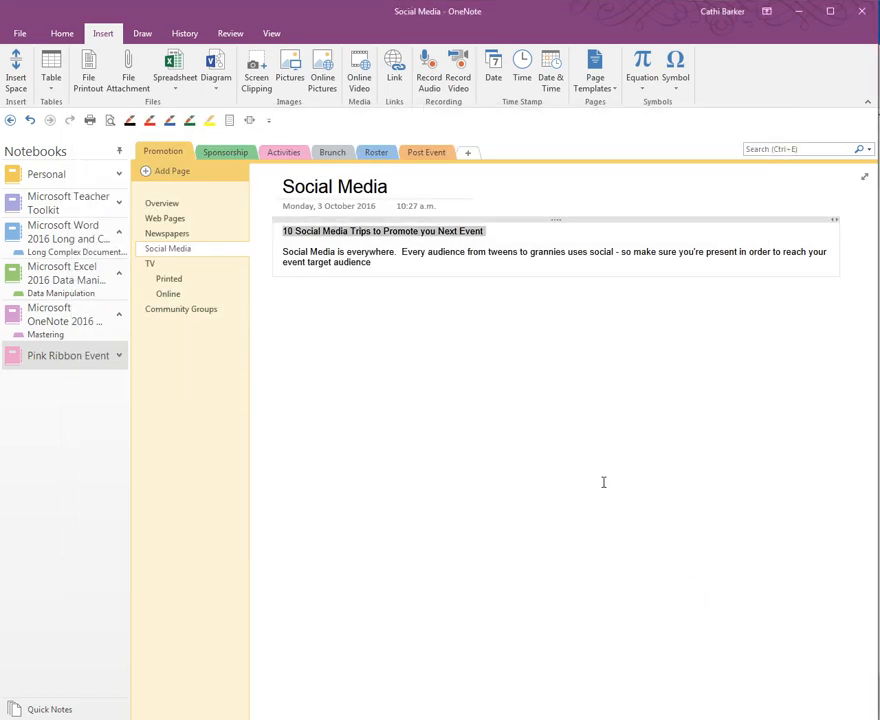
click(265, 251)
click(265, 230)
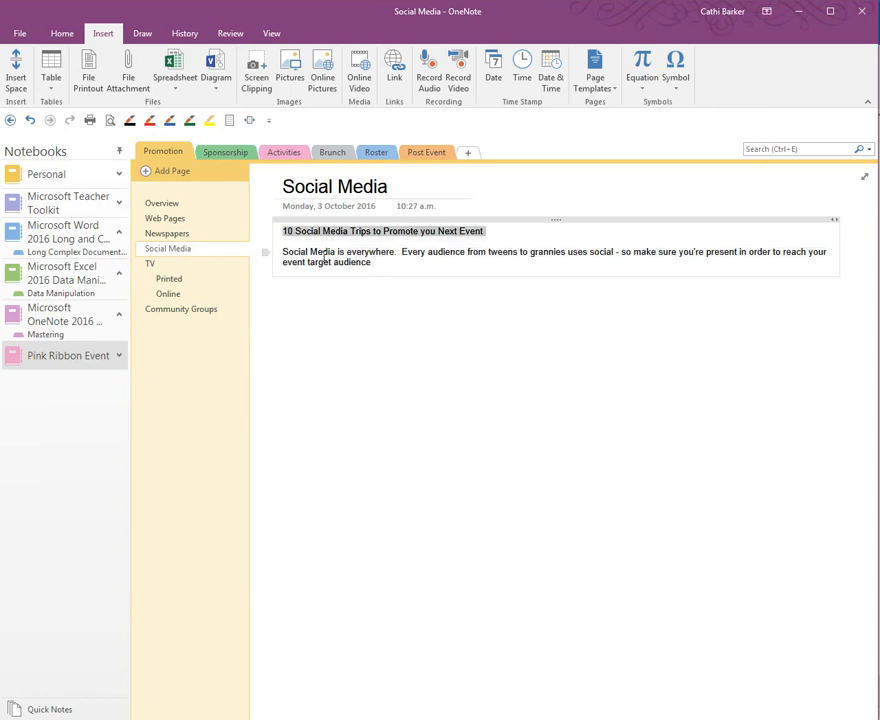
click(265, 251)
click(351, 262)
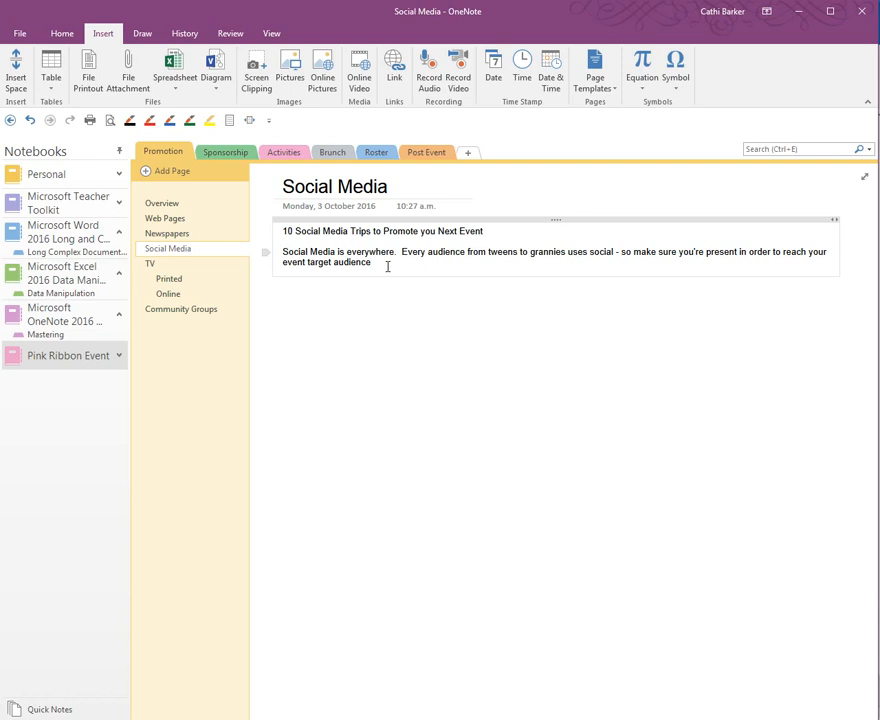
Correct "Trips" to "Tips" in the heading.
drag(357, 232, 422, 243)
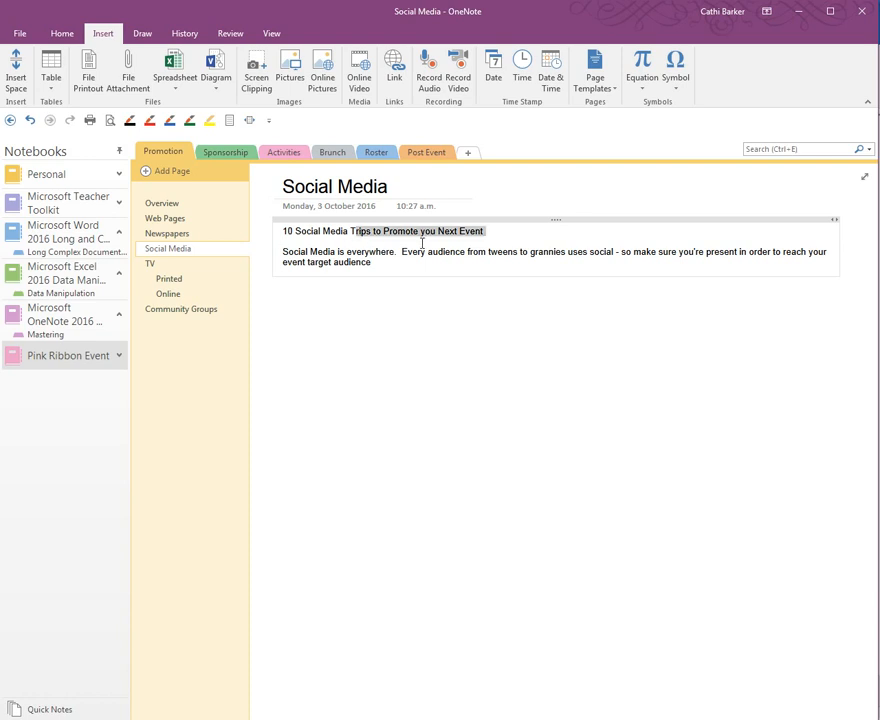
key(Left)
key(BackSpace)
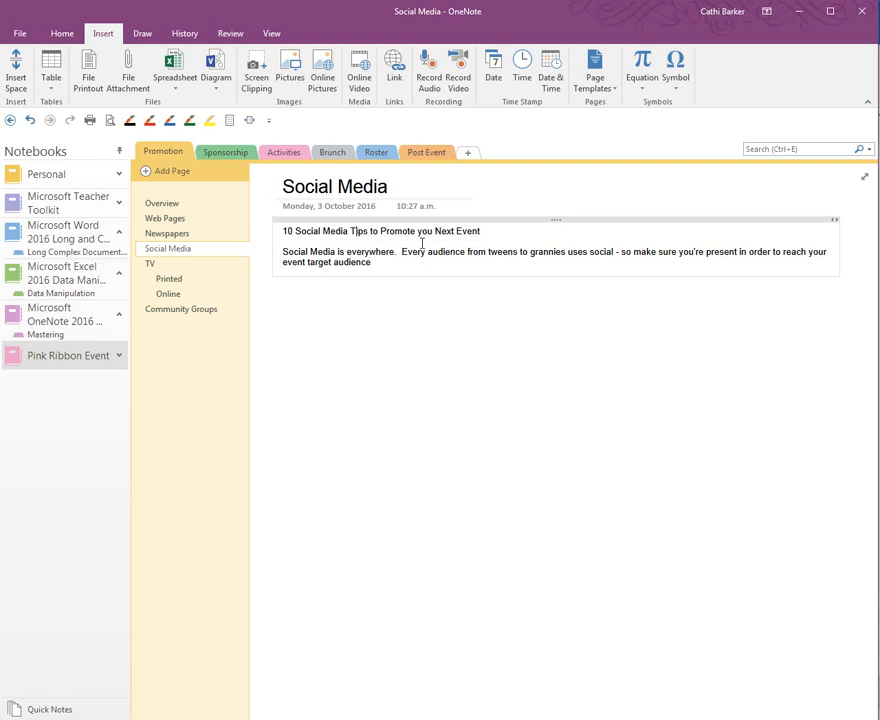
Paste the copied ten numbered social media tips below the body paragraph, keeping text only.
click(399, 261)
key(Return)
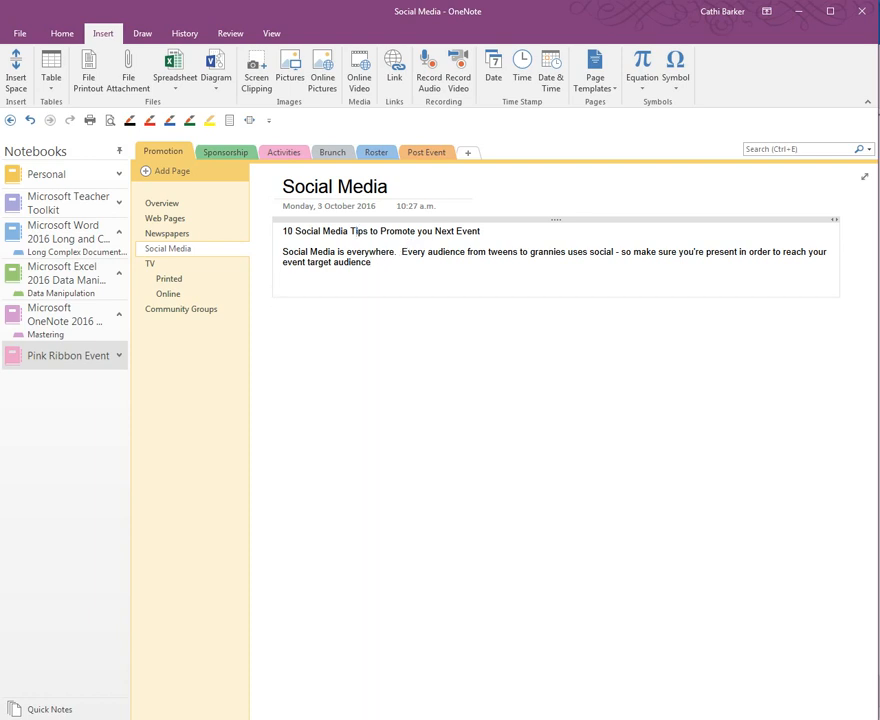
key(alt+Tab)
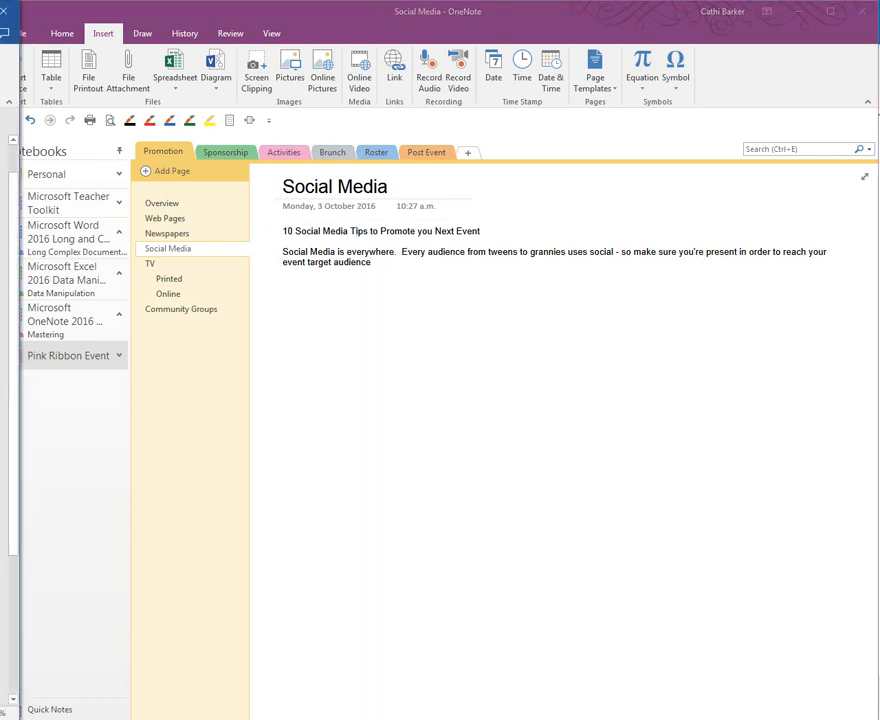
key(alt+Tab)
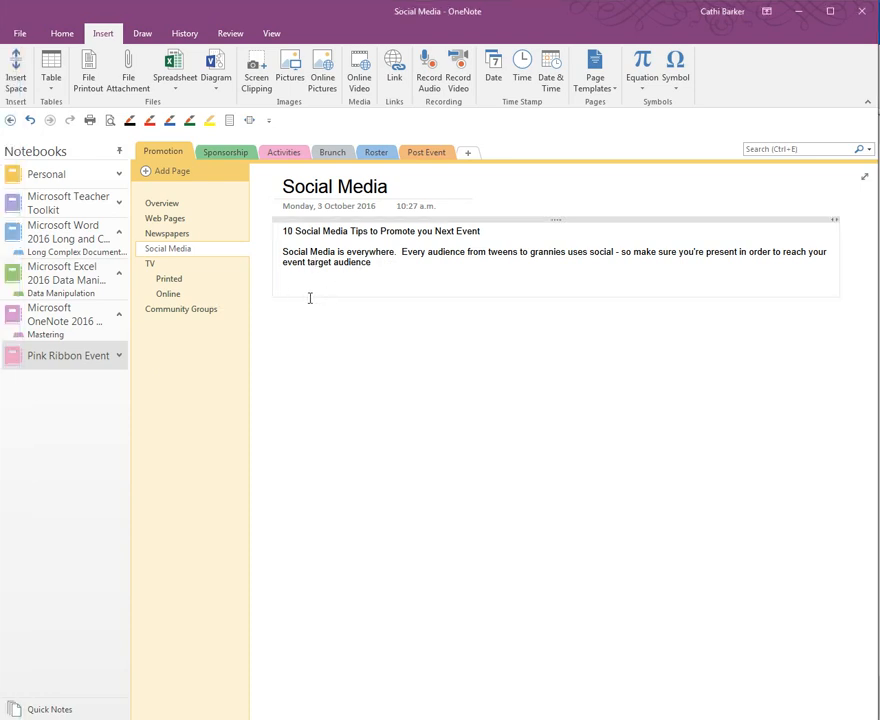
click(60, 33)
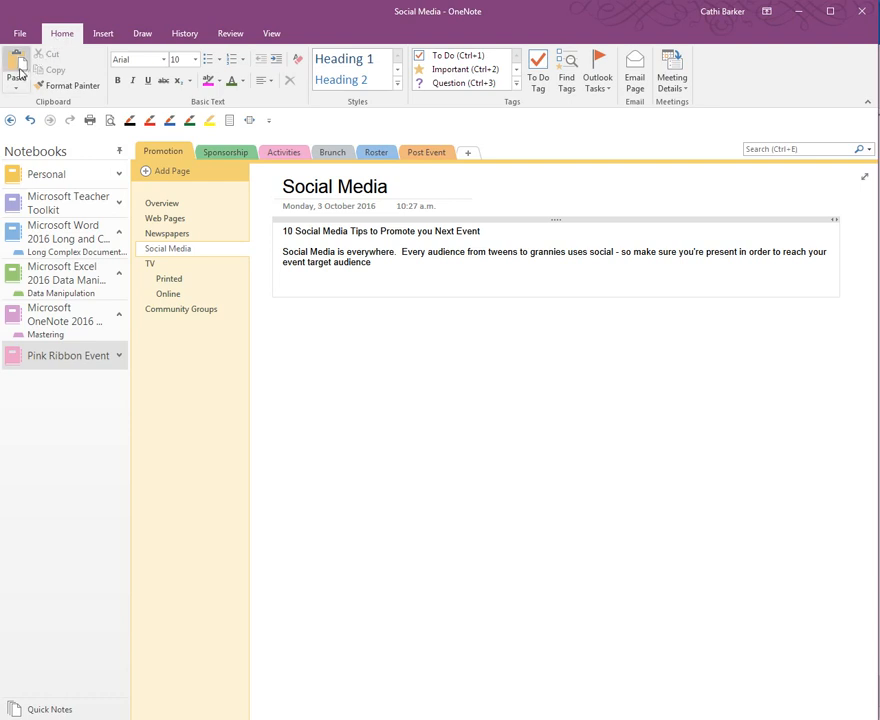
click(18, 72)
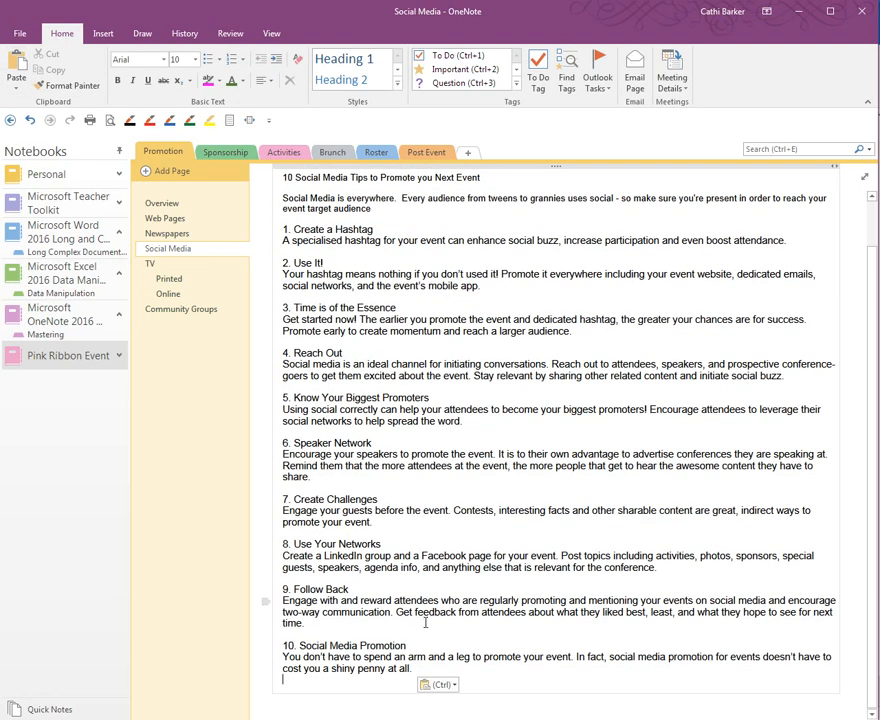
click(453, 686)
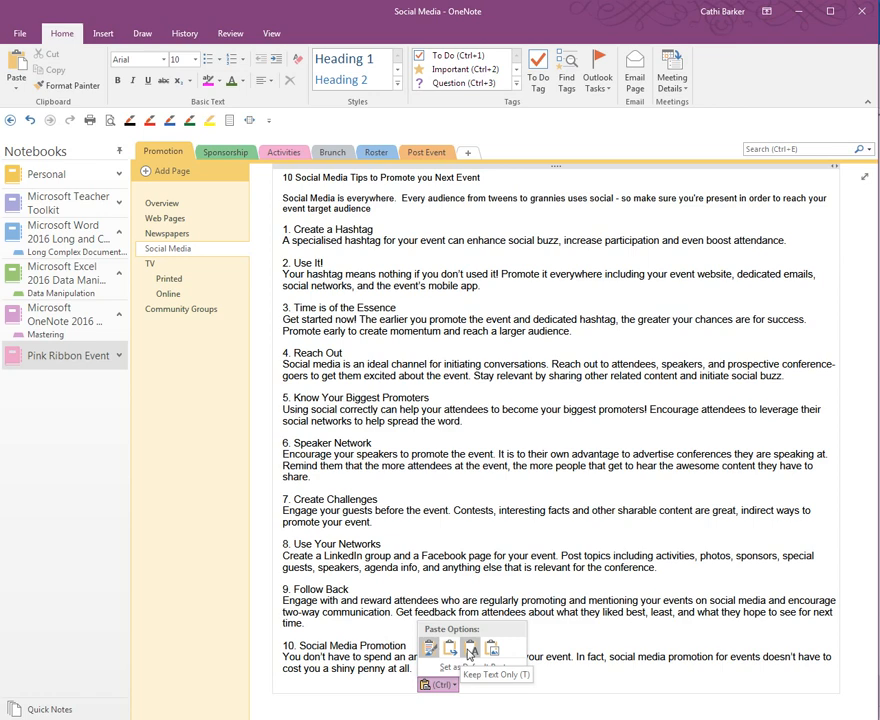
click(469, 650)
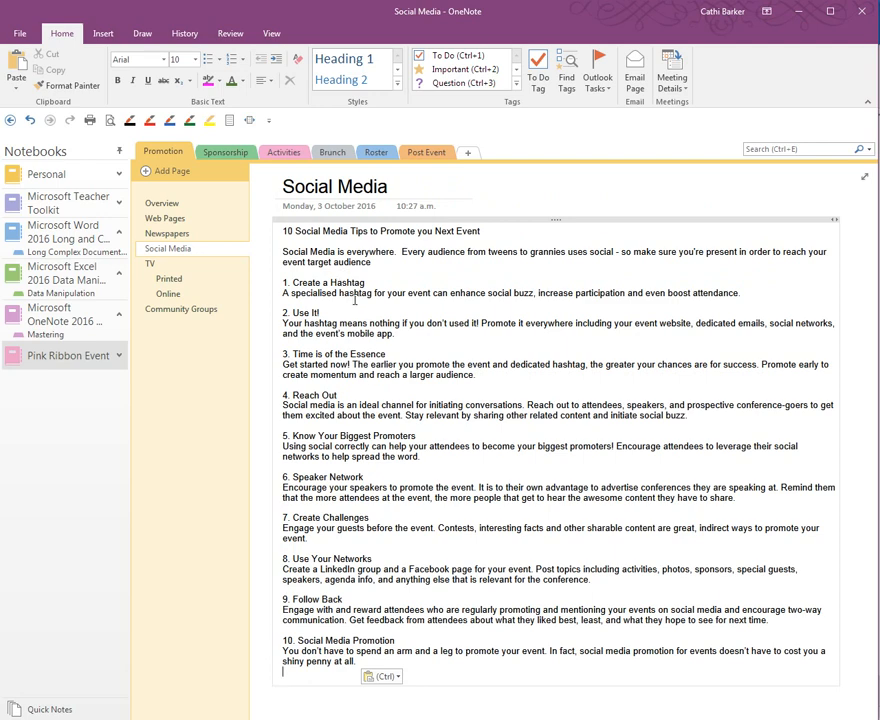
Check the default font settings in the general program options.
click(19, 33)
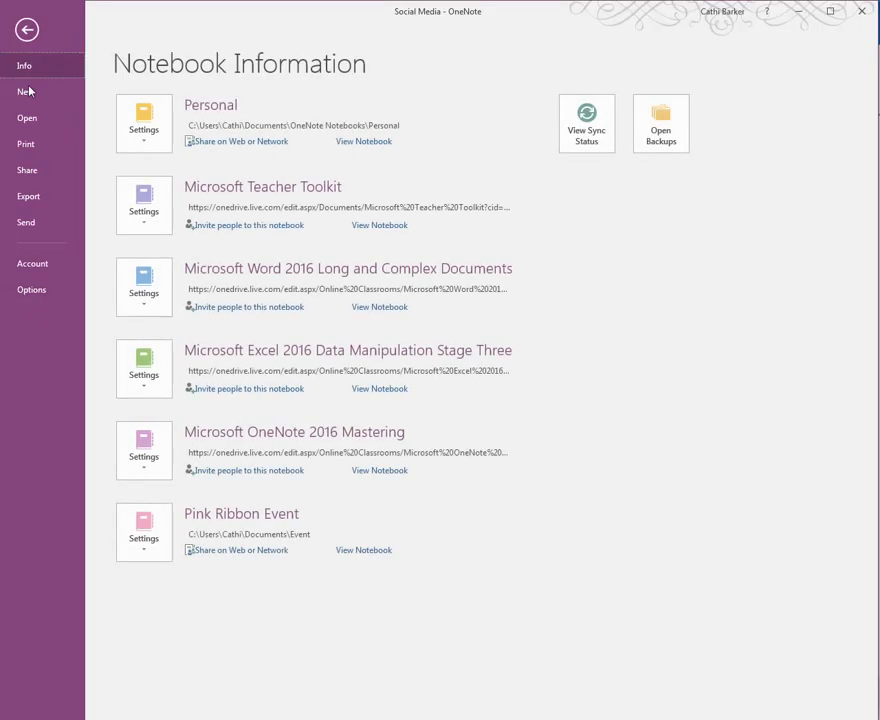
click(43, 292)
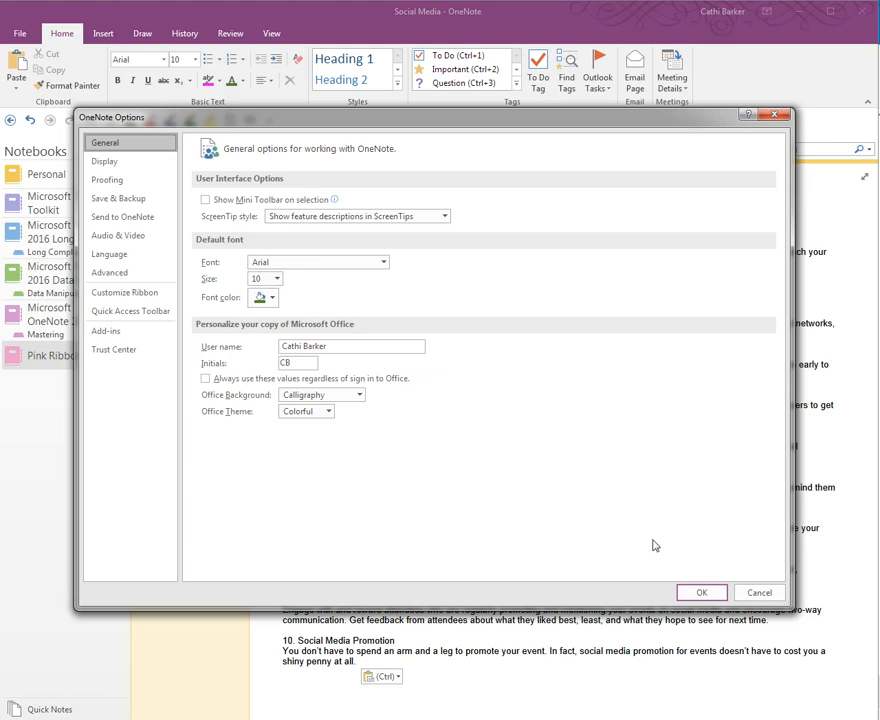
click(699, 593)
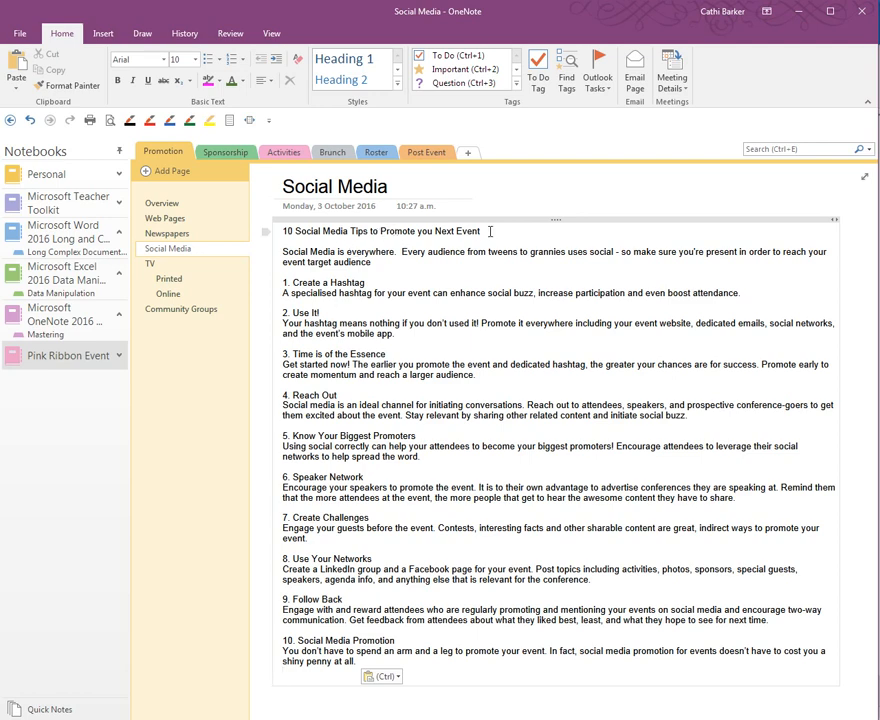
Set the heading "10 Social Media Tips to Promote you Next Event" to Californian FB at size 20.
click(264, 232)
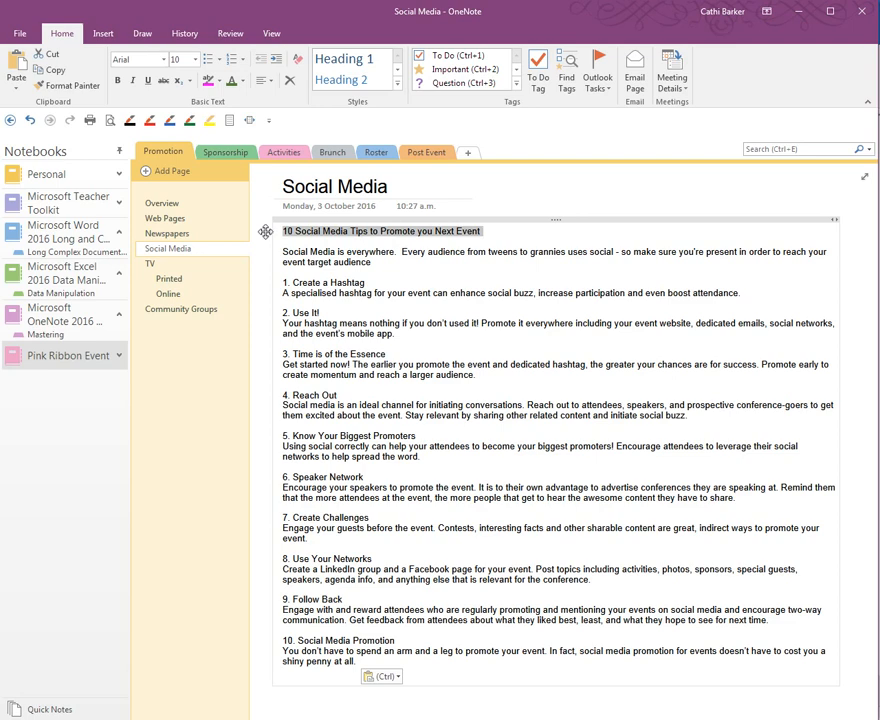
click(164, 60)
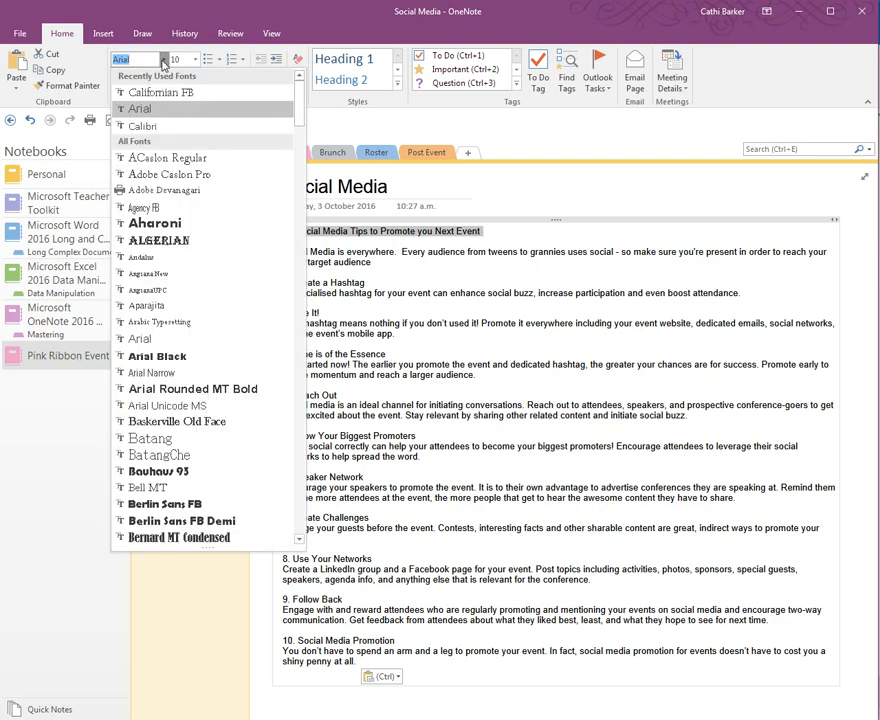
click(296, 132)
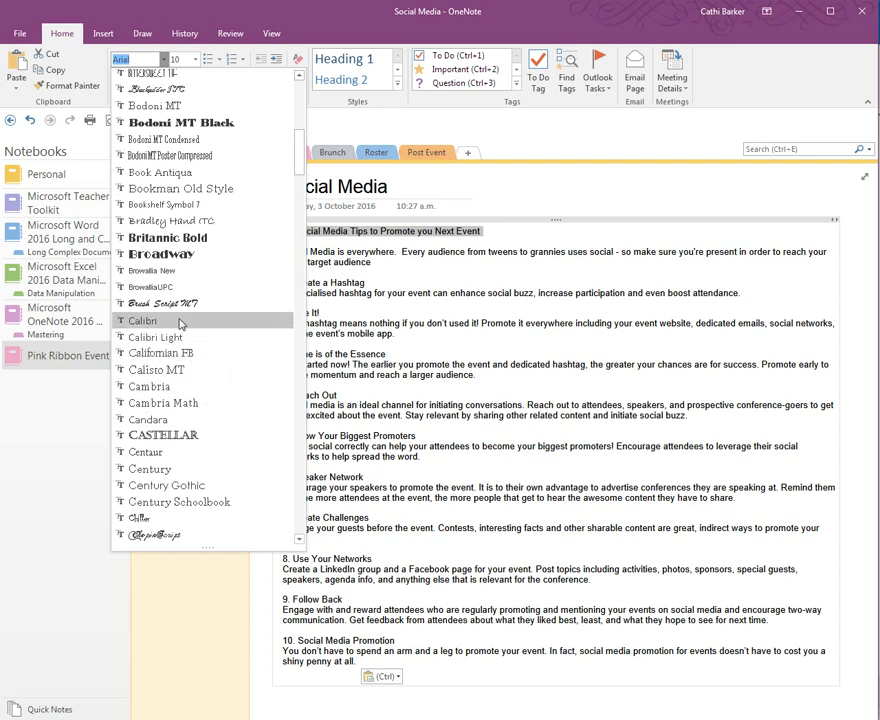
click(186, 358)
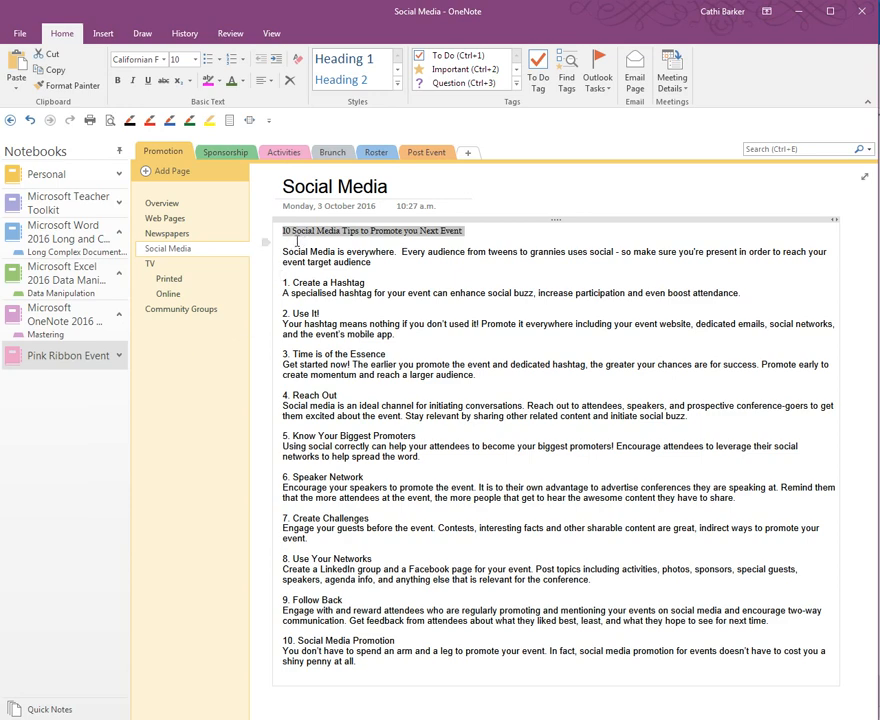
click(195, 59)
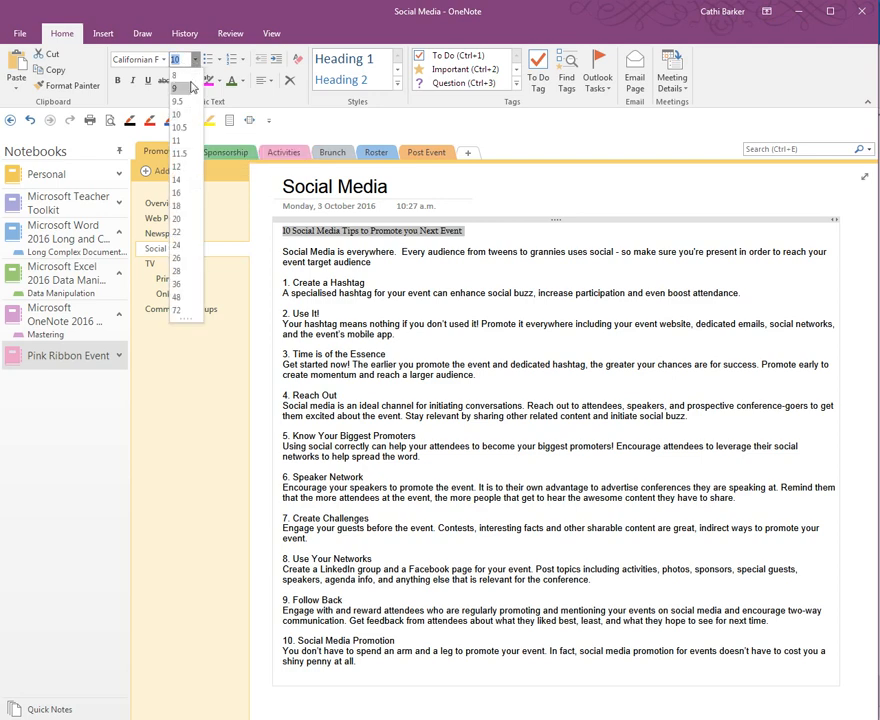
click(180, 219)
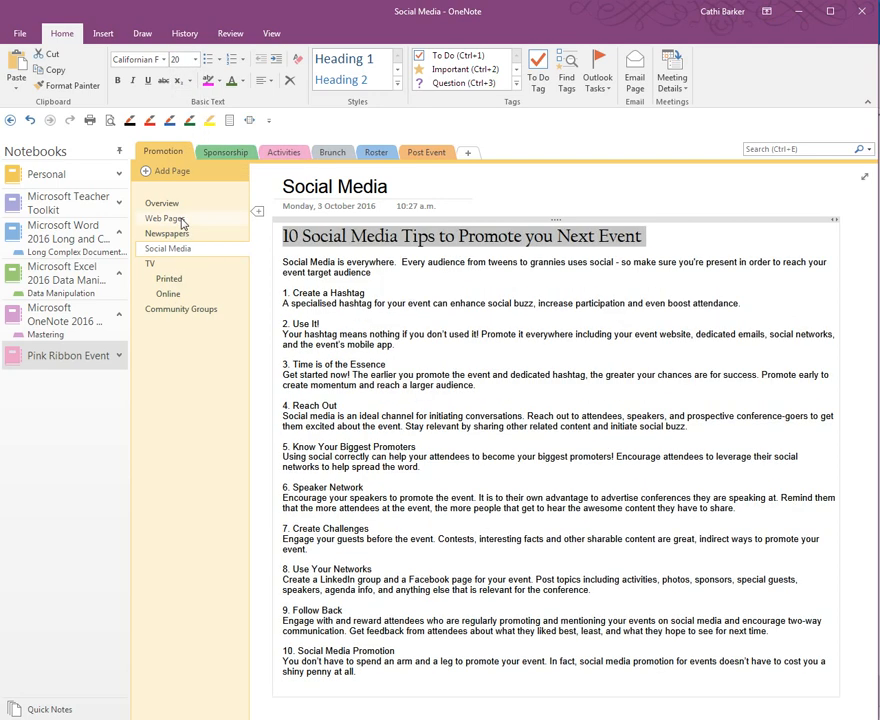
Change the heading's font color to the theme's orange and deselect it.
click(243, 83)
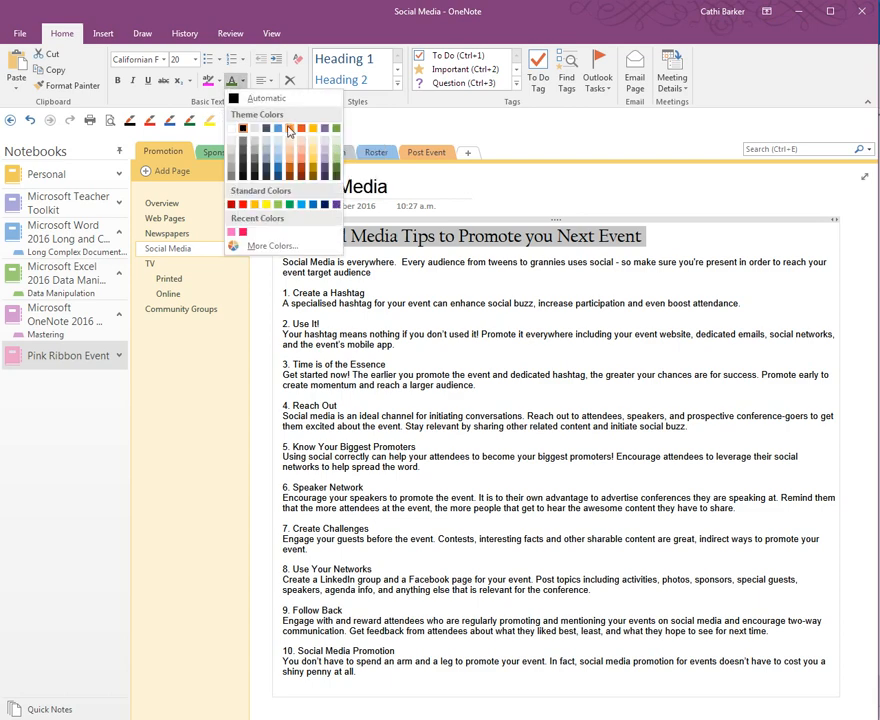
click(289, 129)
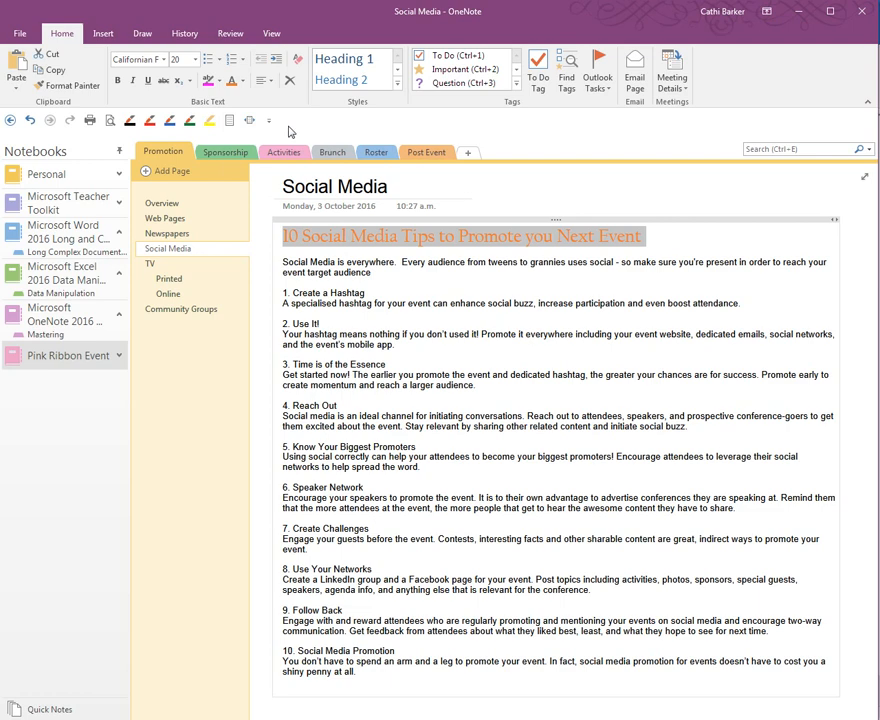
click(366, 289)
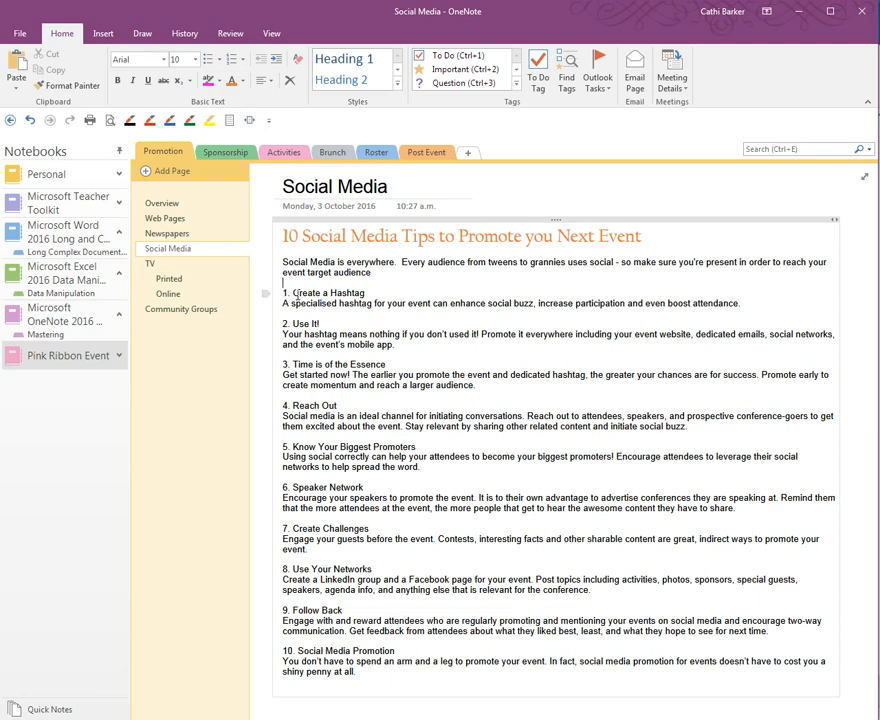
Make all ten numbered tip titles bold together, from "1. Create a Hashtag" to "10. Social Media Promotion".
click(266, 293)
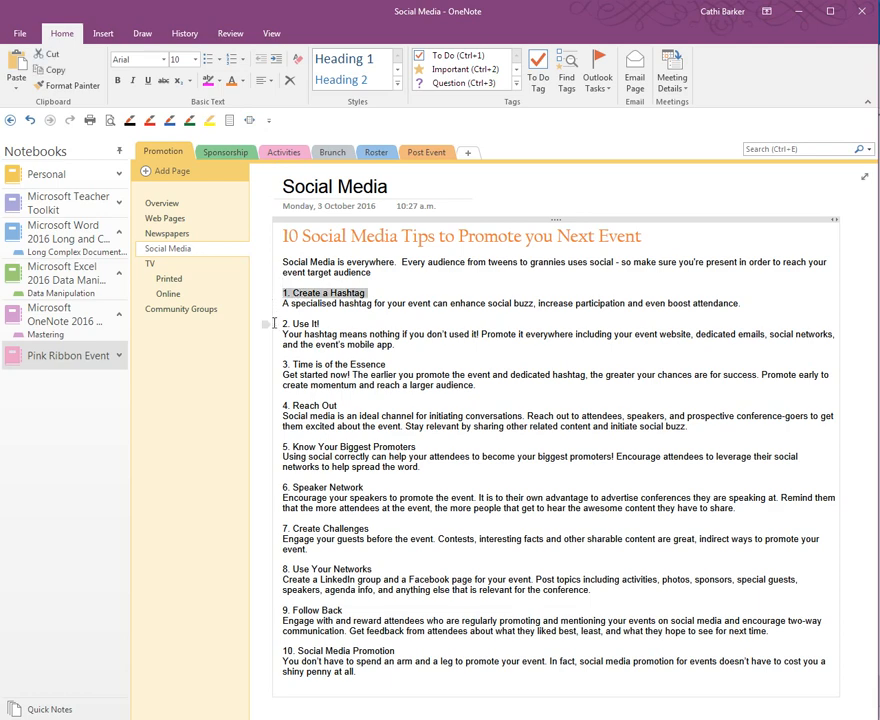
ctrl+click(265, 324)
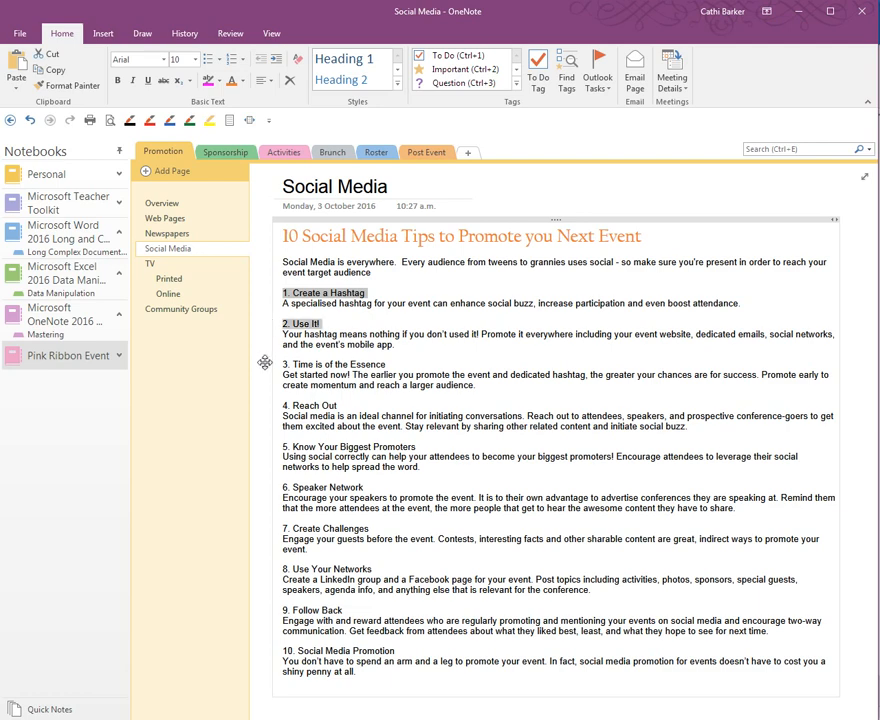
ctrl+click(265, 365)
ctrl+click(265, 406)
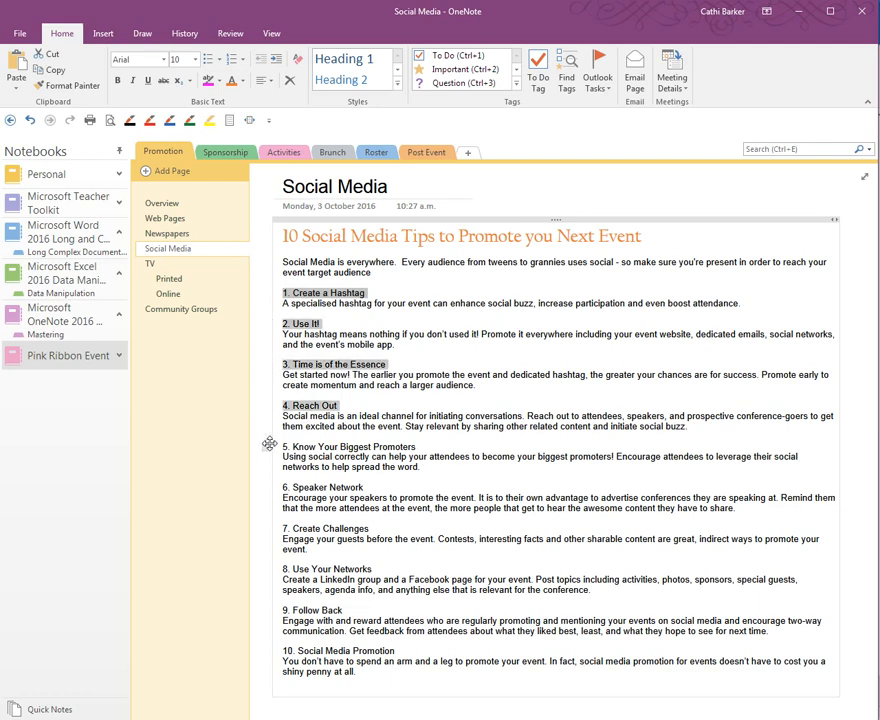
ctrl+click(267, 447)
ctrl+click(267, 487)
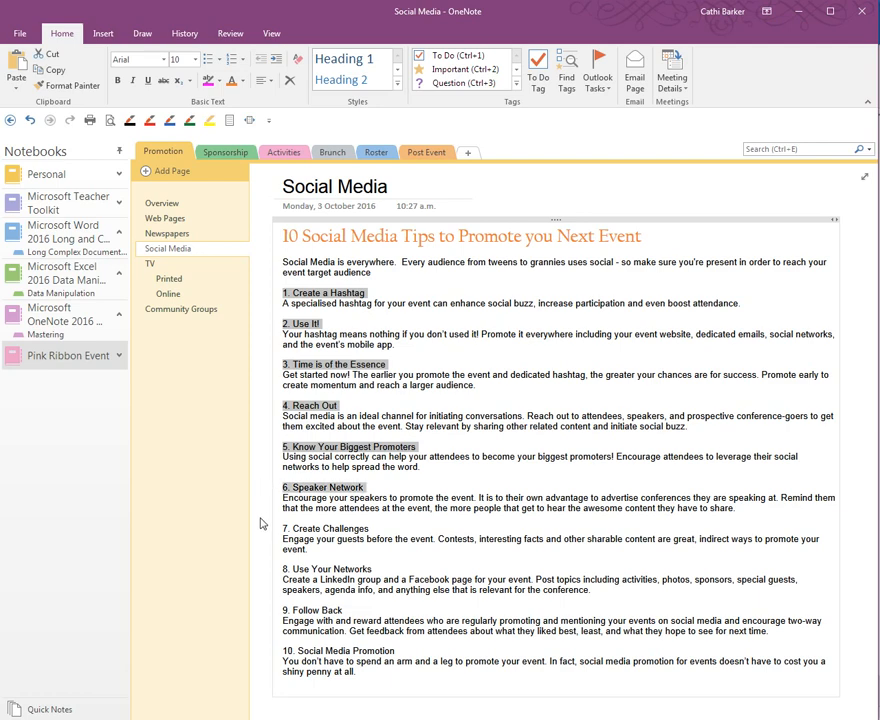
ctrl+click(262, 528)
ctrl+click(265, 569)
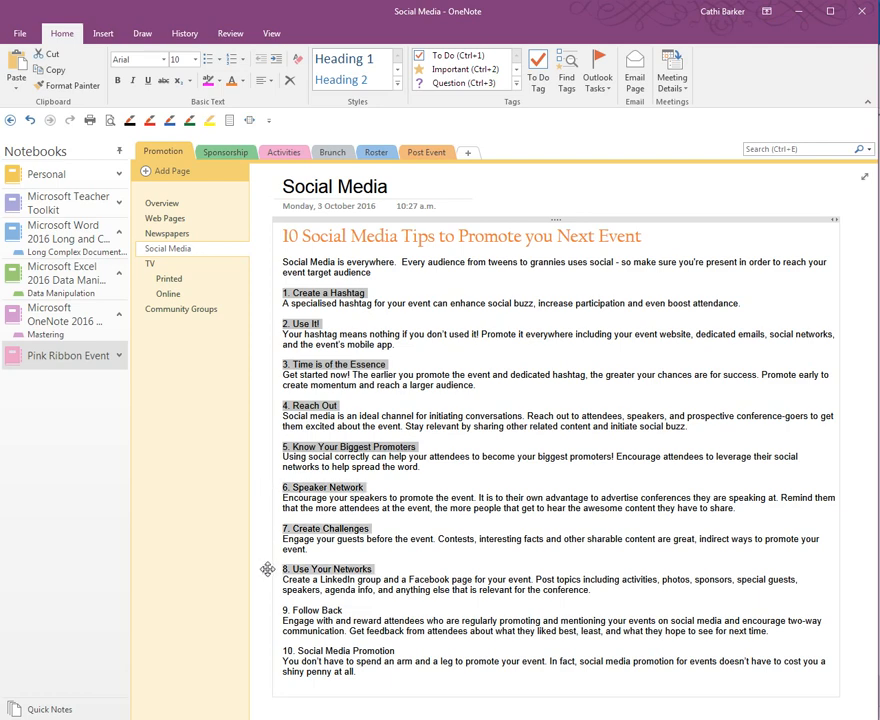
ctrl+click(266, 610)
ctrl+click(264, 651)
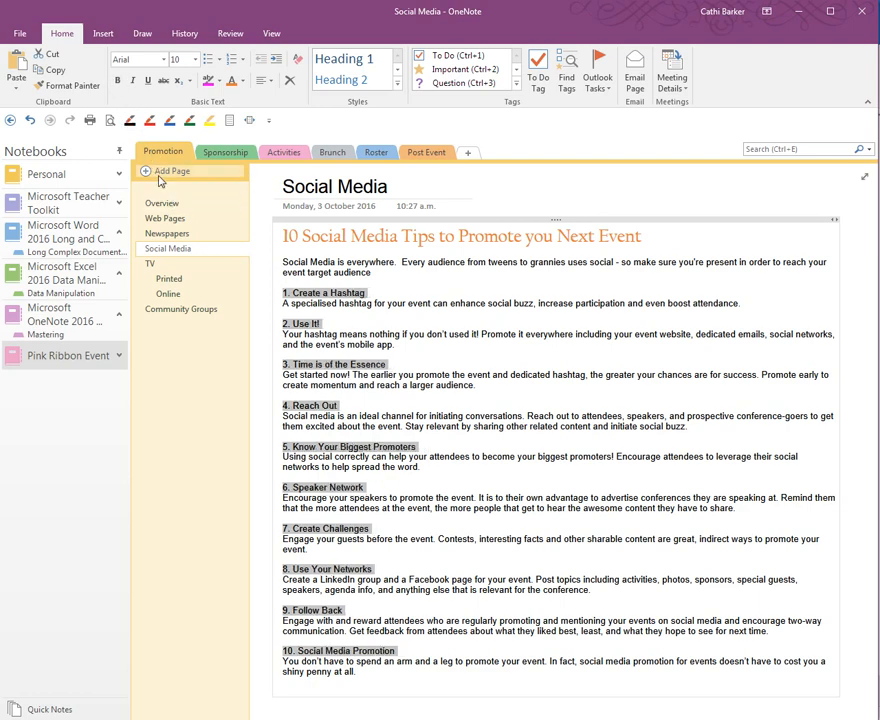
click(118, 81)
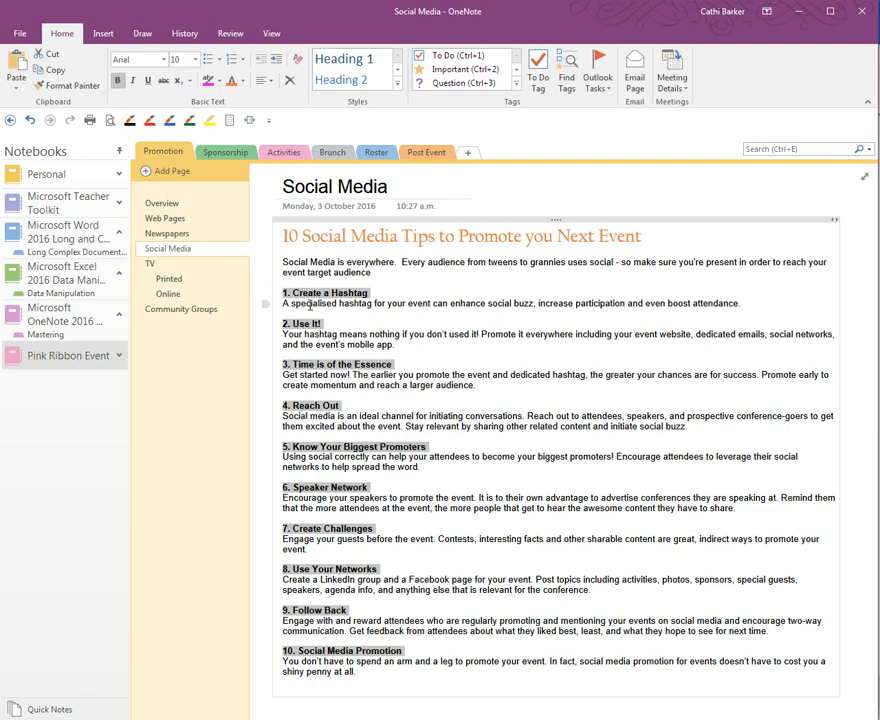
click(309, 303)
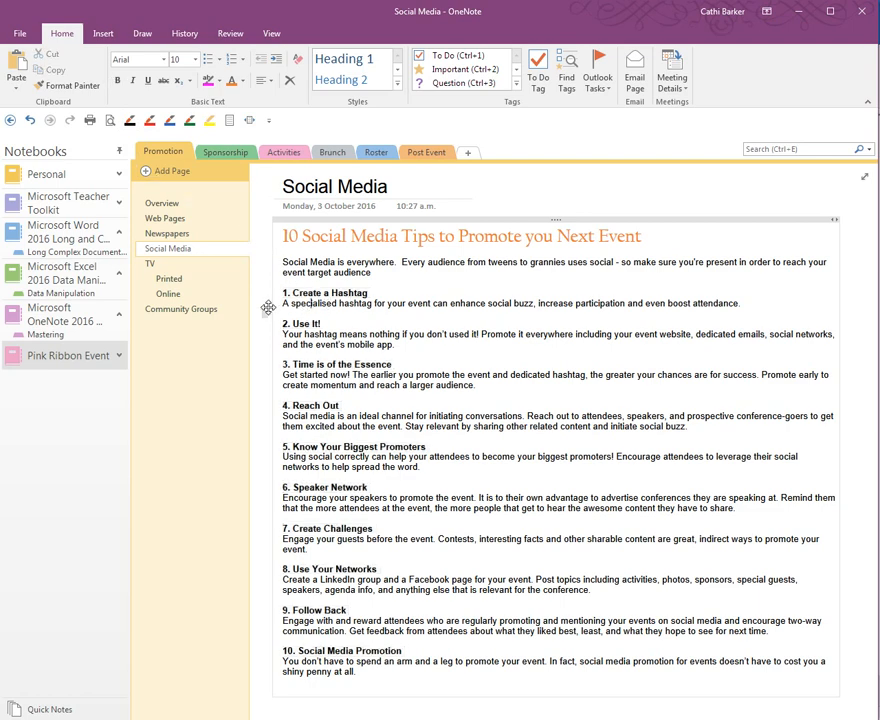
Select the description paragraphs under all ten tip titles together and make them italic.
click(265, 304)
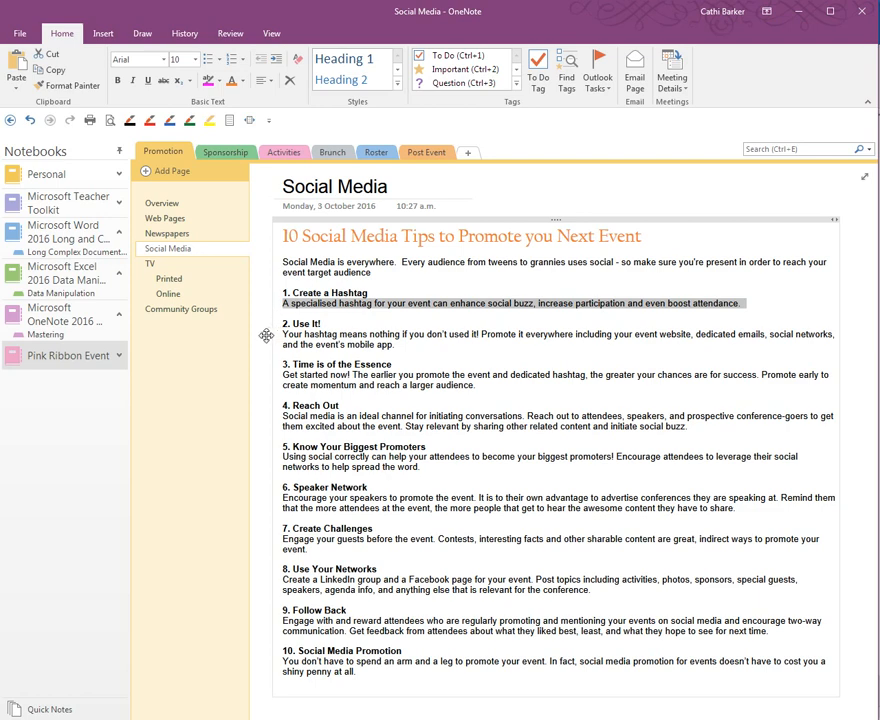
ctrl+click(266, 334)
ctrl+click(266, 376)
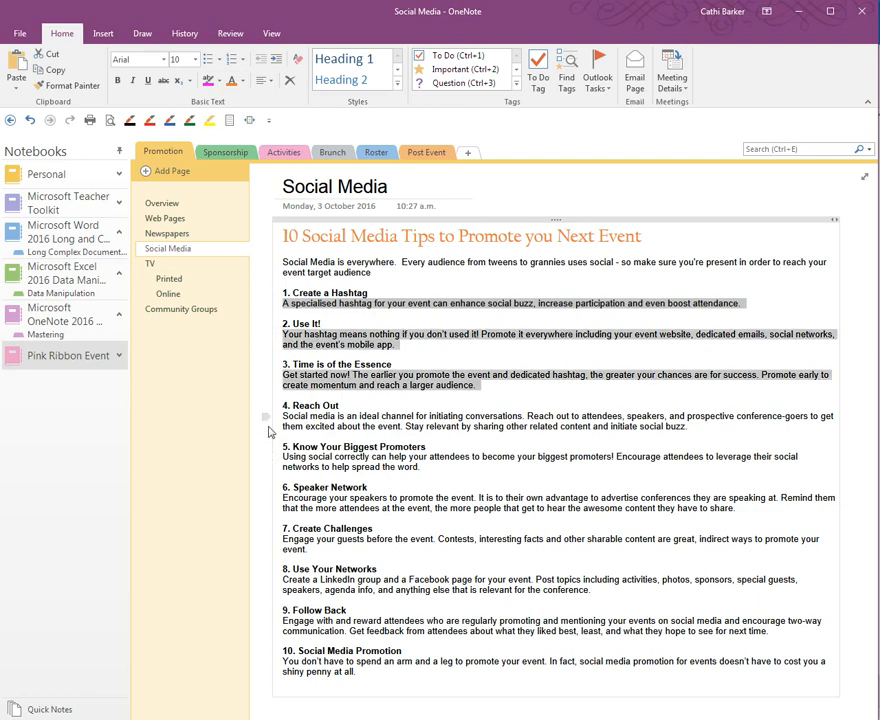
ctrl+click(266, 417)
ctrl+click(266, 458)
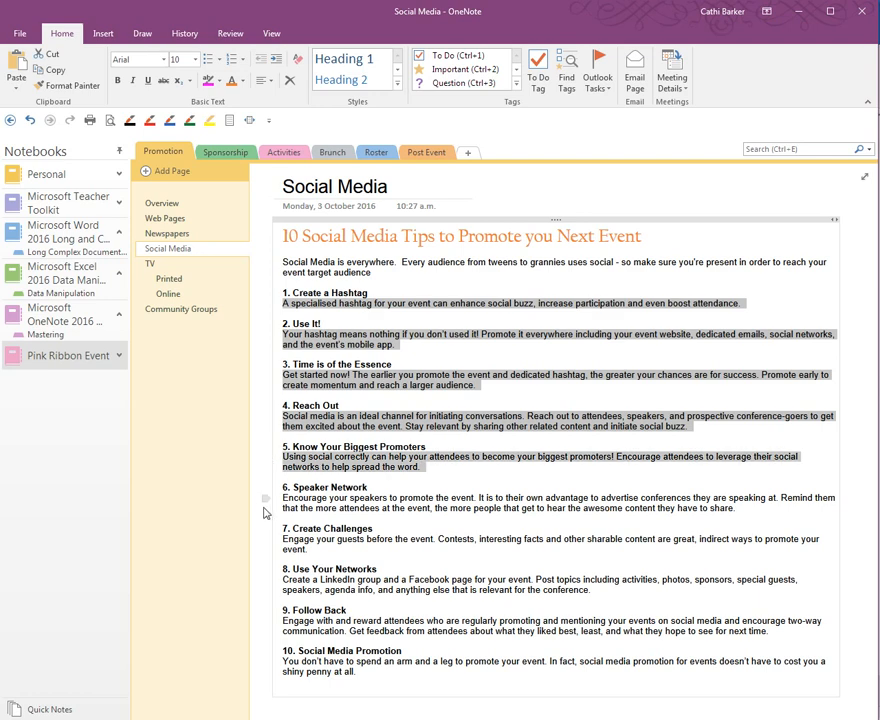
ctrl+click(269, 499)
ctrl+click(266, 540)
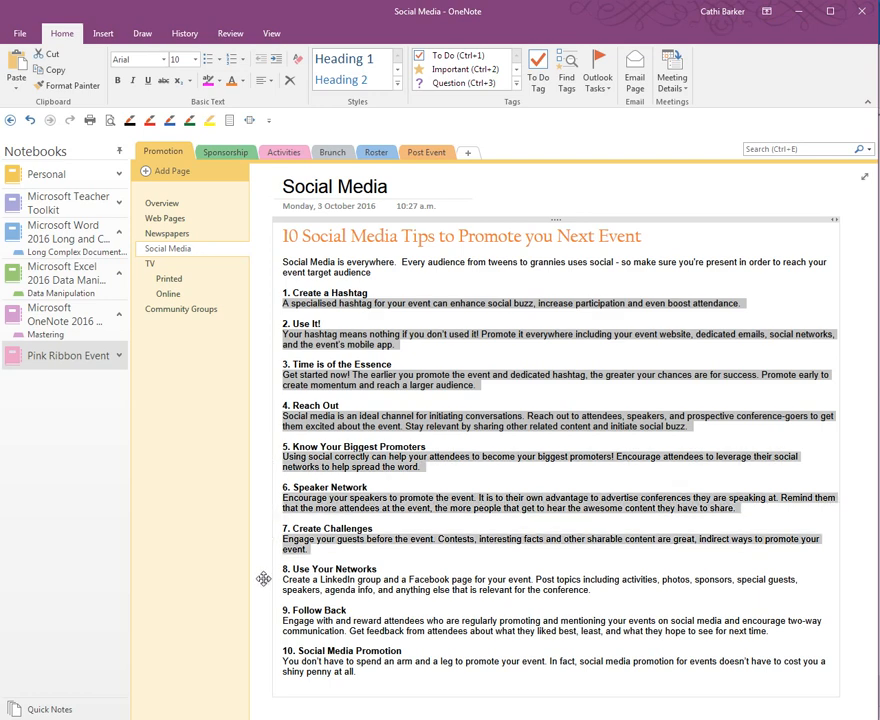
ctrl+click(266, 580)
ctrl+click(267, 621)
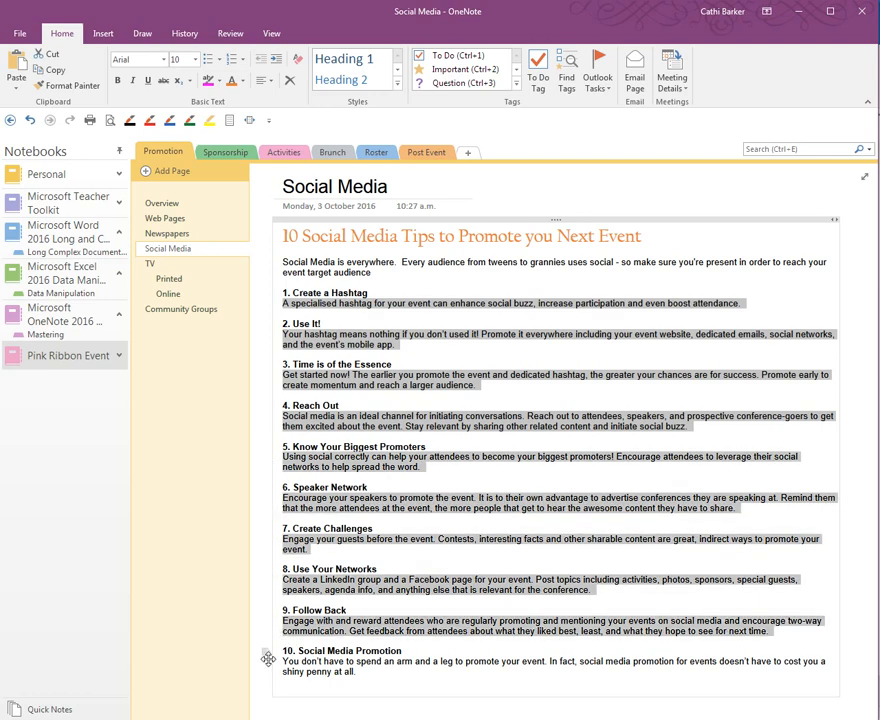
ctrl+click(268, 661)
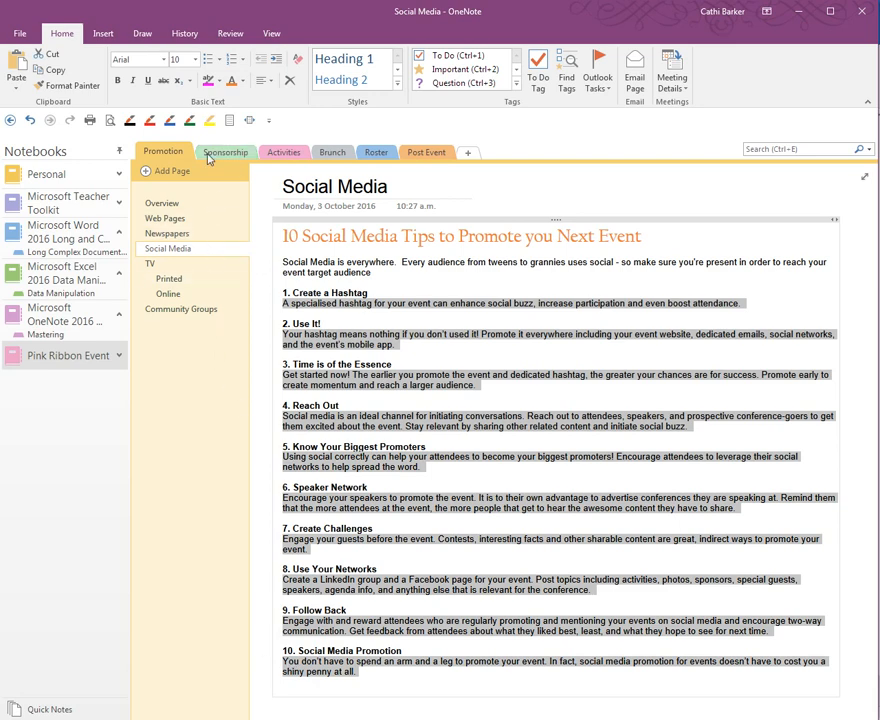
click(133, 83)
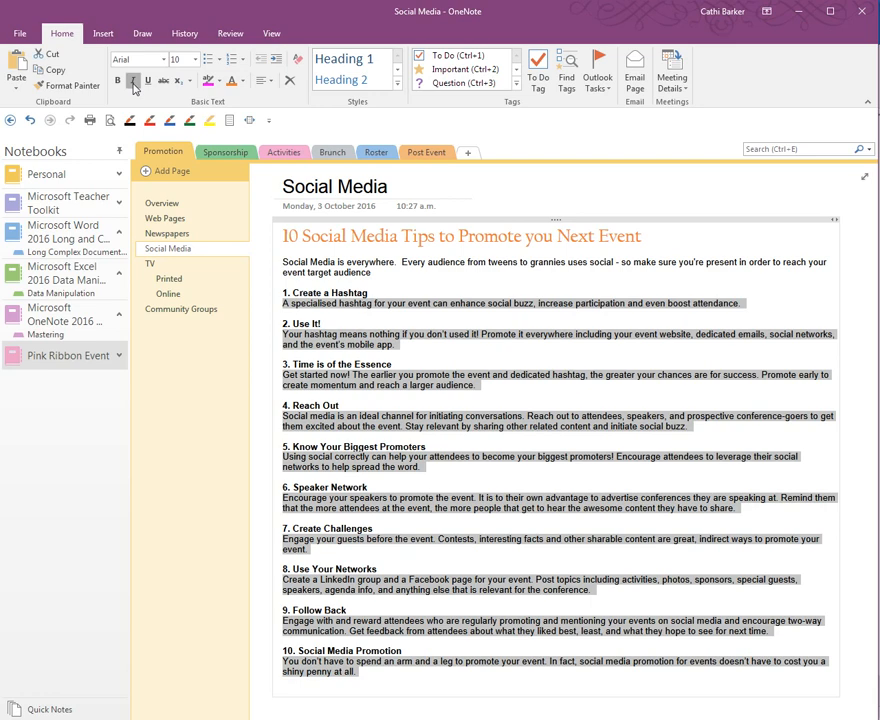
click(134, 86)
click(134, 86)
click(134, 86)
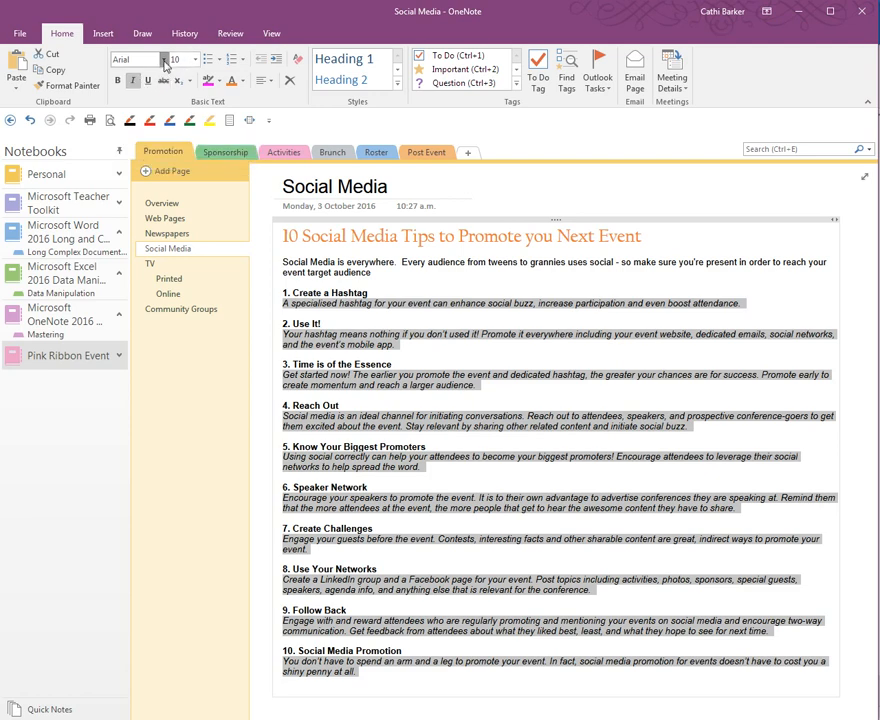
Set the selected description paragraphs under the ten tips to Times New Roman at size 11.5.
click(165, 62)
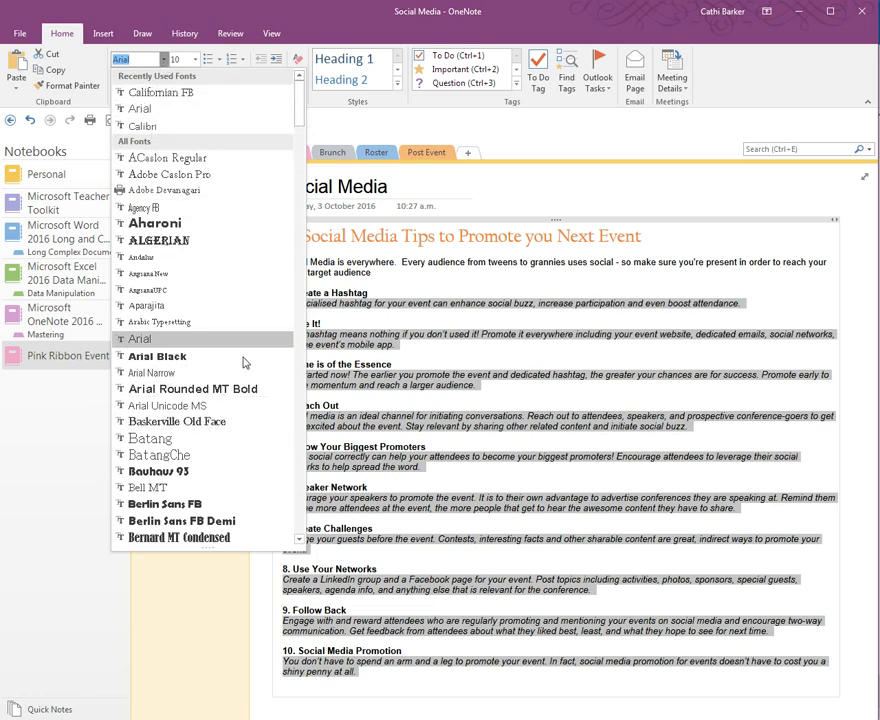
drag(296, 126, 297, 487)
click(236, 430)
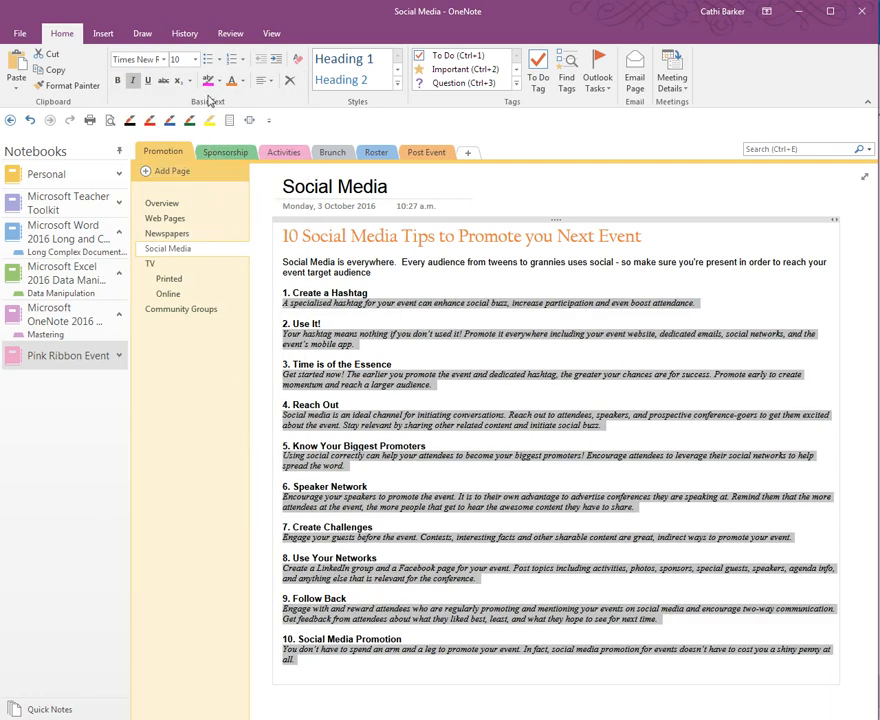
click(196, 59)
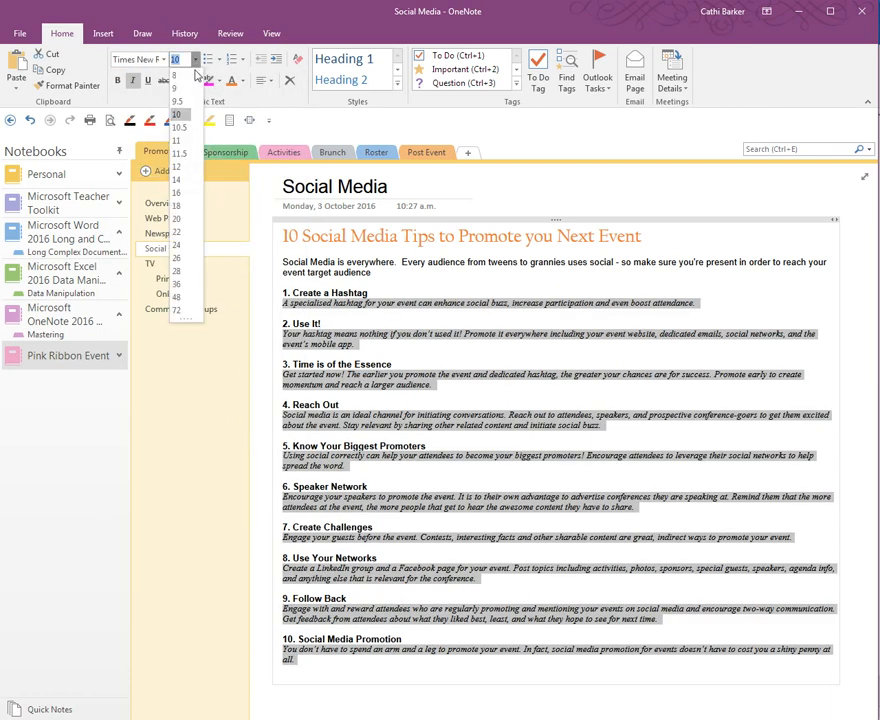
click(185, 160)
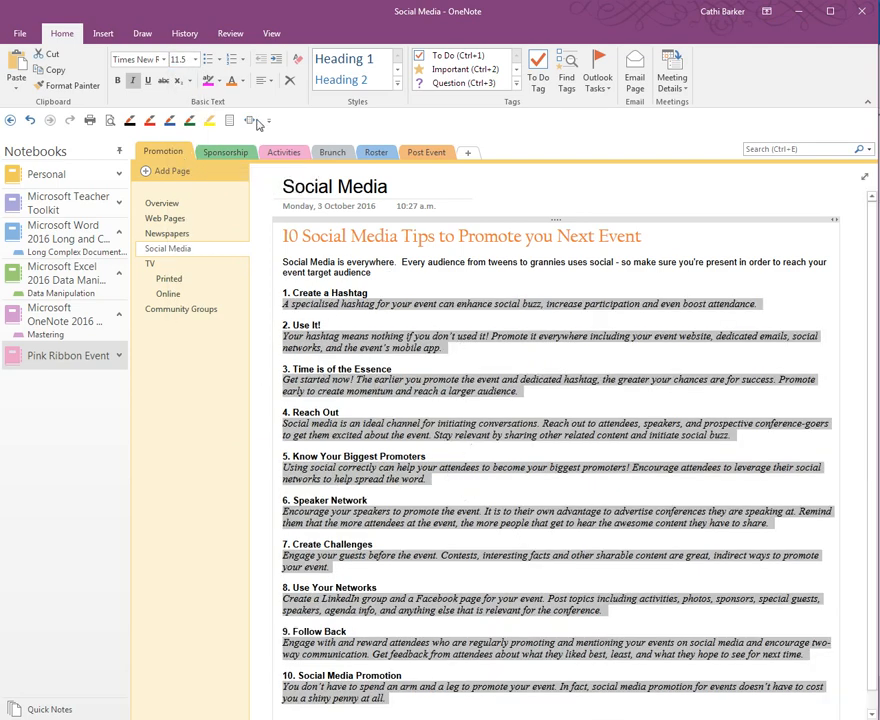
Try the theme's green on the selected description paragraphs, settle on the standard dark blue font color, and deselect them.
click(243, 84)
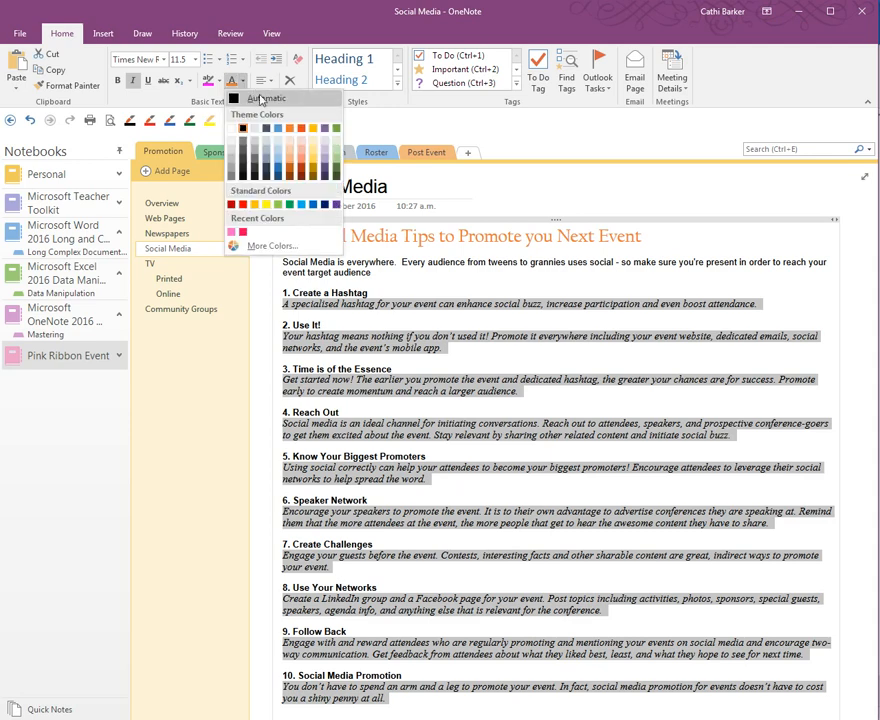
click(336, 130)
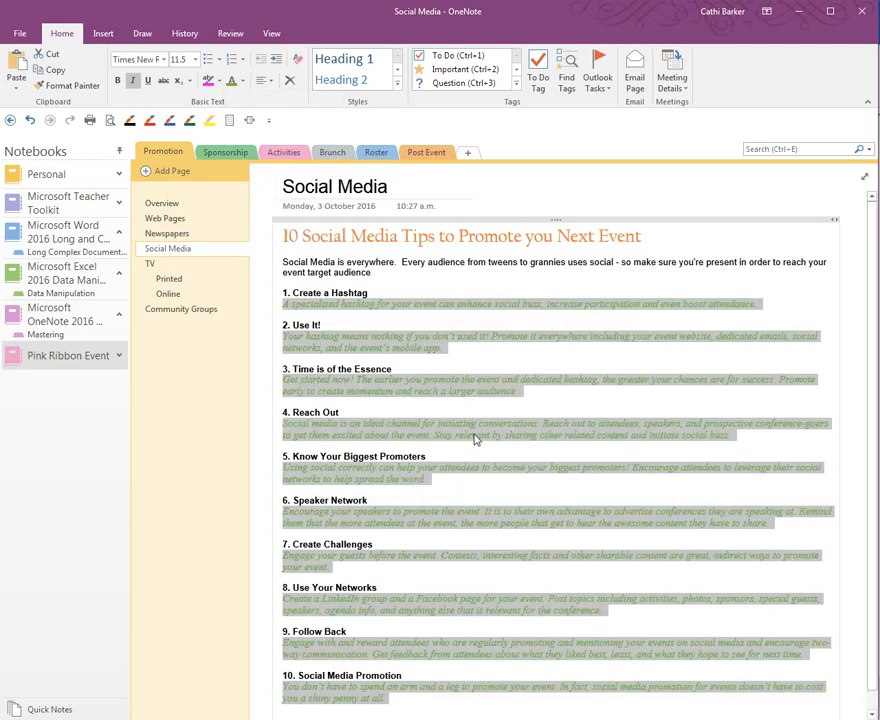
click(243, 84)
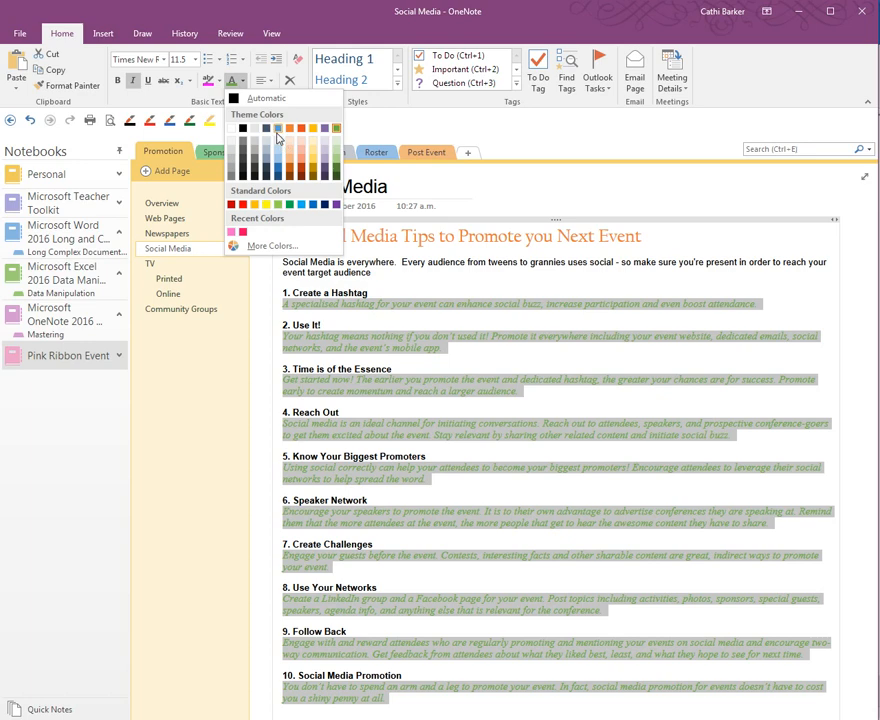
click(326, 205)
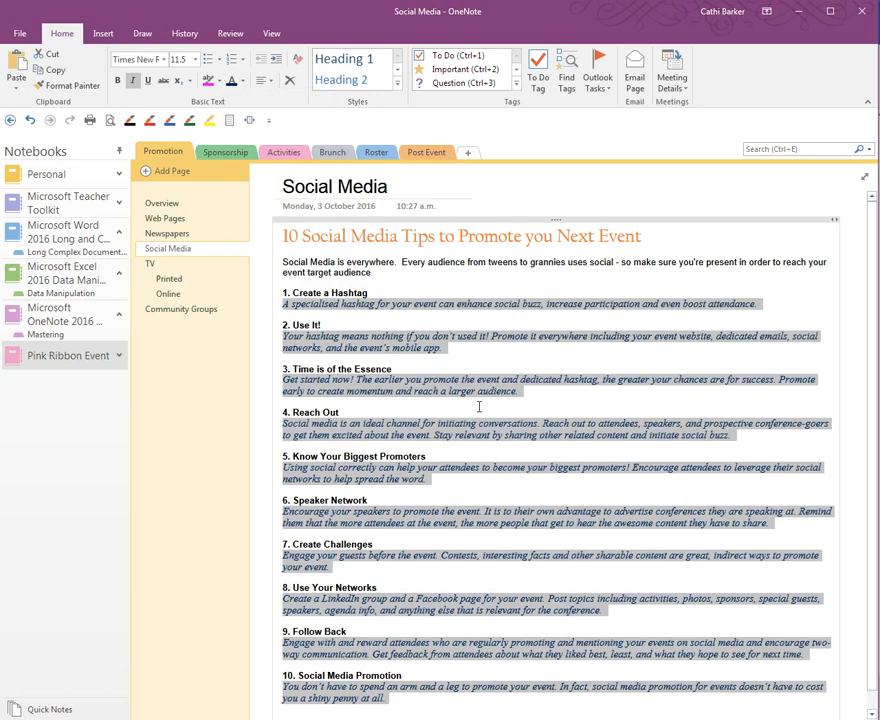
click(387, 347)
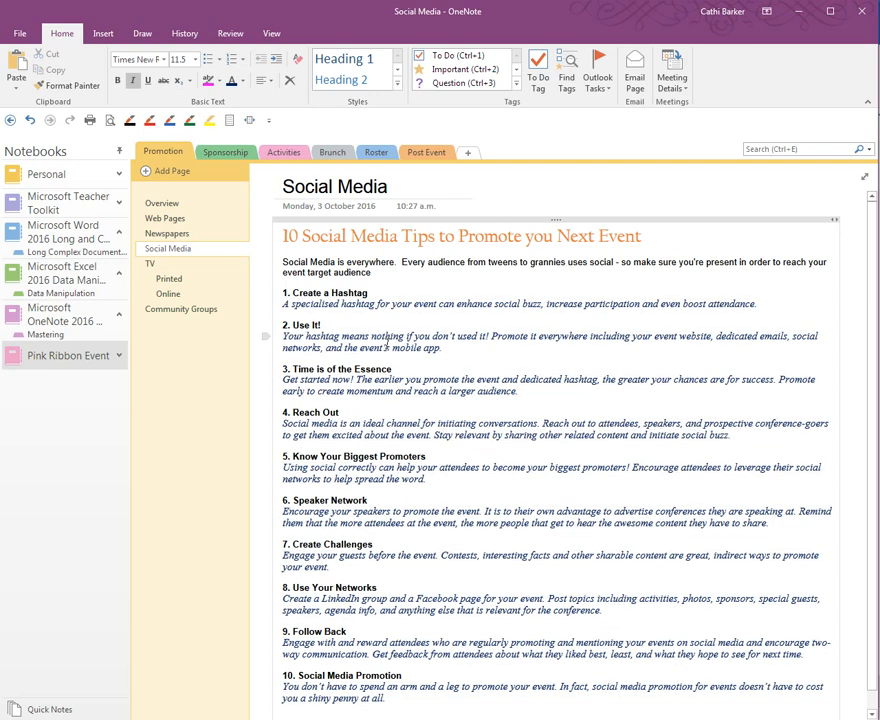
Underline all ten numbered tip titles together, from "1. Create a Hashtag" to "10. Social Media Promotion", and deselect them.
click(265, 292)
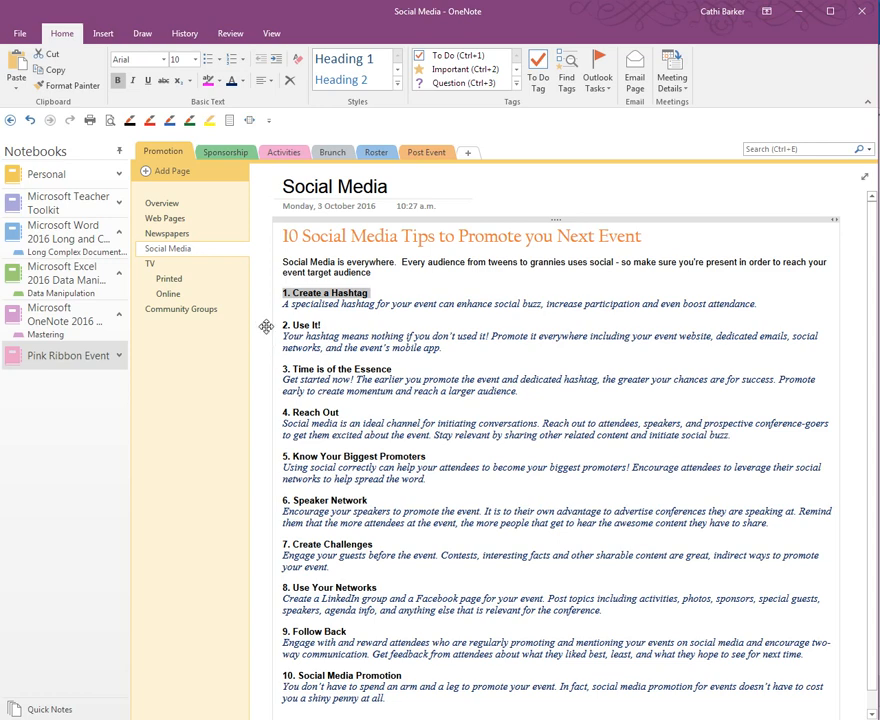
ctrl+click(266, 327)
ctrl+click(267, 369)
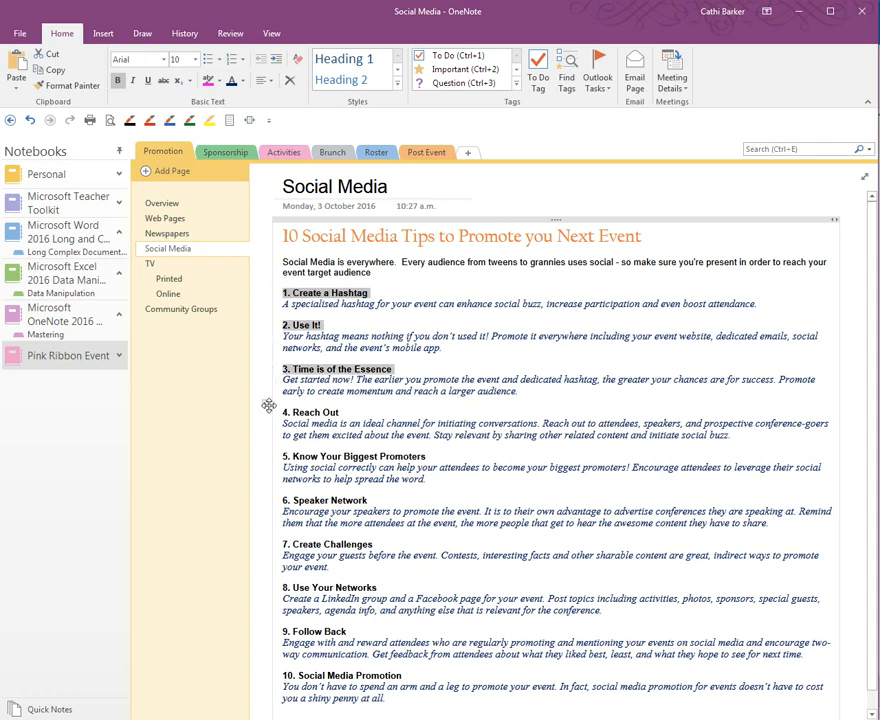
ctrl+click(267, 413)
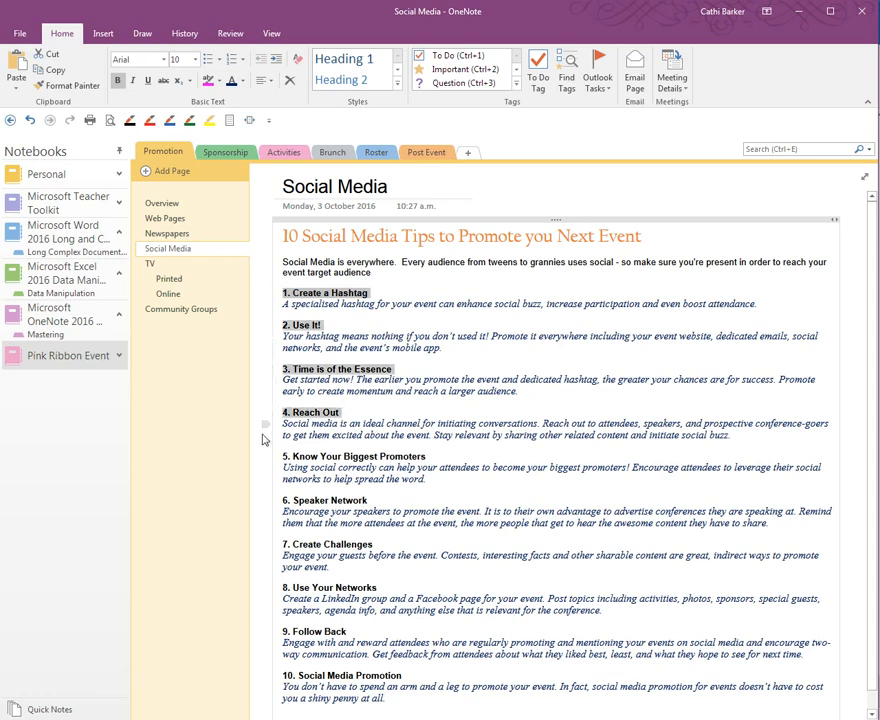
ctrl+click(267, 456)
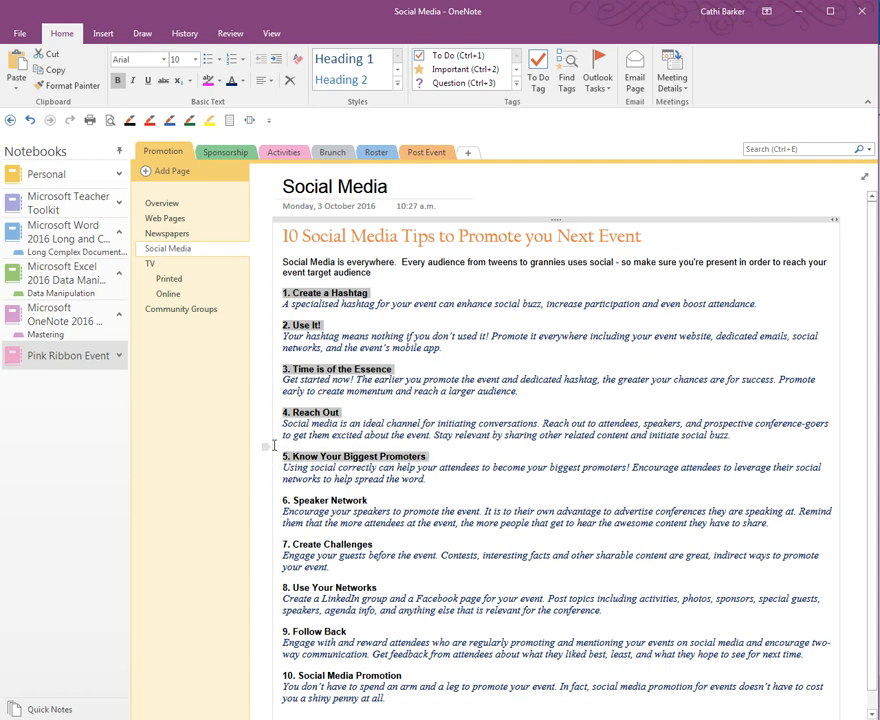
ctrl+click(267, 502)
ctrl+click(267, 546)
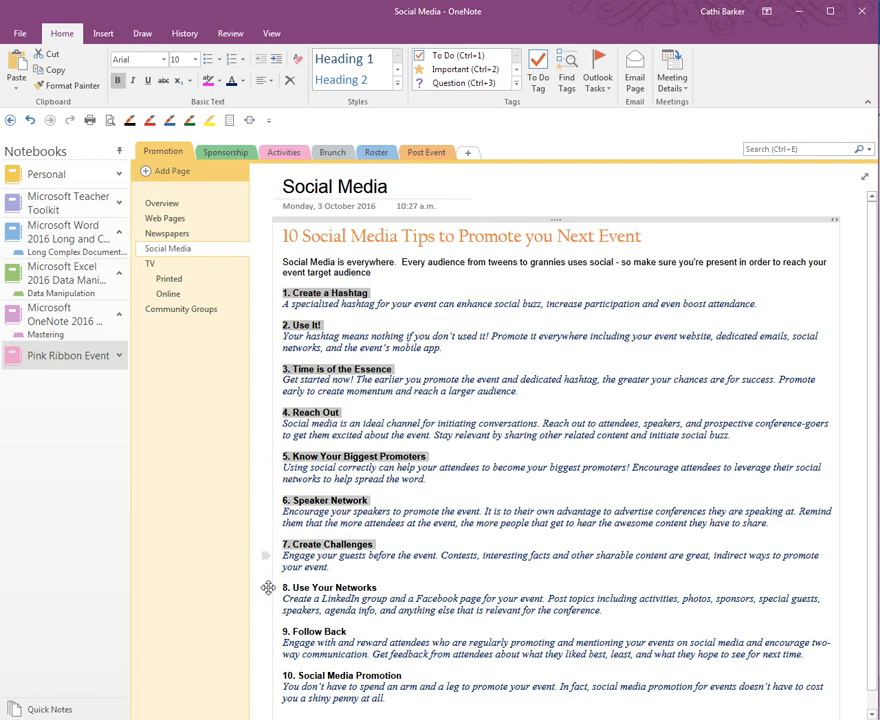
ctrl+click(267, 589)
ctrl+click(265, 634)
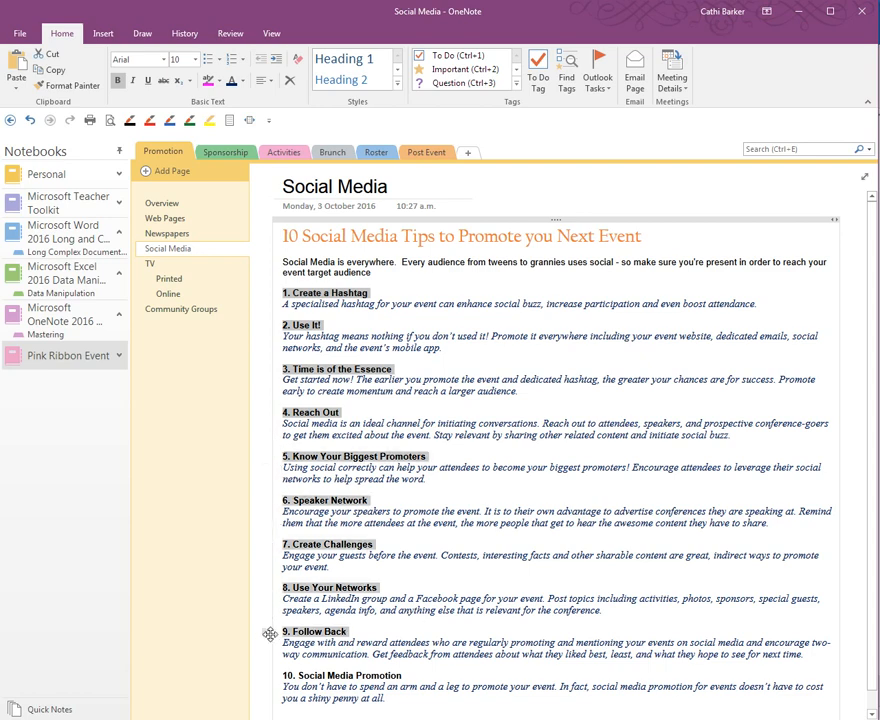
ctrl+click(263, 677)
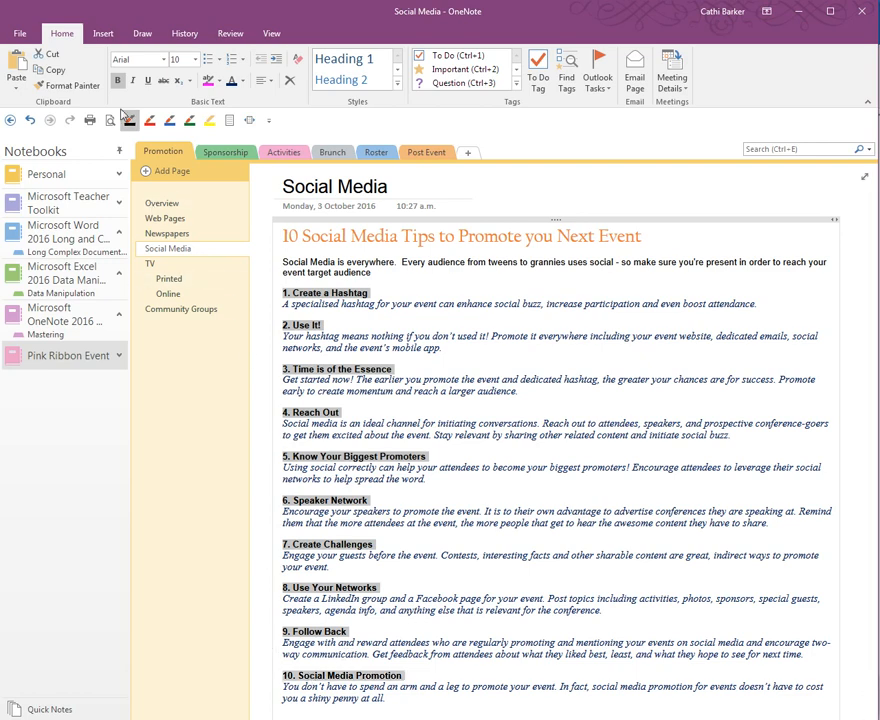
click(148, 81)
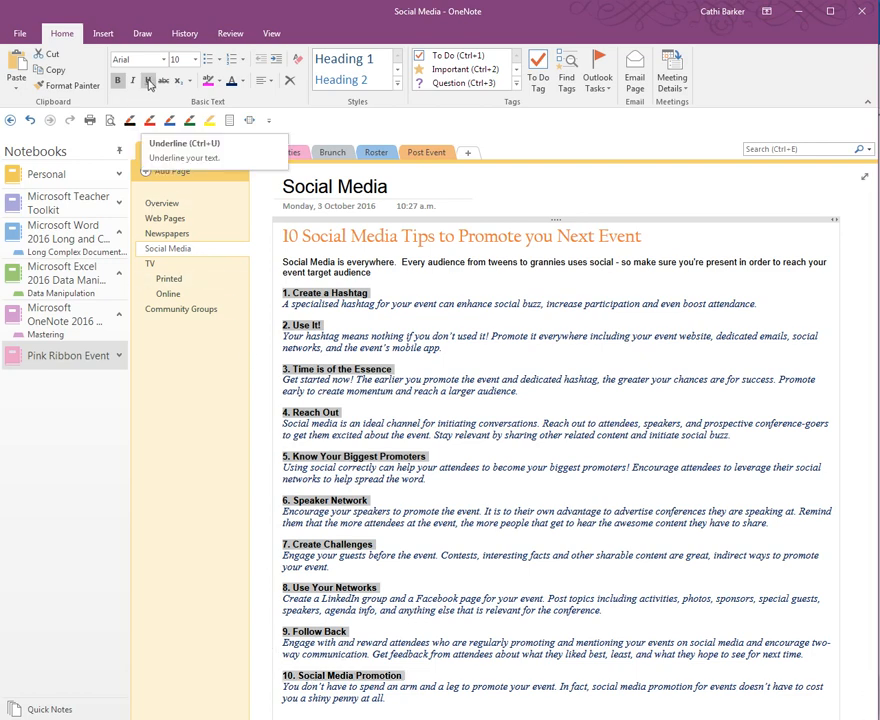
click(148, 81)
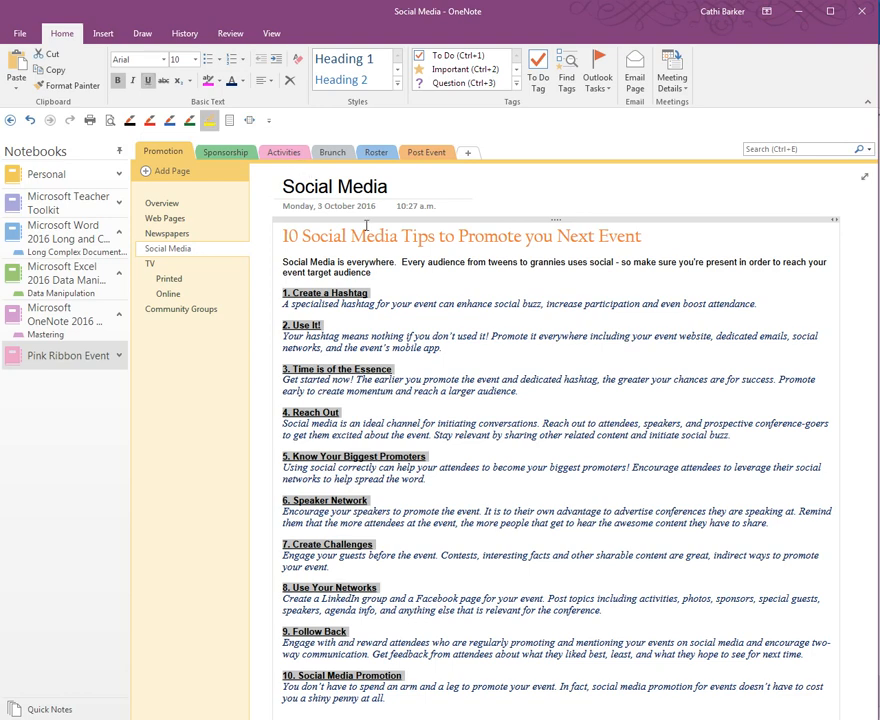
click(431, 312)
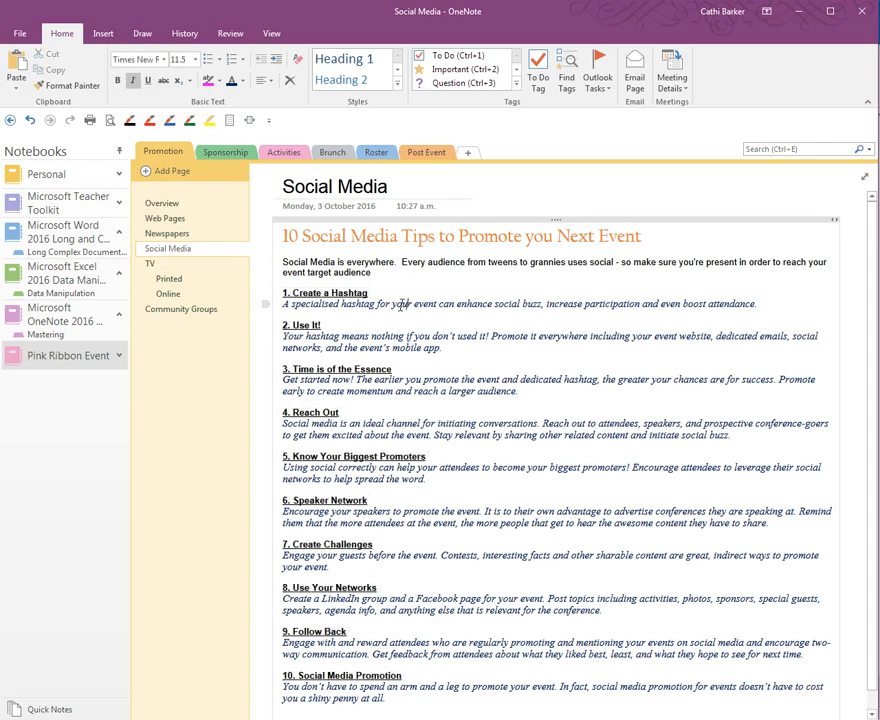
Apply strikethrough to the introductory paragraph beginning "Social Media is everywhere" and deselect it.
click(266, 263)
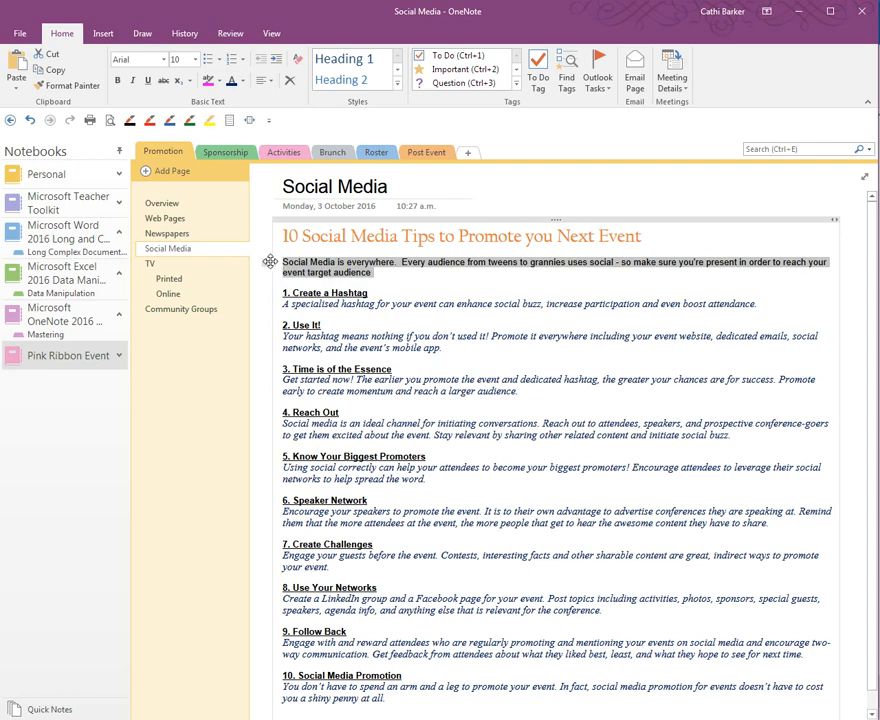
click(165, 84)
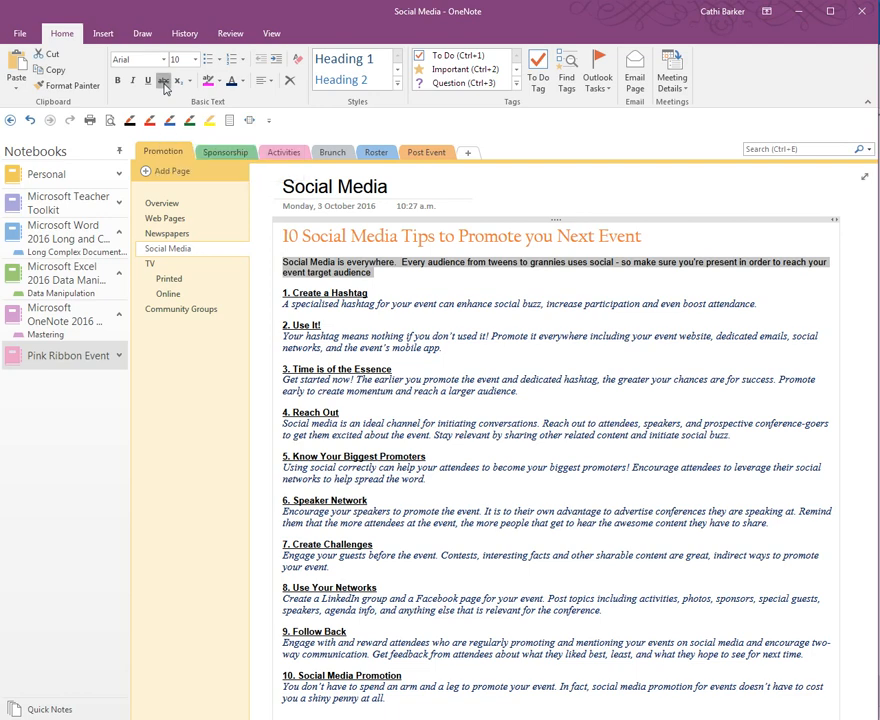
click(413, 336)
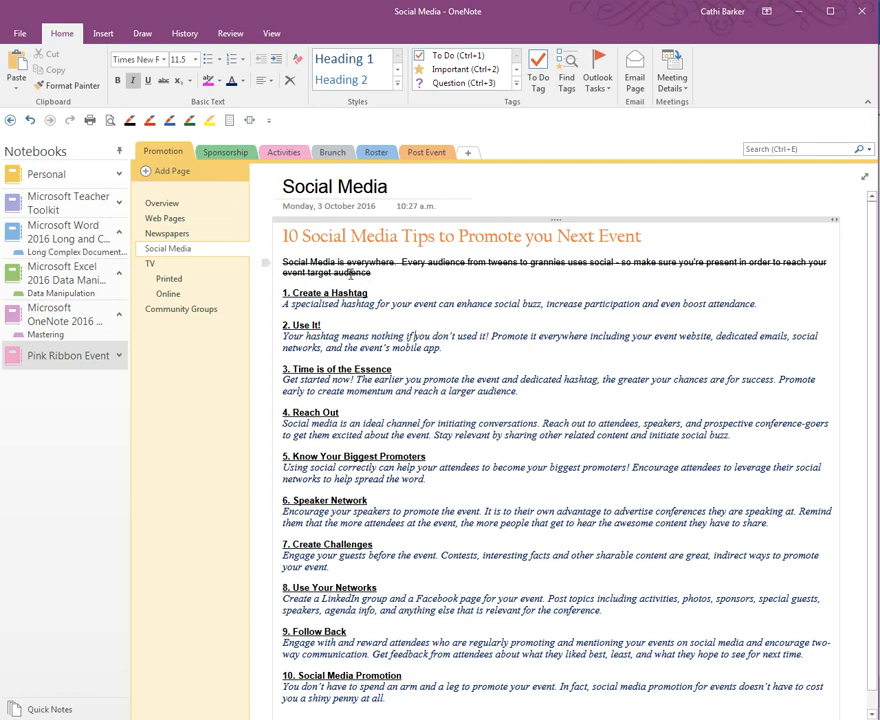
Remove the strikethrough from the introductory paragraph below the heading and deselect it.
click(264, 263)
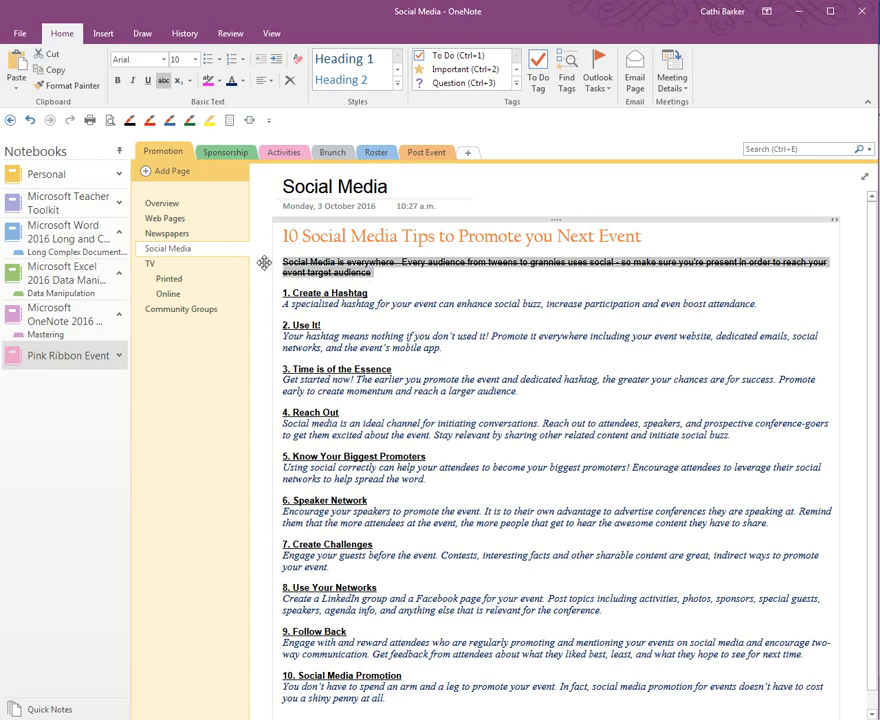
click(161, 86)
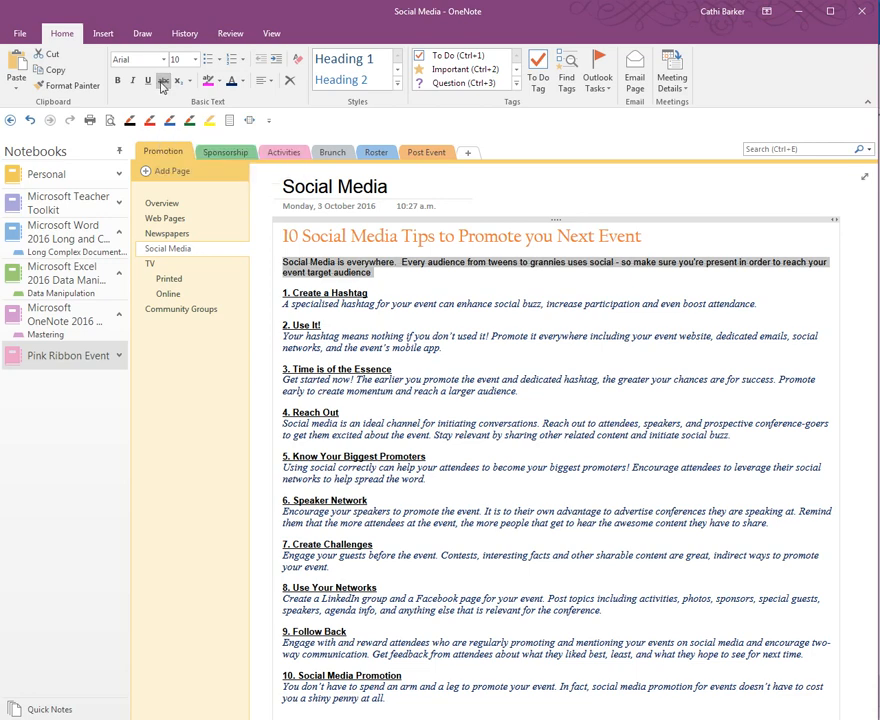
click(348, 282)
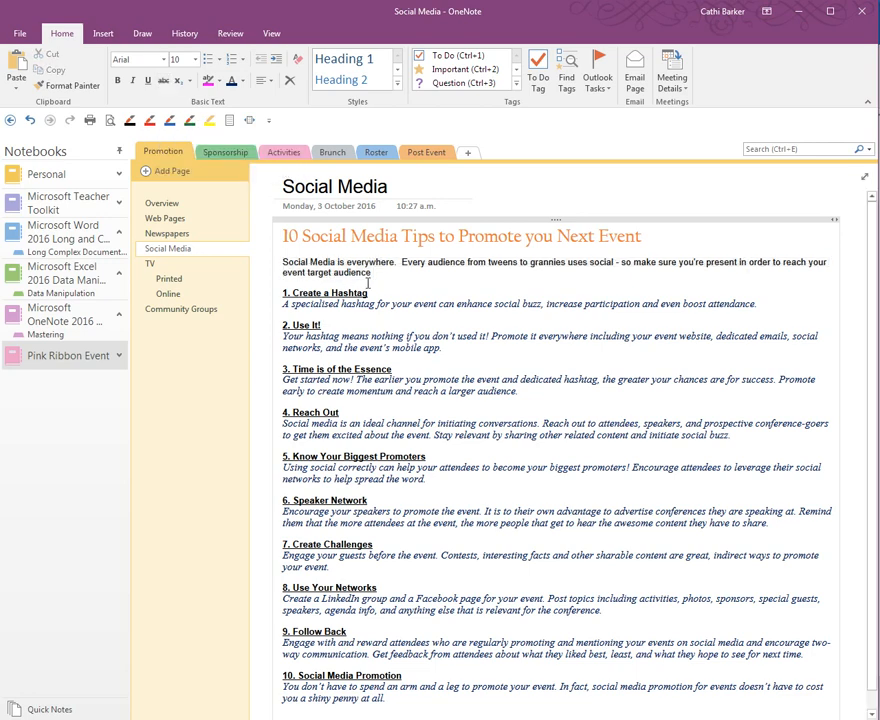
click(190, 84)
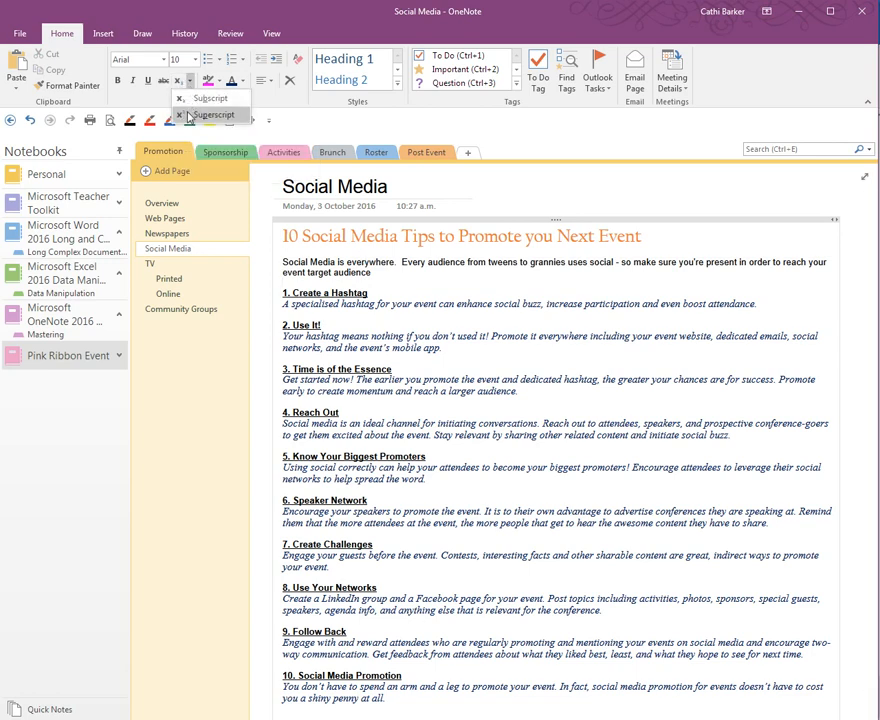
click(385, 362)
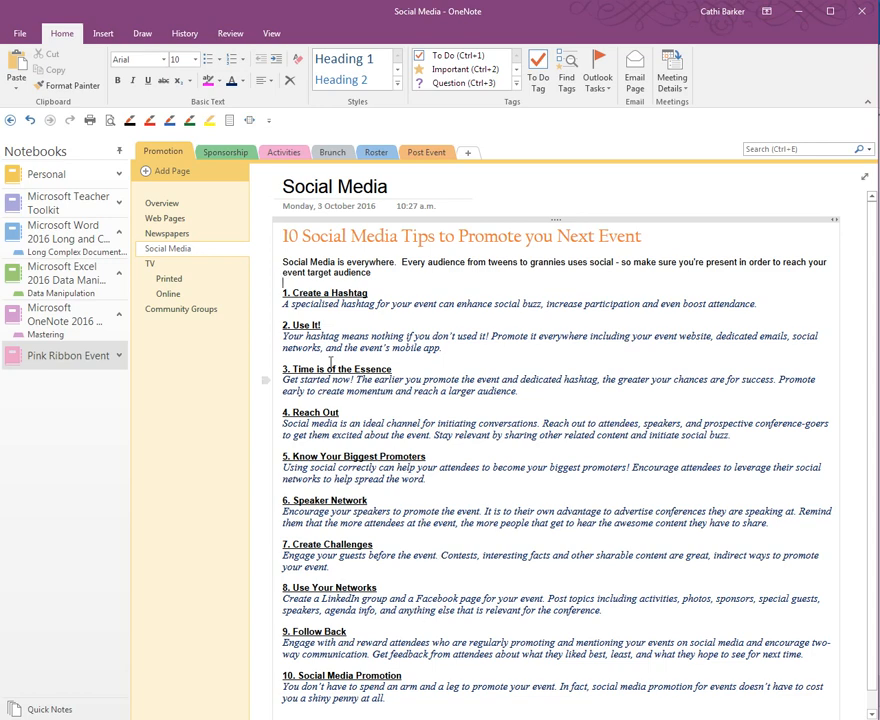
Open the Overview page and start a note below its title reading "100m²", with the 2 as superscript.
click(164, 205)
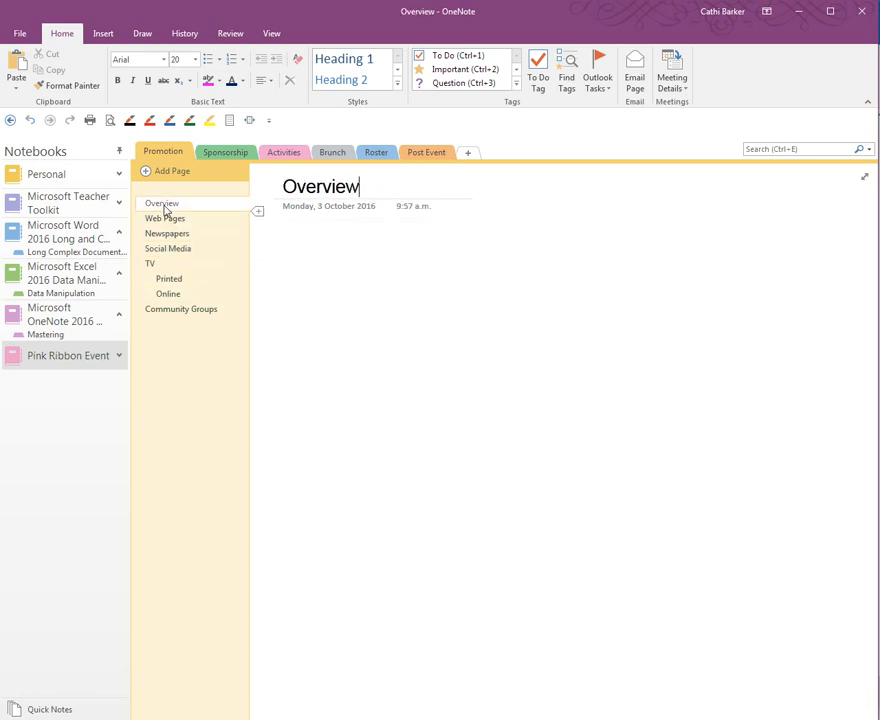
click(289, 252)
text(100m)
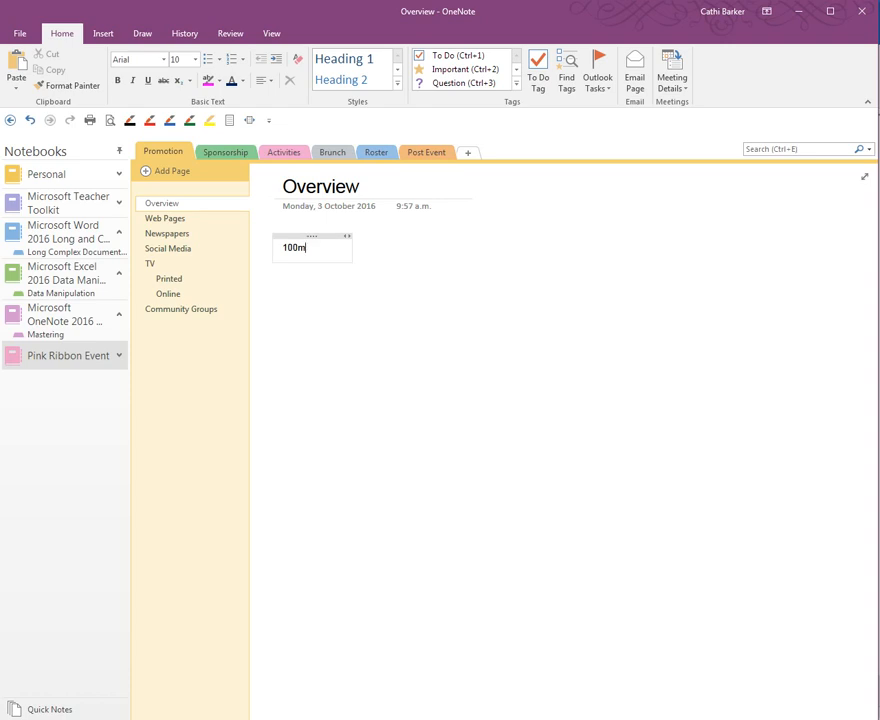
click(191, 81)
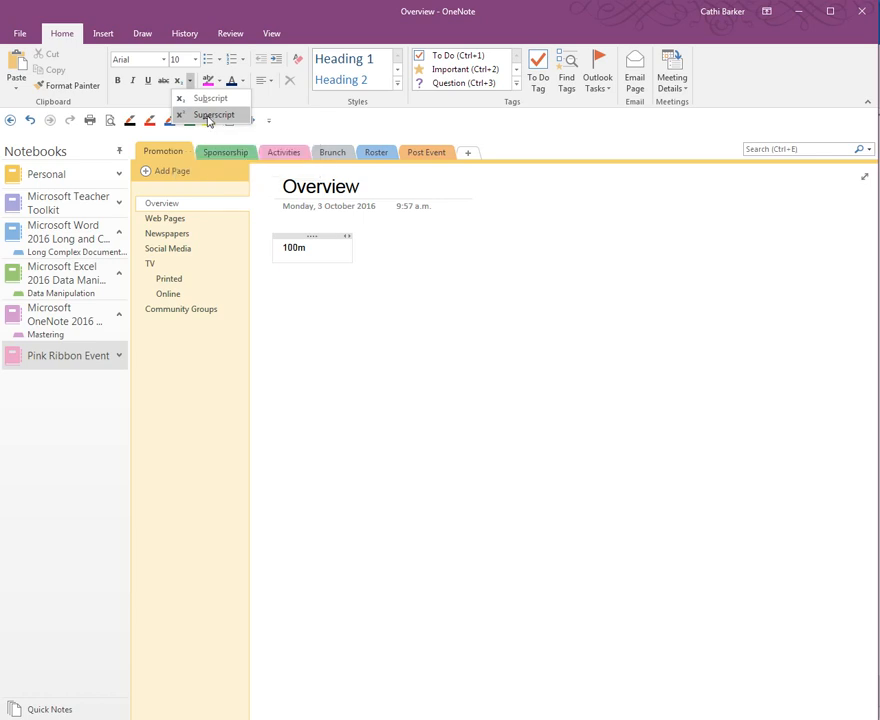
click(209, 116)
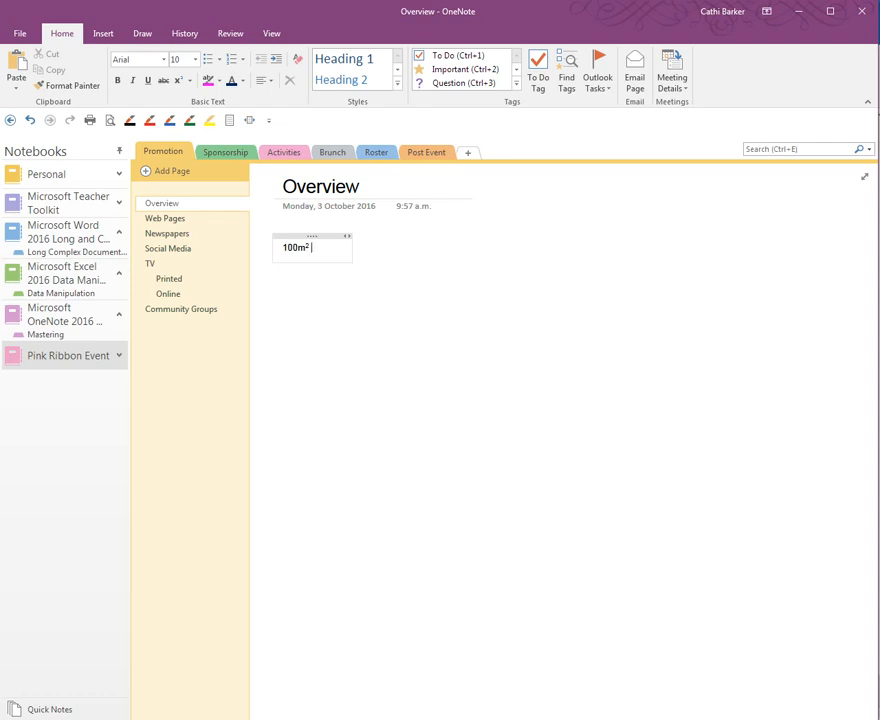
Add "180º" after the first value in the note, with the degree mark as a superscript "o".
text(180)
click(179, 83)
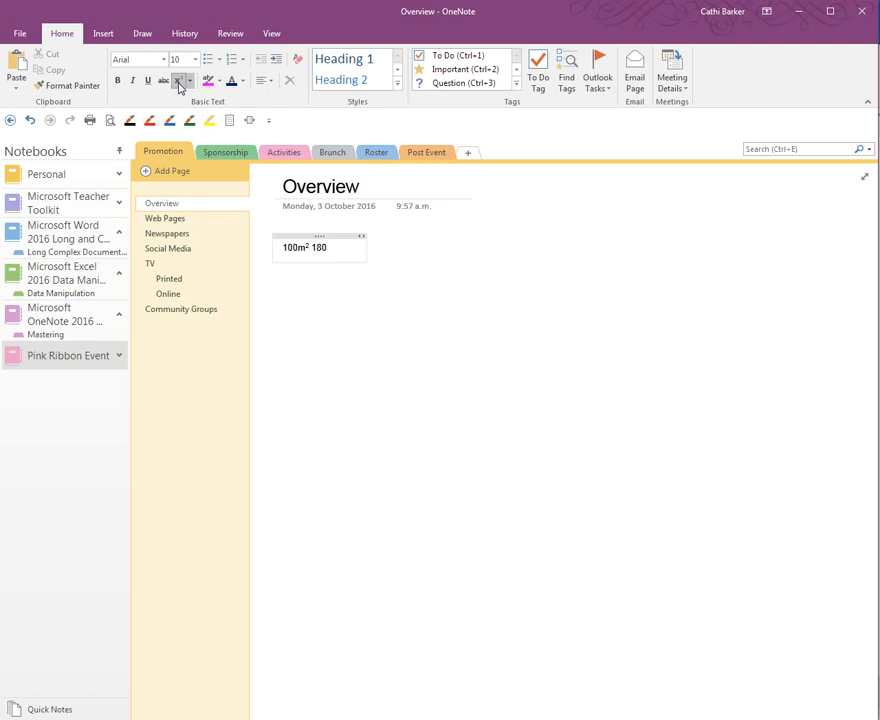
text(4)
click(177, 82)
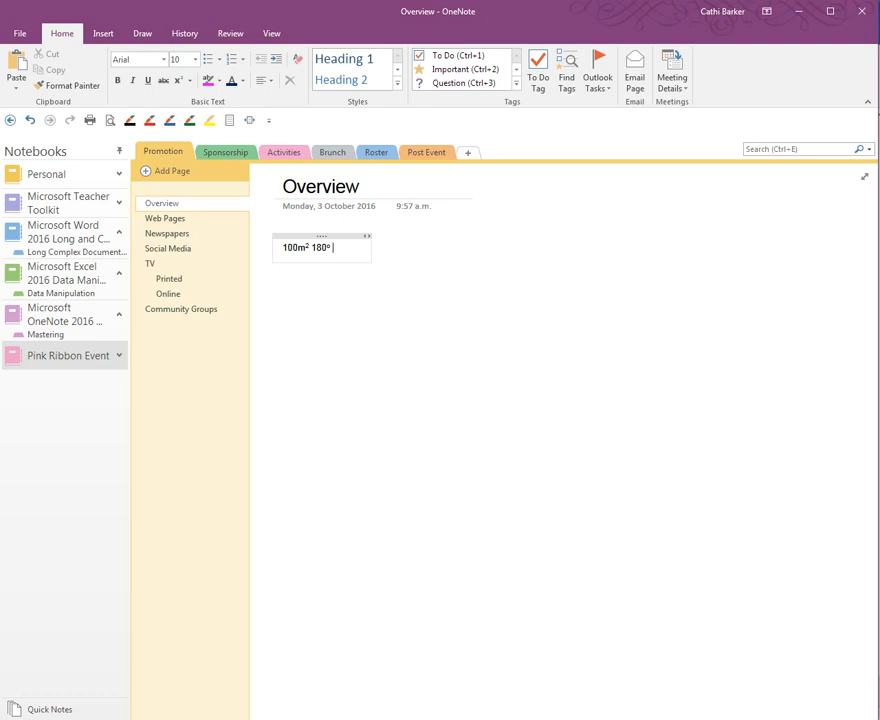
Add "100m³" to the end of the note with the 3 as superscript, and start a new line in normal text.
text(100m)
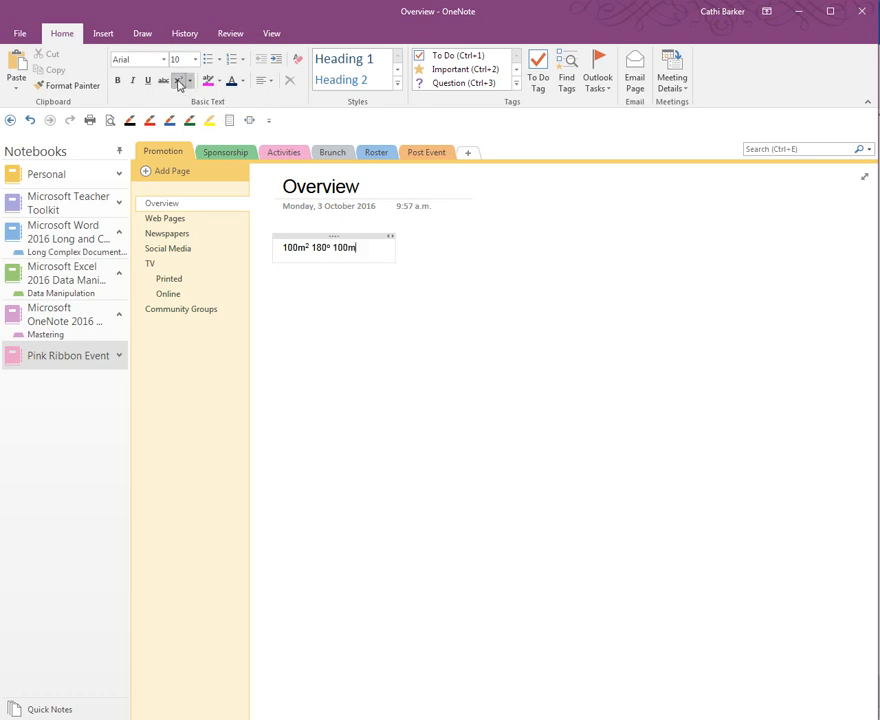
click(178, 81)
text(3)
click(180, 84)
key(Return)
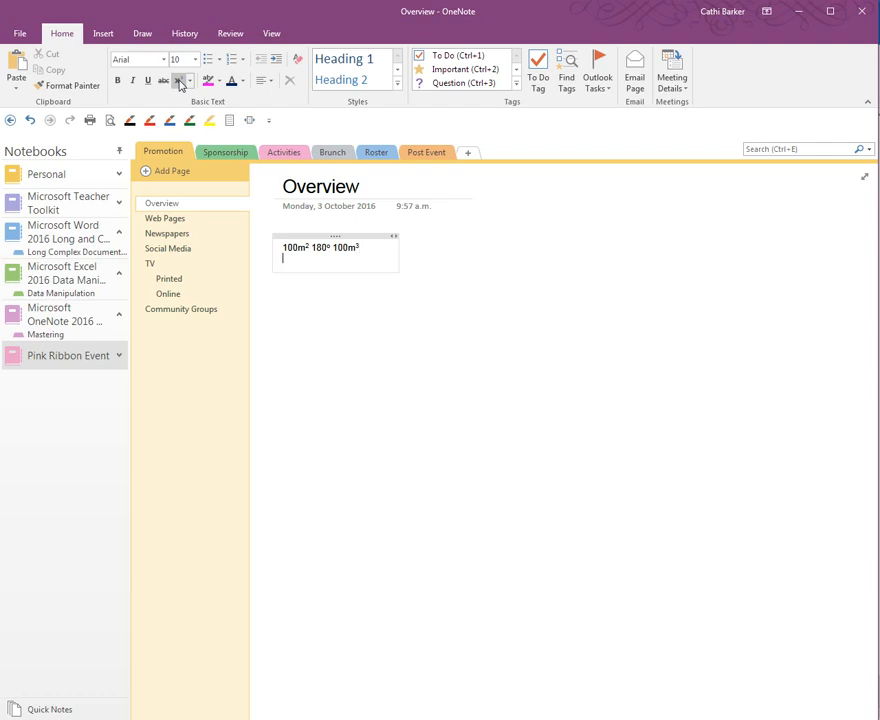
Leave a blank line below the first note line and enter "H₂O CO₂", with each 2 as subscript.
key(Return)
text(H)
click(190, 80)
click(210, 98)
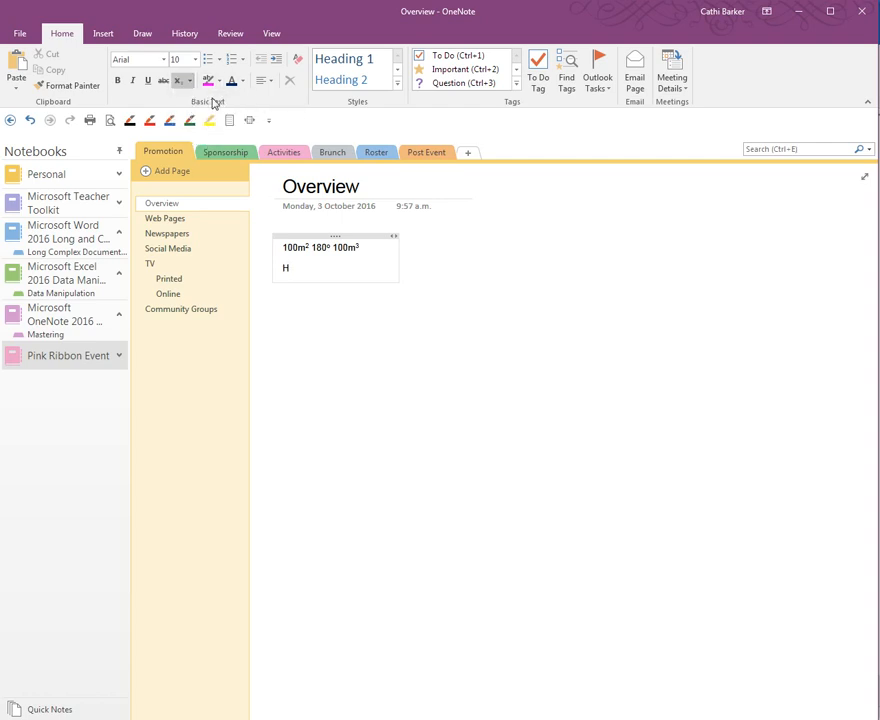
text(2)
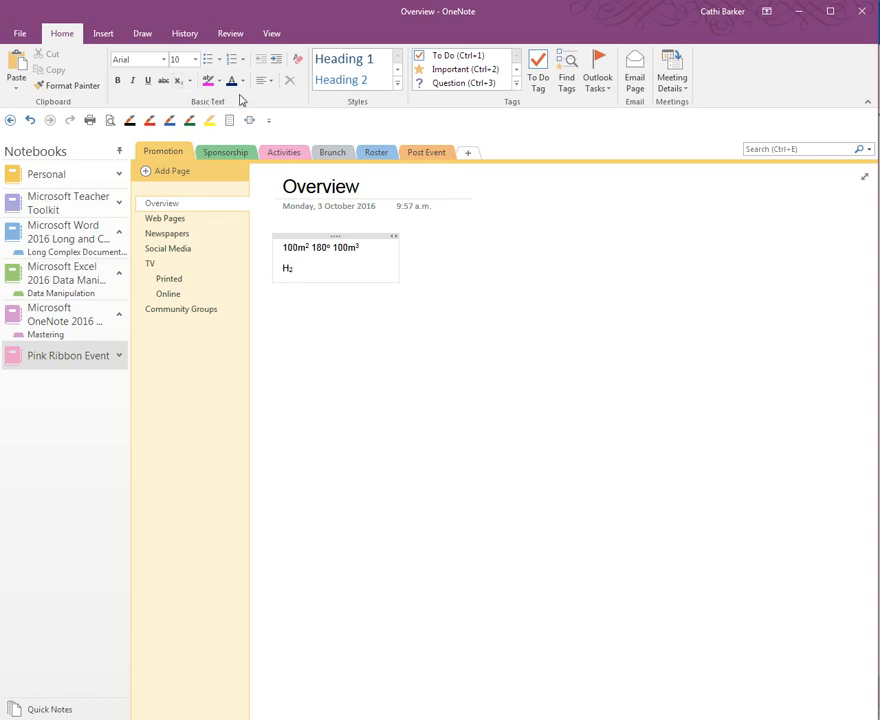
key(ctrl+equal)
text(O CO)
click(179, 82)
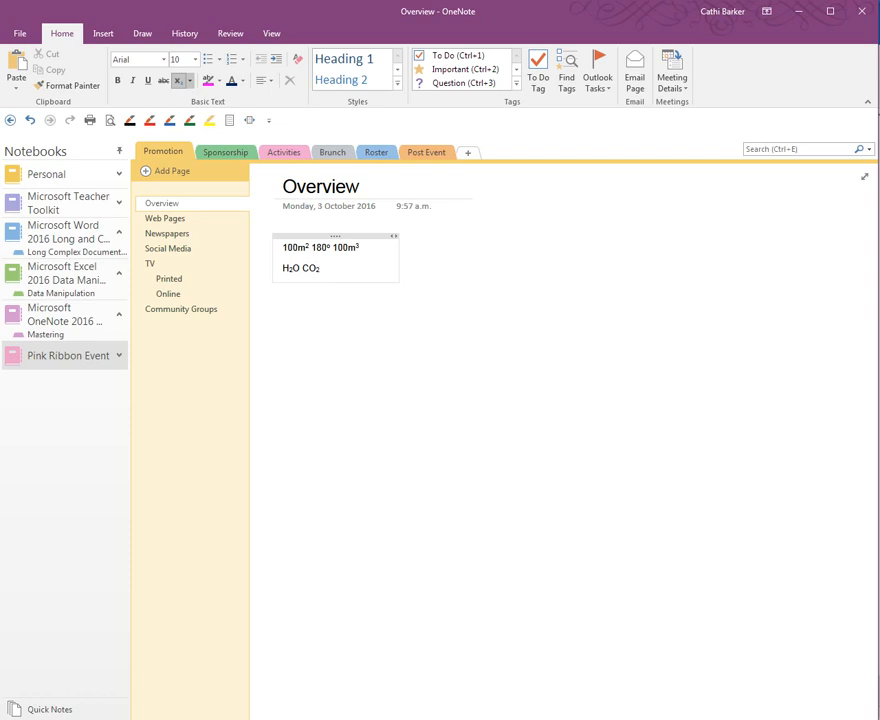
click(179, 83)
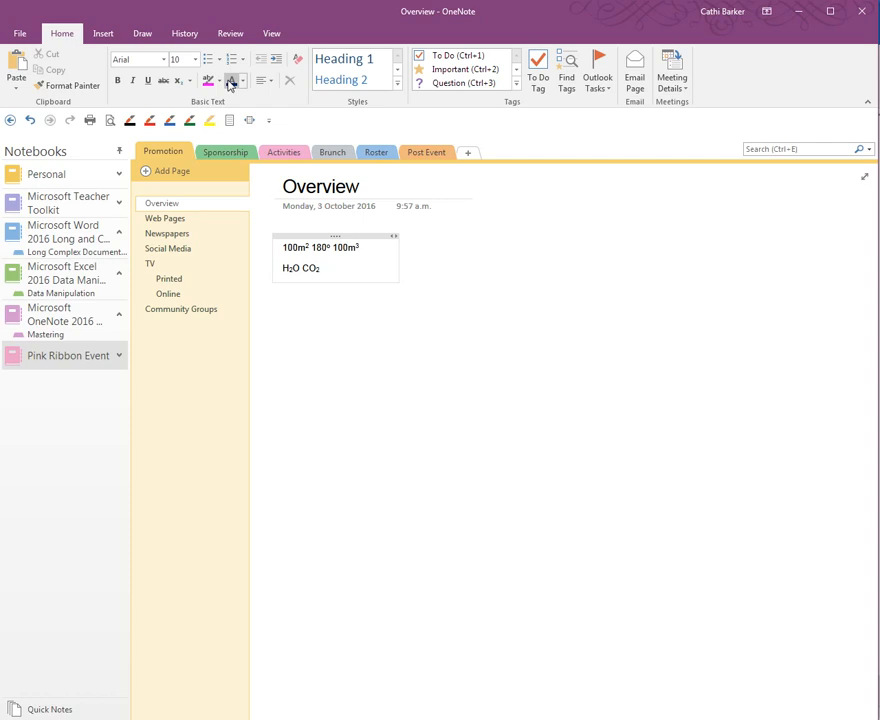
Add "O₂" to the end of the second note line with the 2 as subscript, and return to normal text.
text(O2)
click(331, 268)
drag(331, 268, 335, 268)
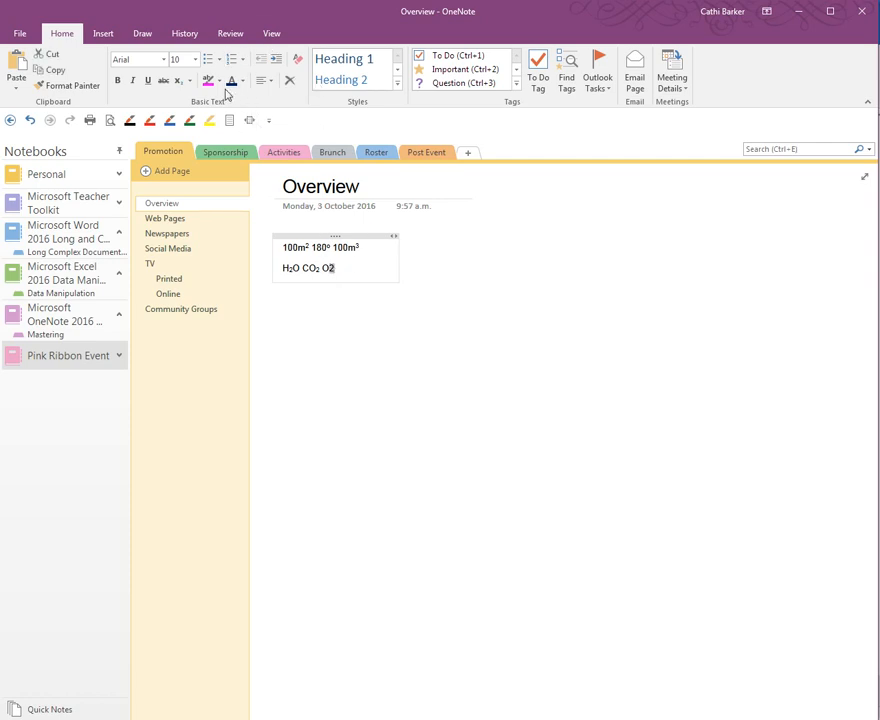
click(178, 80)
click(355, 270)
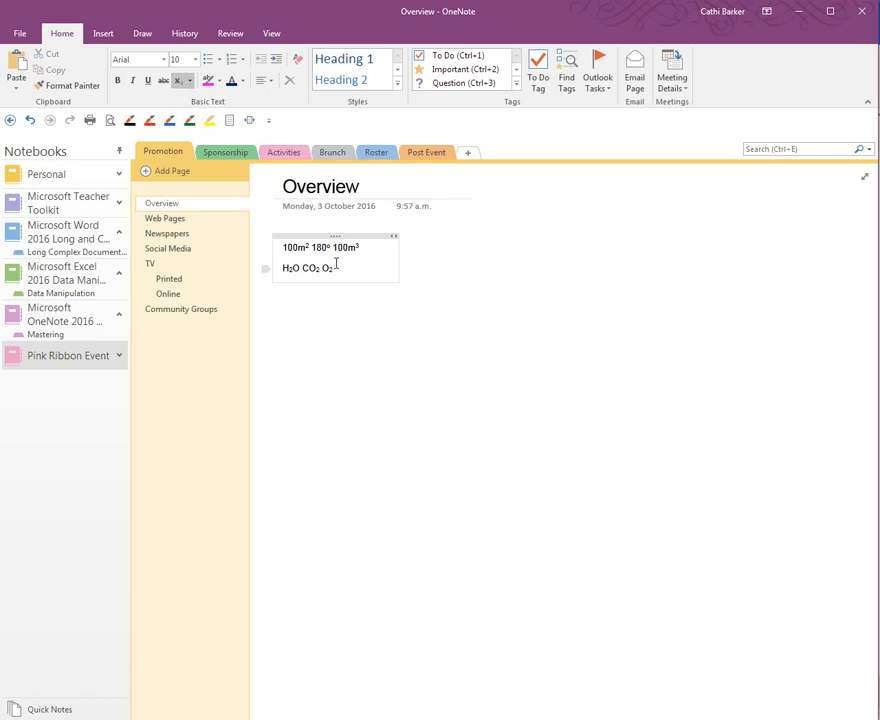
click(178, 81)
Delete the entire note from the Overview page and open the Social Media page.
click(347, 235)
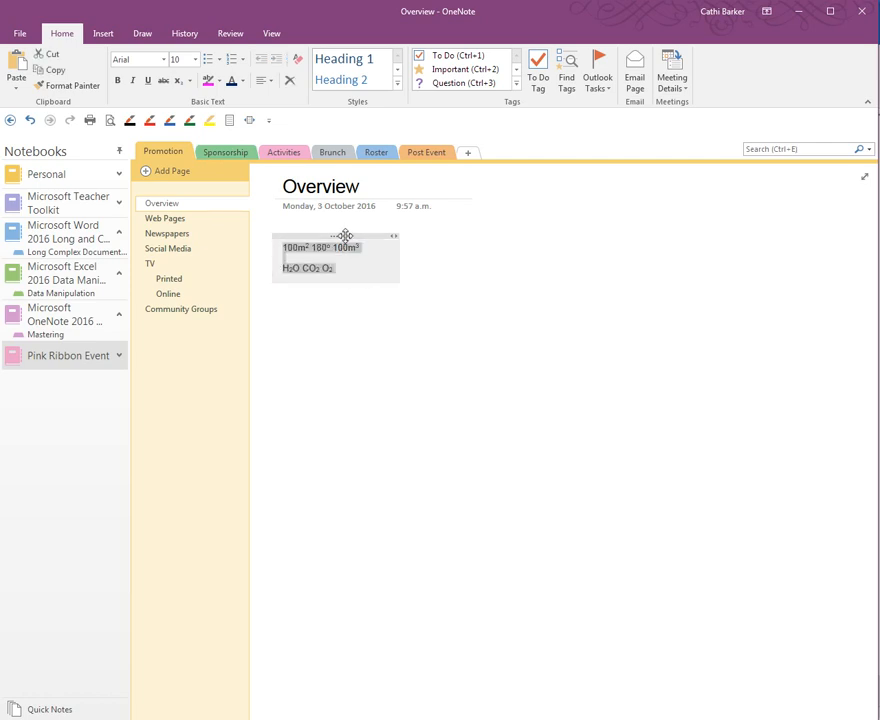
click(290, 82)
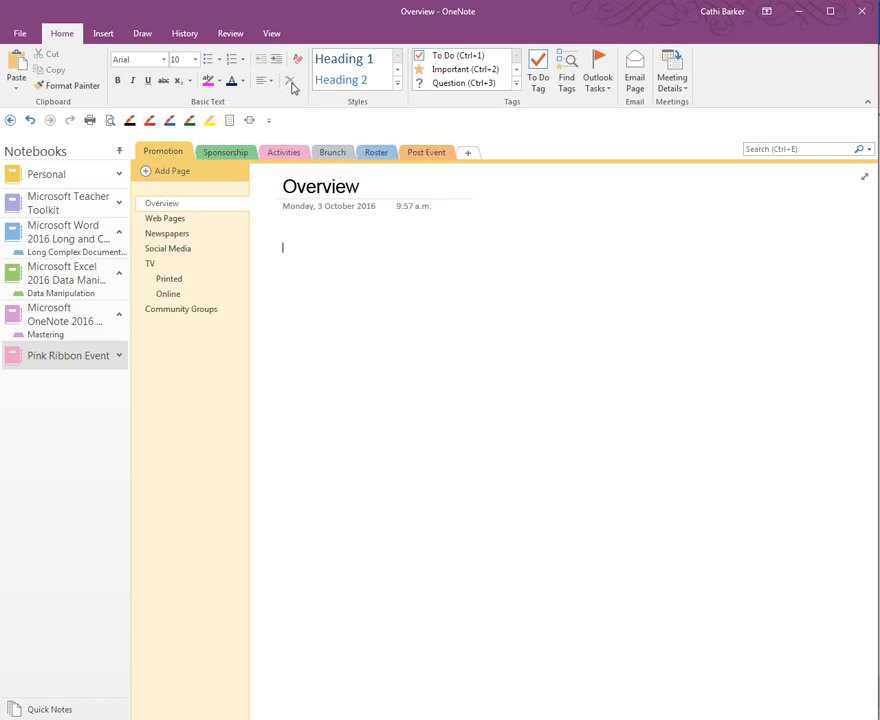
click(186, 255)
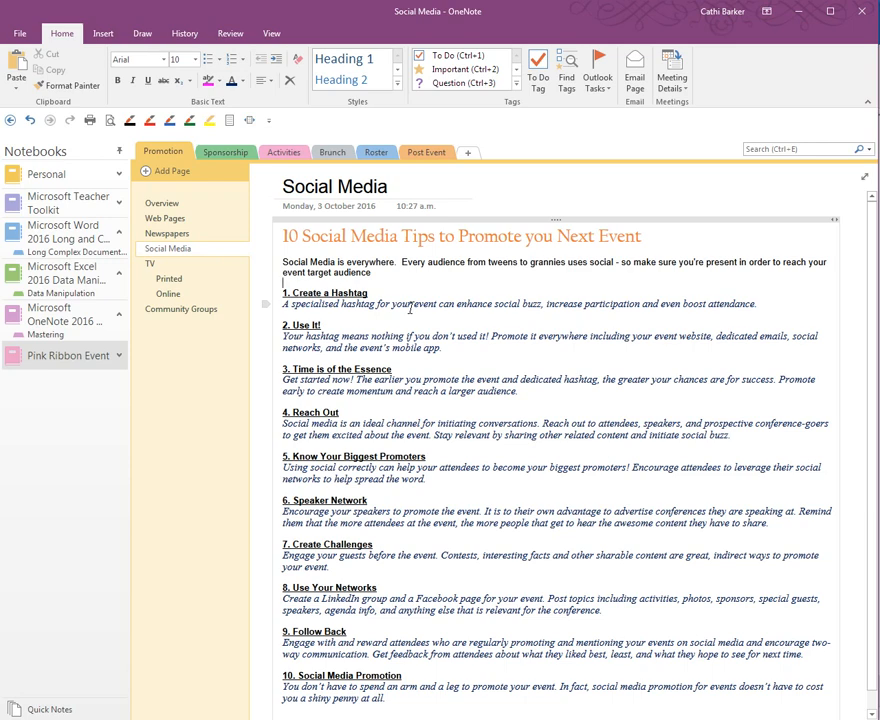
Highlight the paragraph under "4. Reach Out" in light yellow.
click(220, 84)
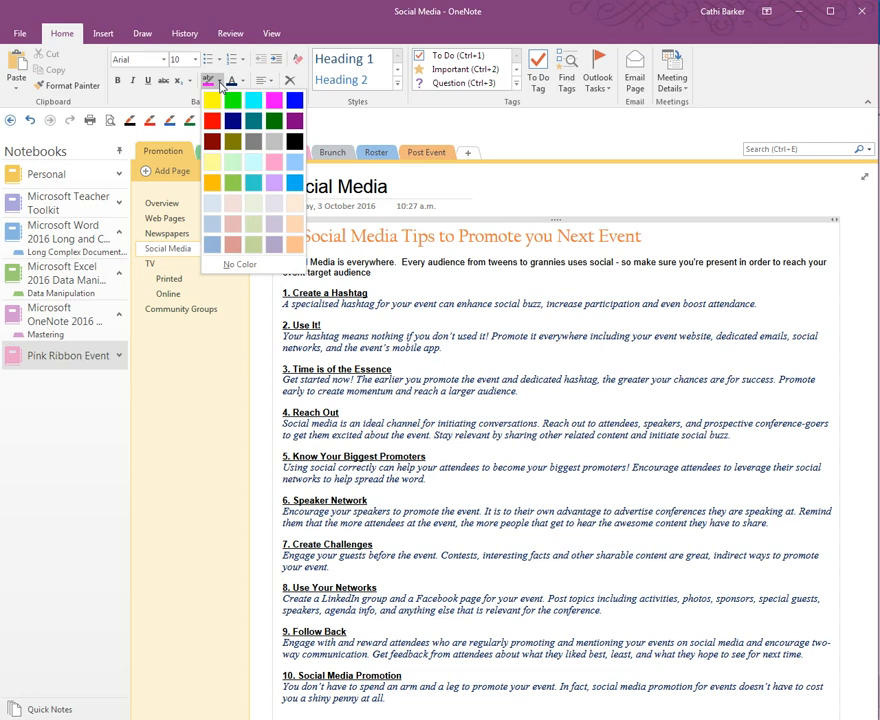
click(209, 167)
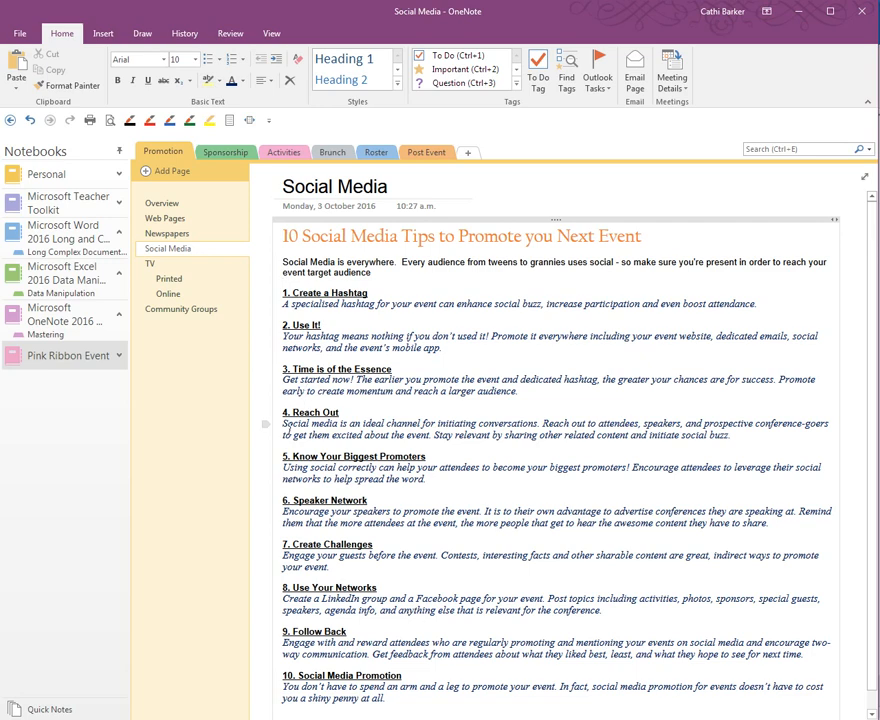
drag(282, 424, 741, 443)
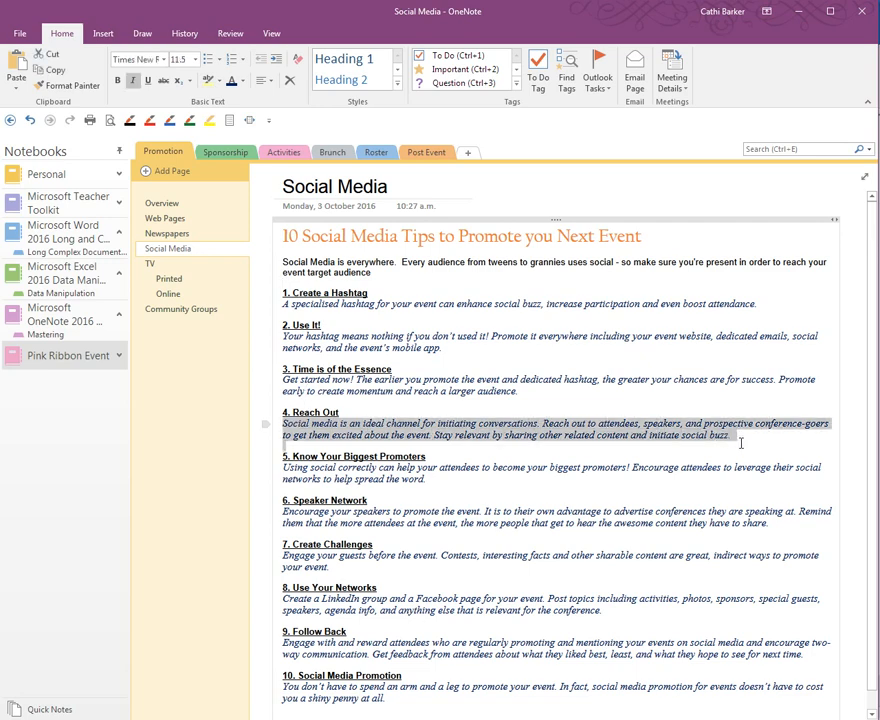
click(211, 81)
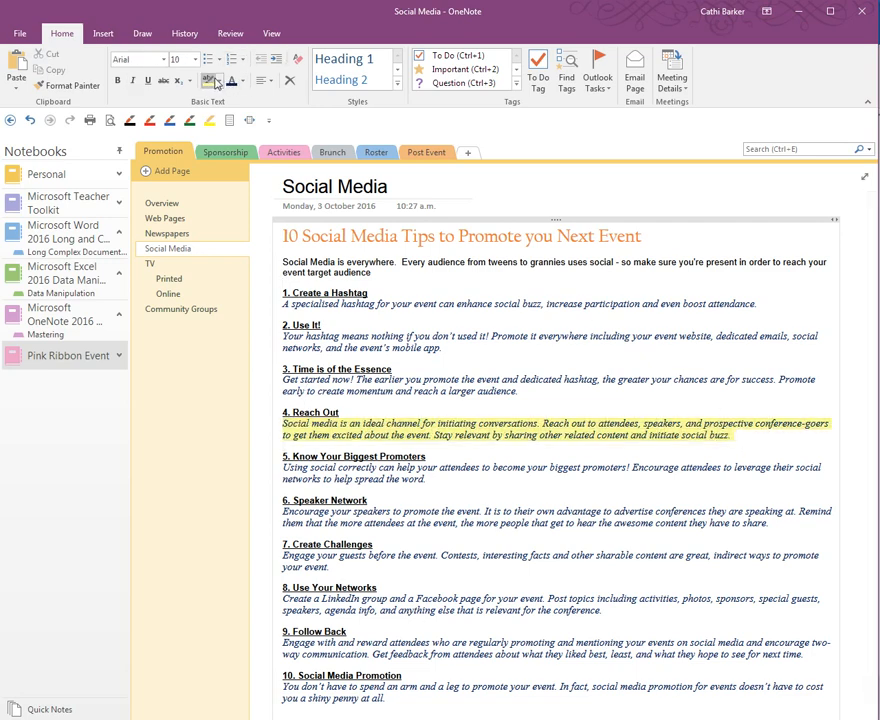
Highlight the paragraphs under "5. Know Your Biggest Promoters" and "6. Speaker Network" in light green.
click(268, 469)
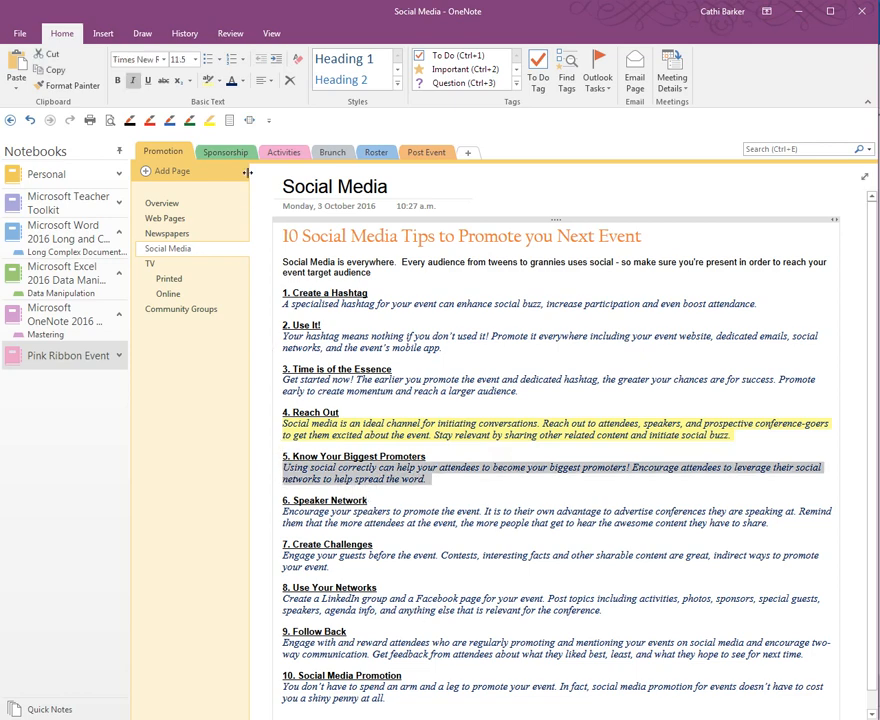
click(219, 80)
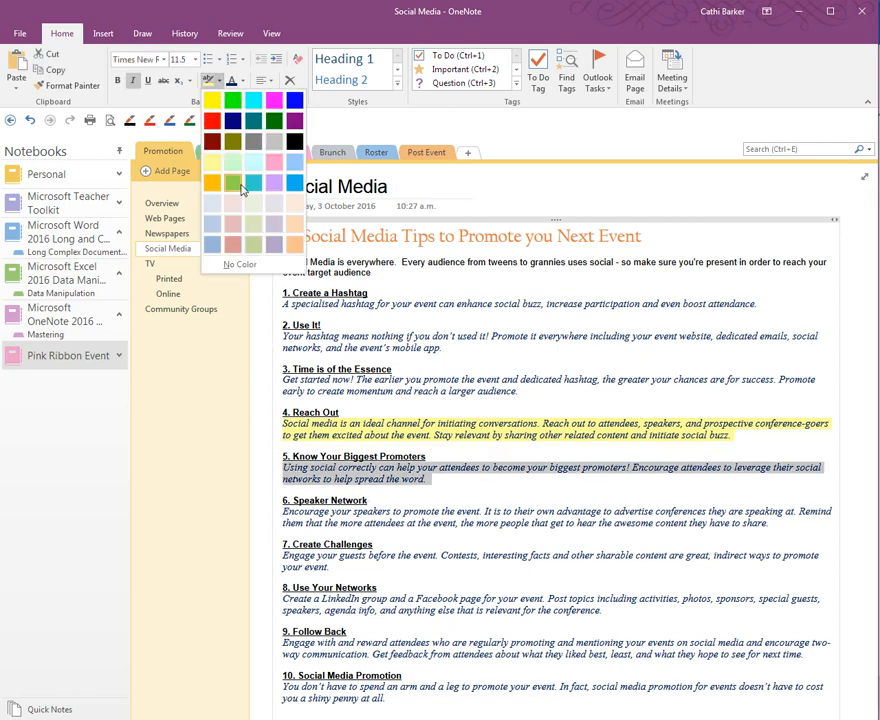
click(238, 186)
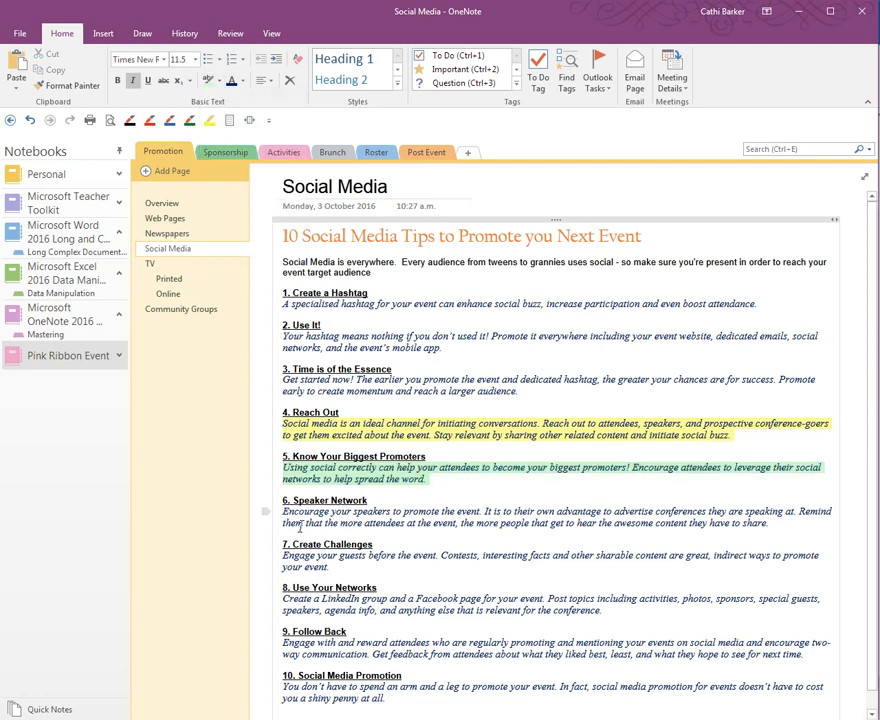
click(263, 512)
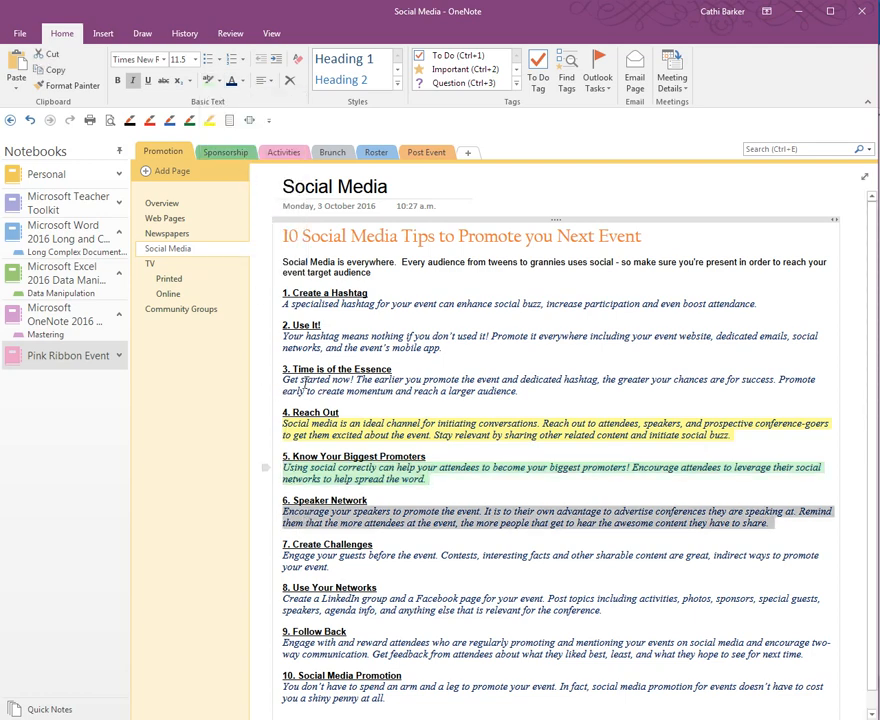
click(210, 80)
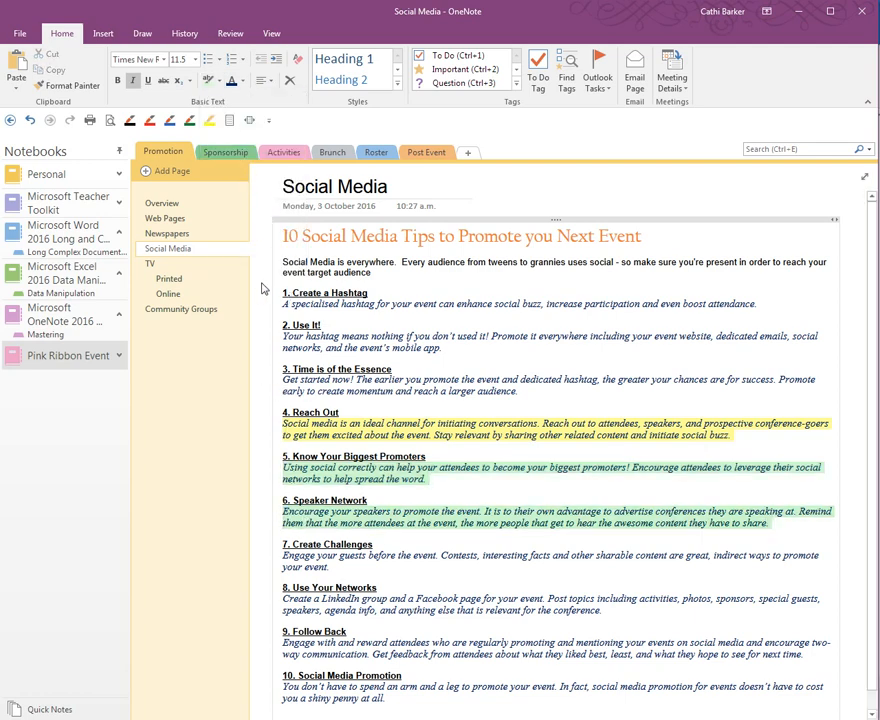
Highlight the paragraph under "7. Create Challenges" in light yellow.
click(264, 555)
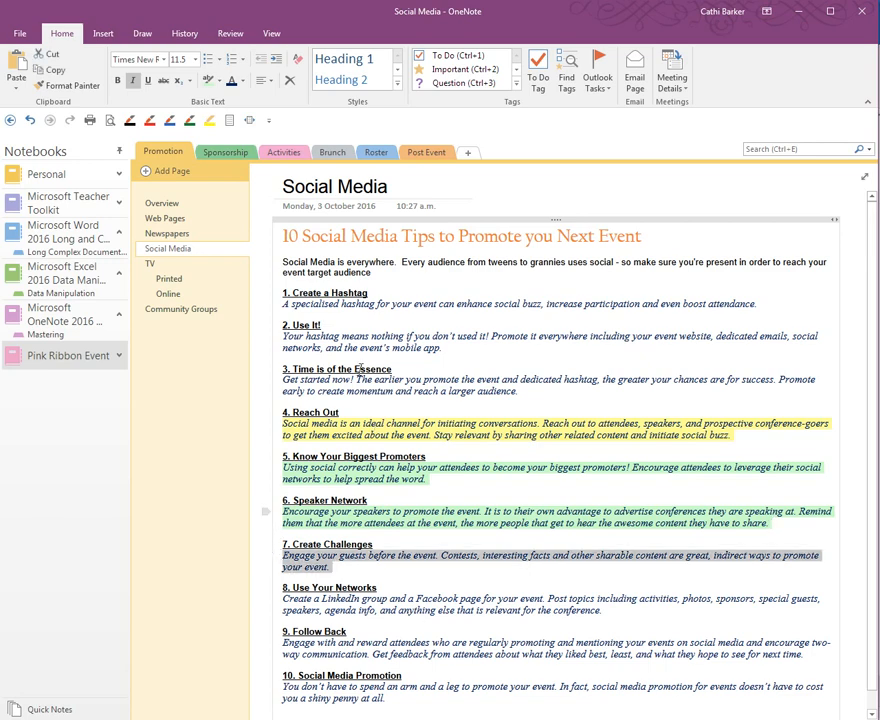
click(218, 85)
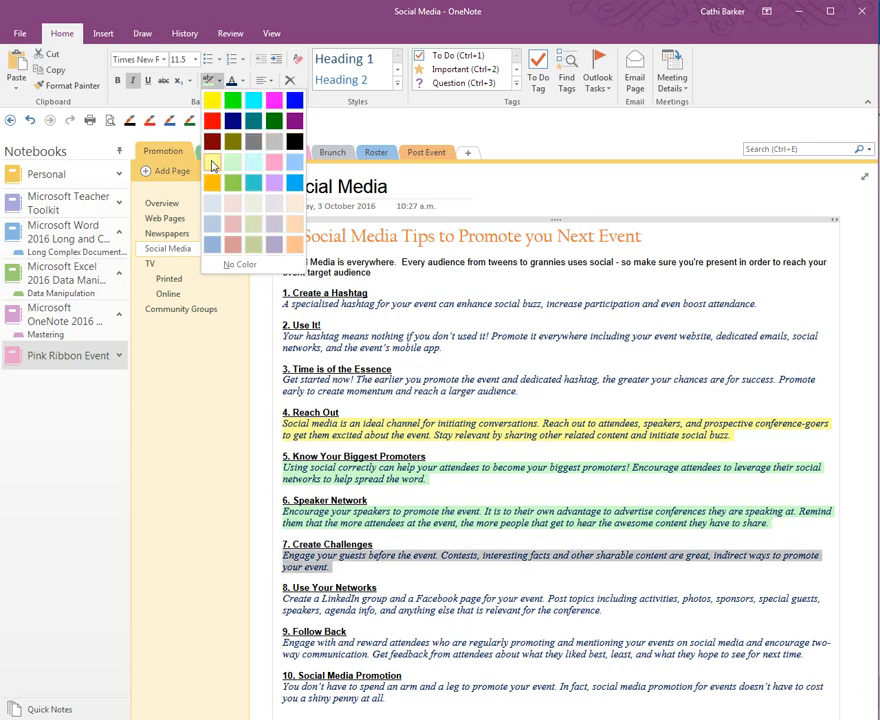
click(212, 165)
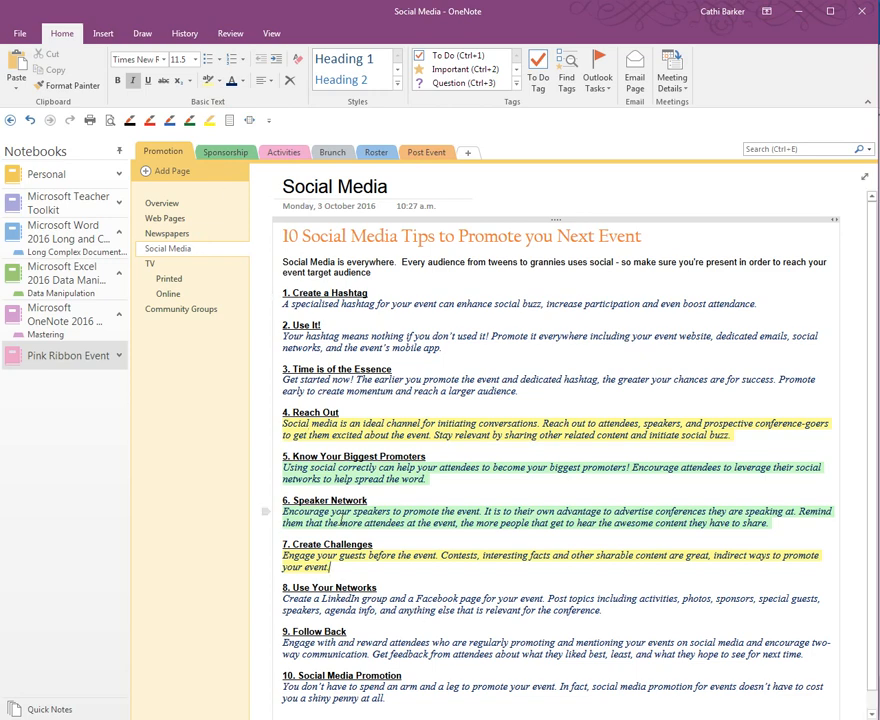
Remove the highlighting from all the text between the "4. Reach Out" paragraph and the "7. Create Challenges" paragraph.
drag(344, 564, 264, 426)
click(349, 458)
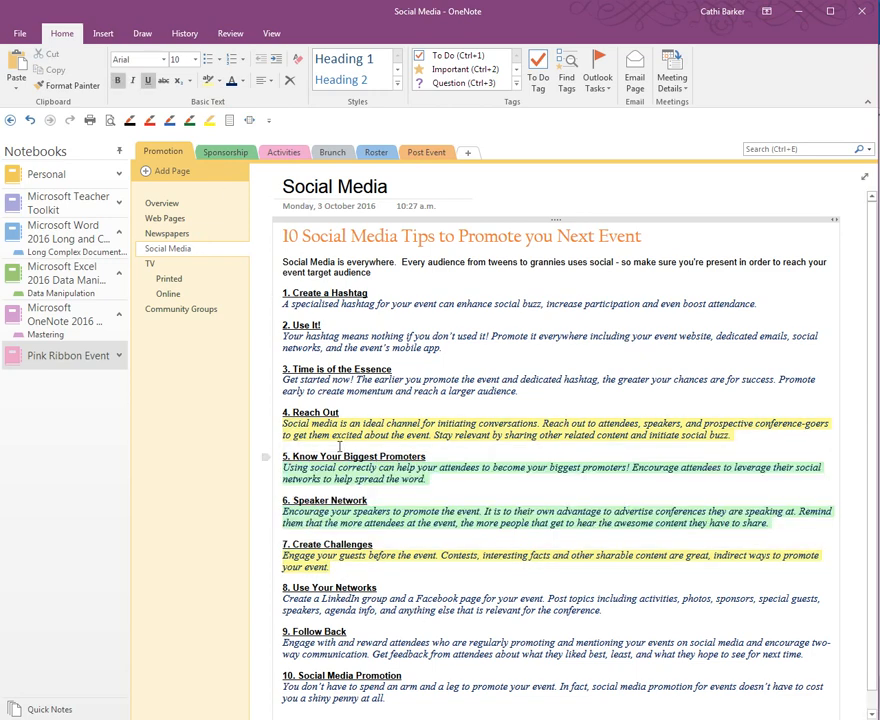
click(266, 557)
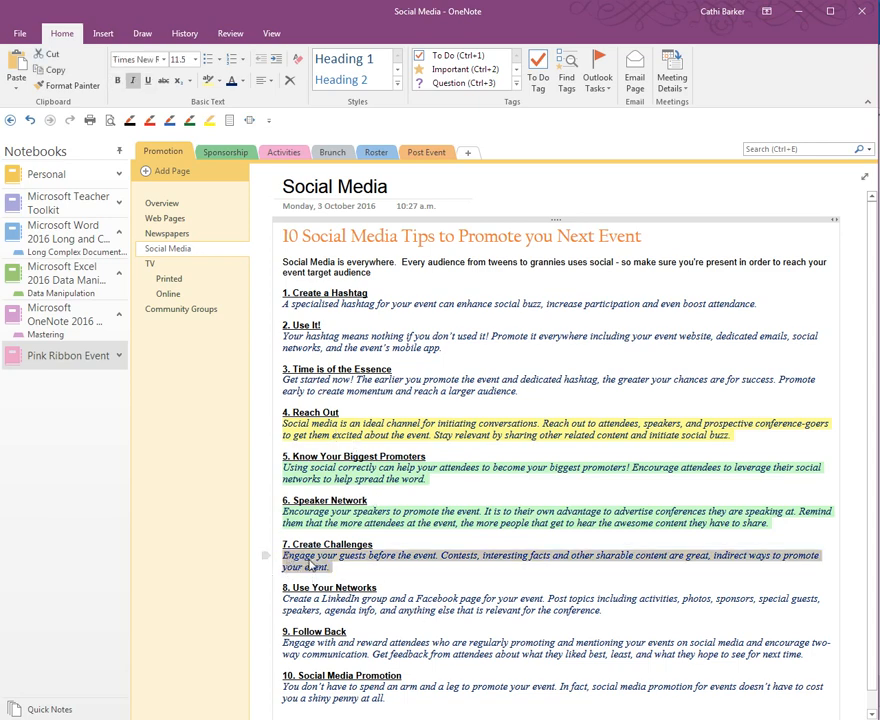
click(265, 514)
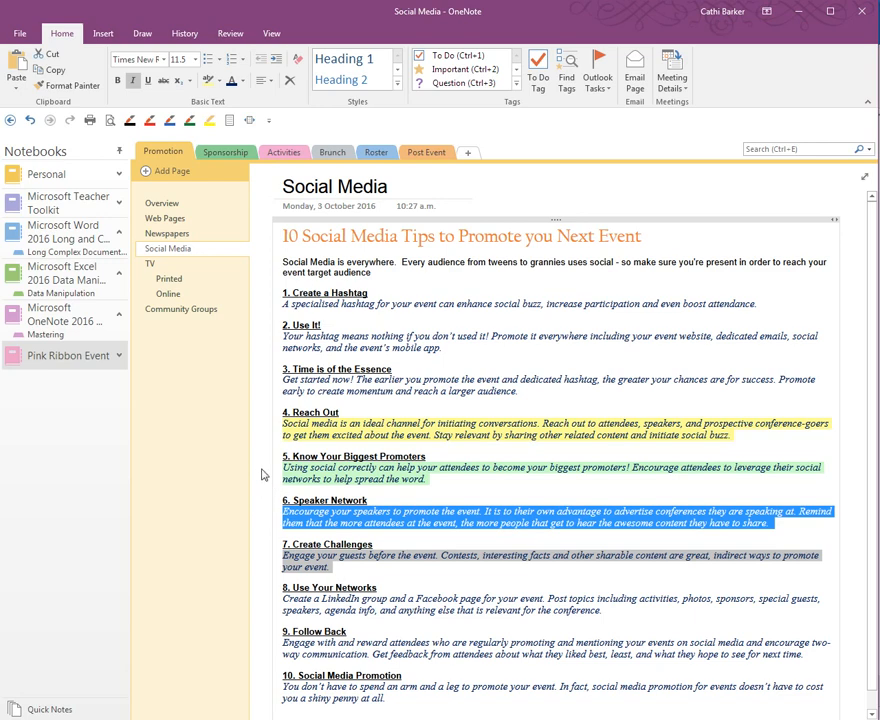
ctrl+click(265, 464)
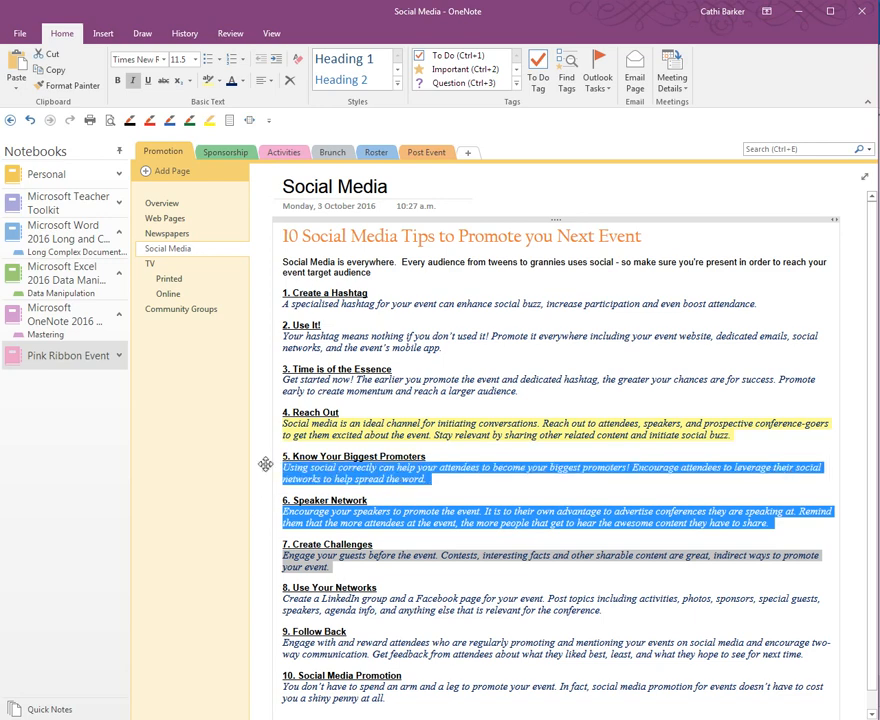
click(372, 587)
drag(367, 581, 270, 418)
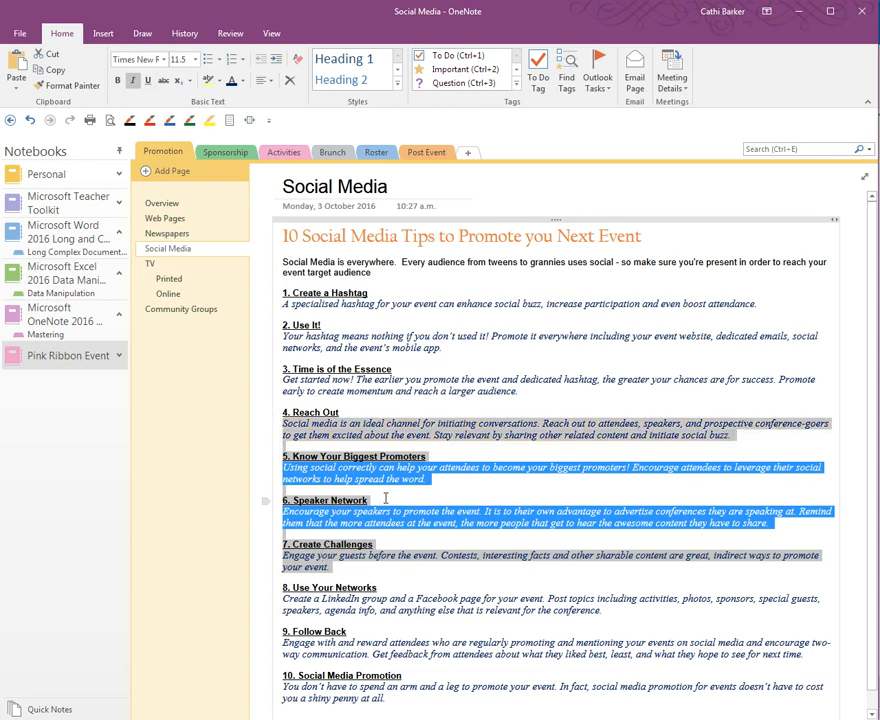
click(218, 81)
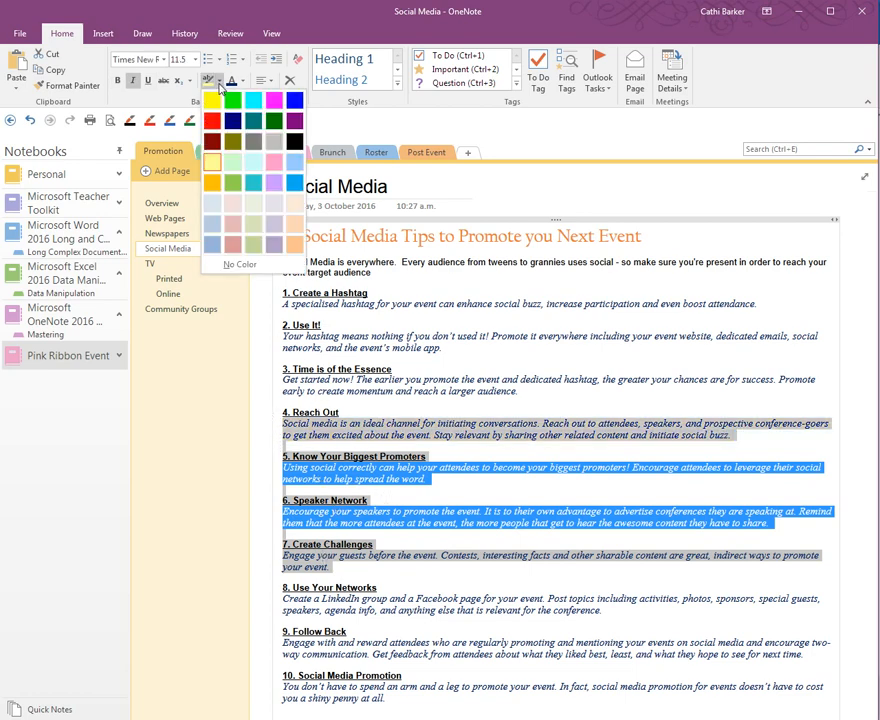
click(239, 266)
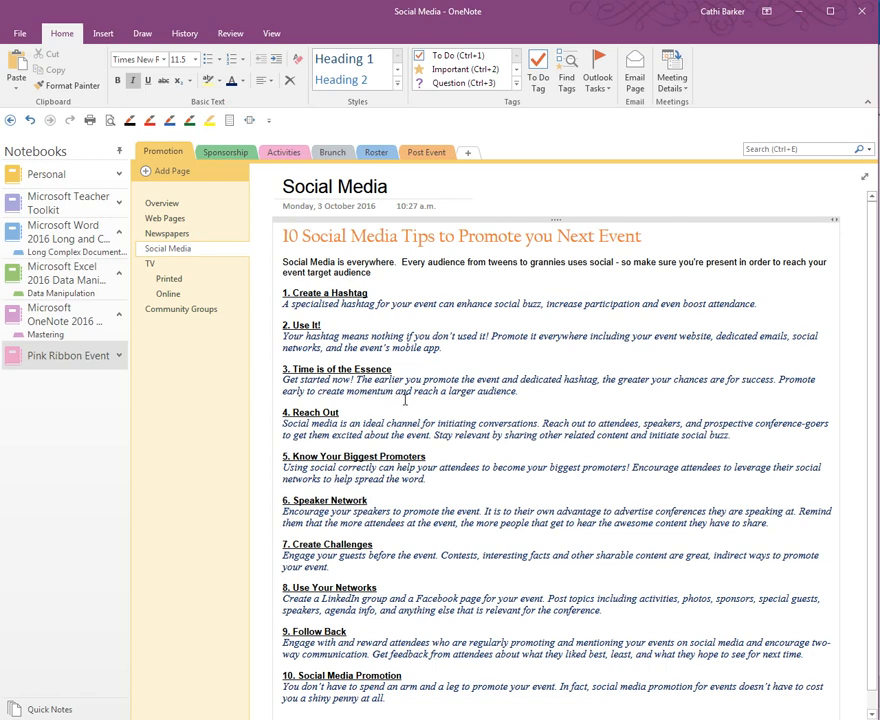
Right-align the heading "10 Social Media Tips to Promote you Next Event".
click(342, 235)
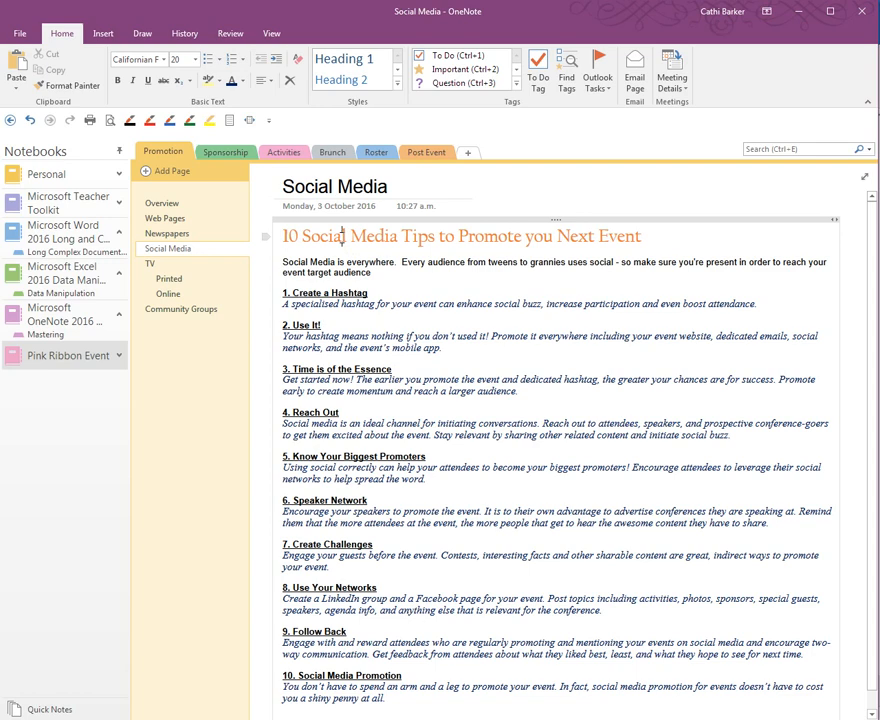
click(264, 236)
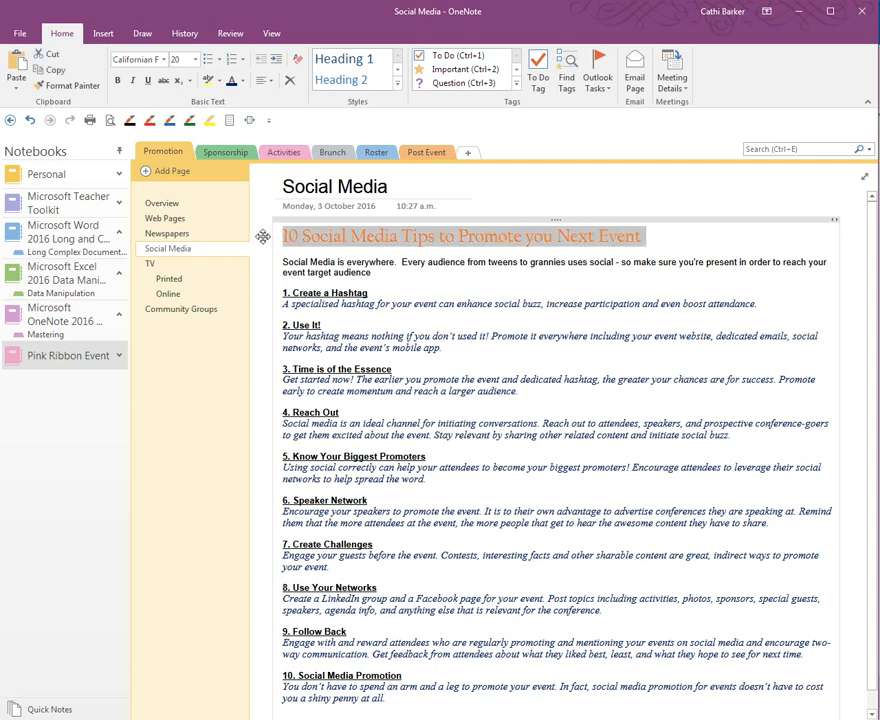
click(270, 86)
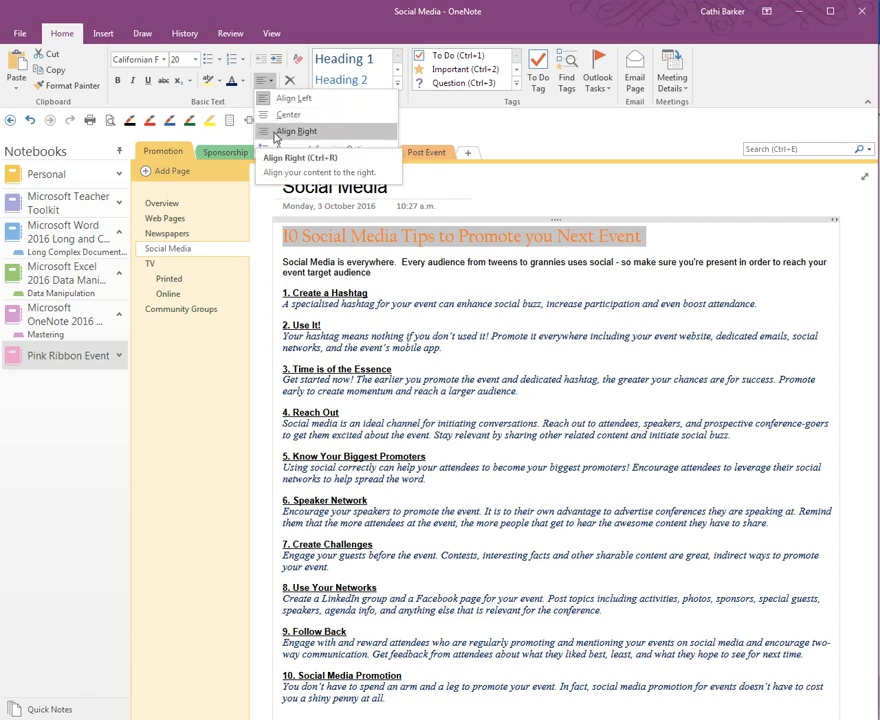
click(277, 133)
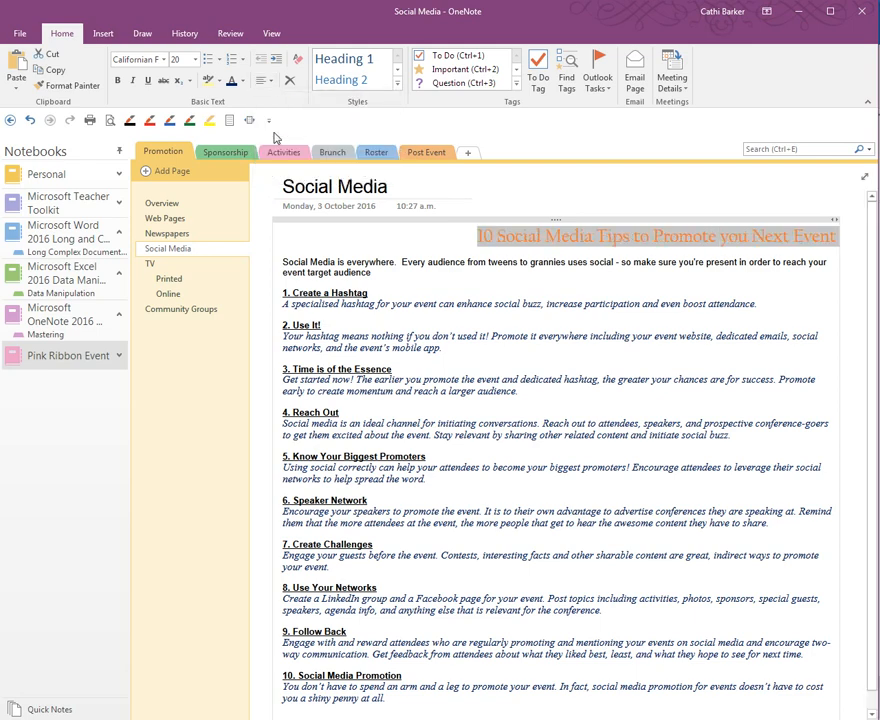
Center the heading "10 Social Media Tips to Promote you Next Event" and return it to left alignment.
click(268, 82)
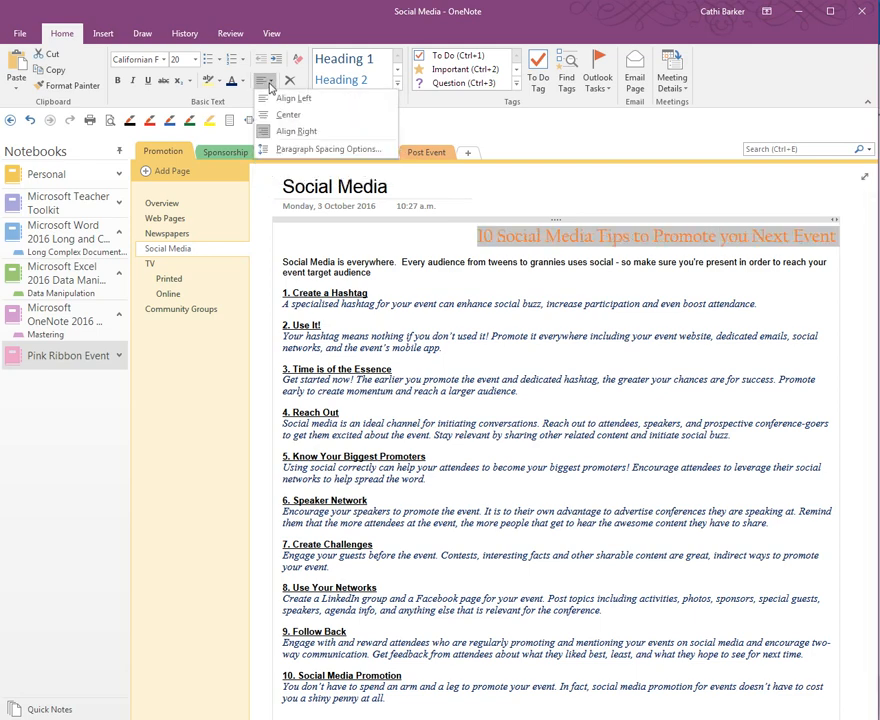
click(258, 114)
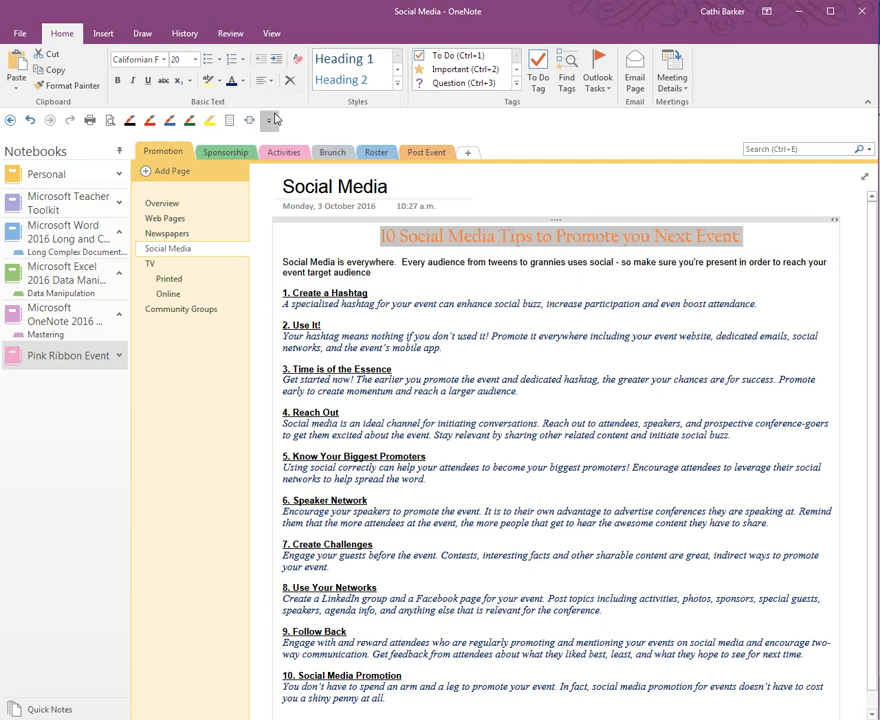
click(268, 82)
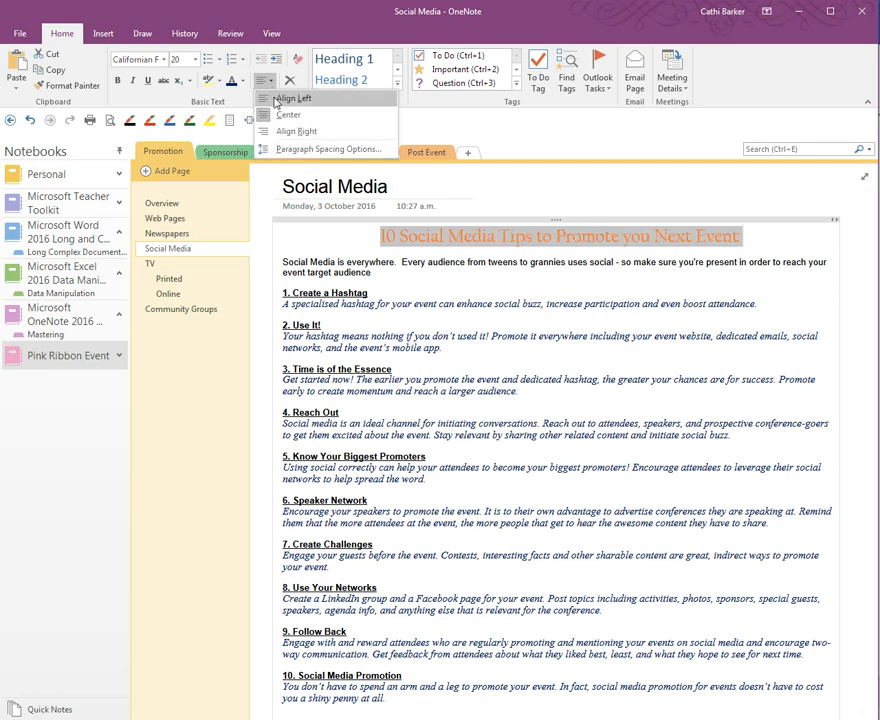
click(277, 100)
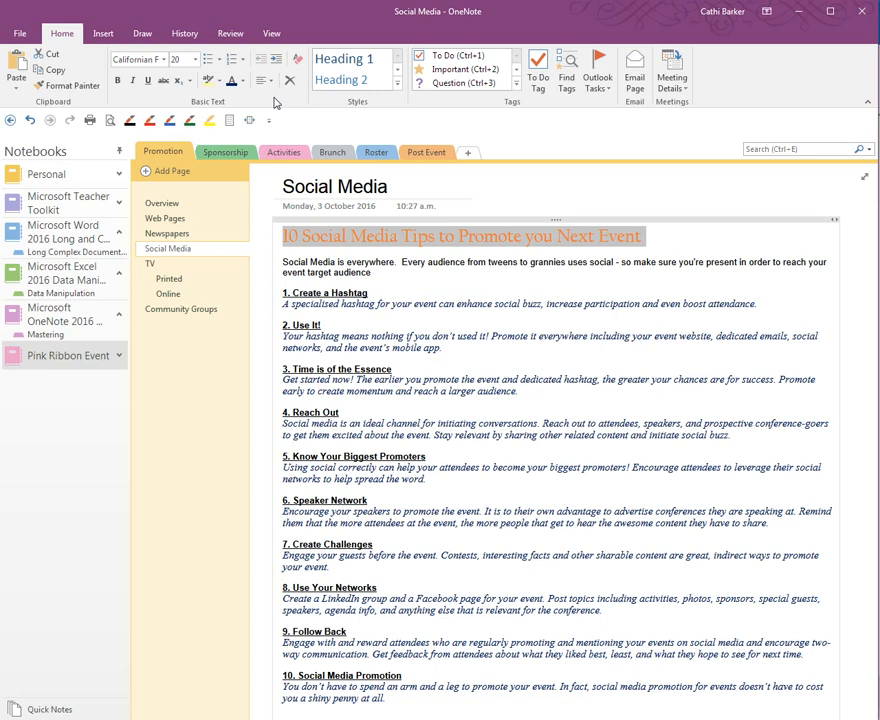
click(370, 288)
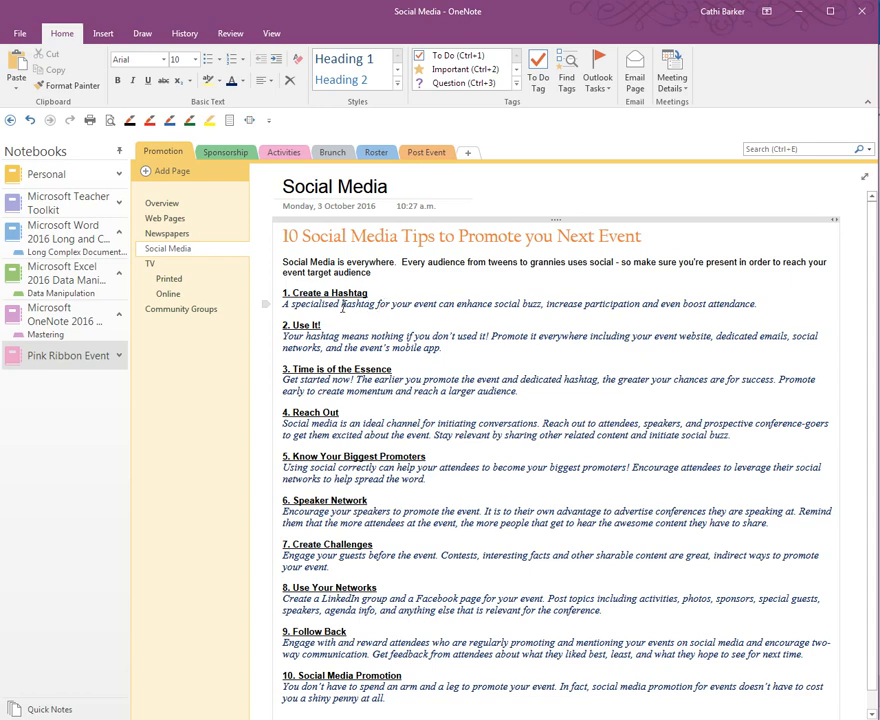
Indent the paragraph under "1. Create a Hashtag" by one level and remove that indent again.
click(270, 303)
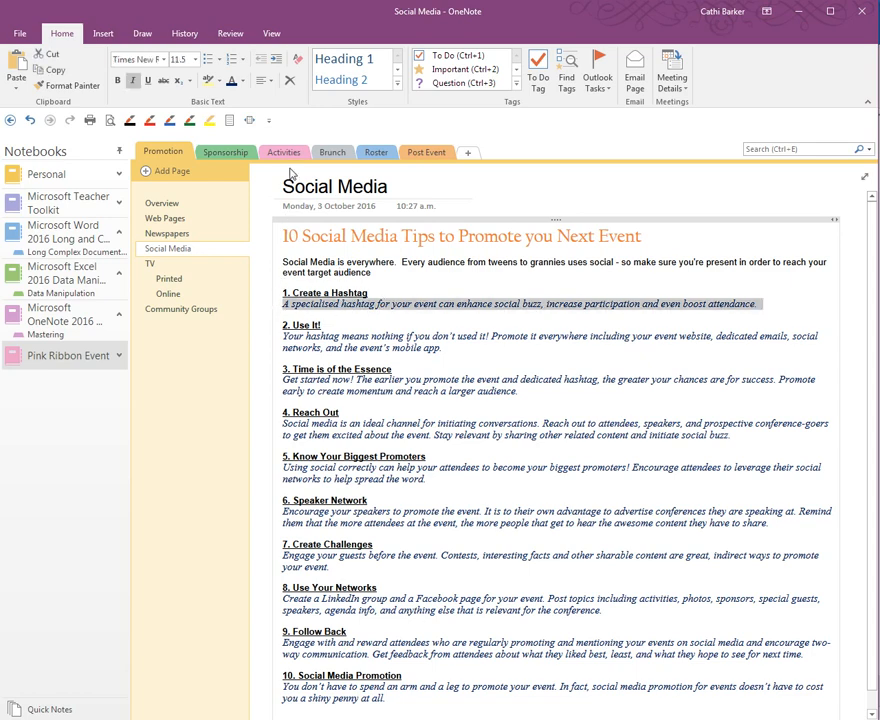
click(274, 62)
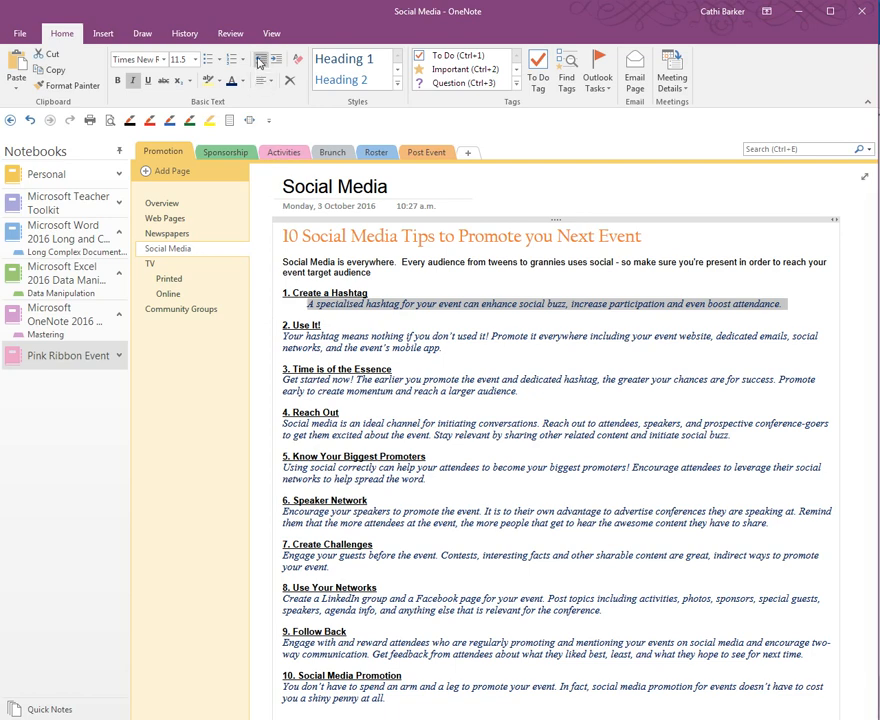
click(259, 62)
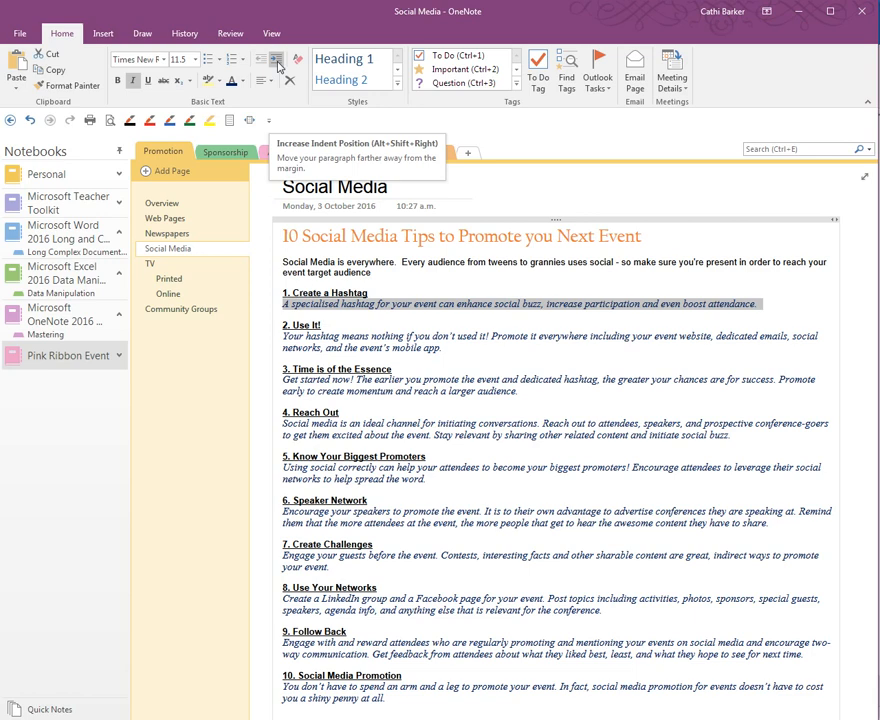
Increase the indent of the paragraph under "1. Create a Hashtag" by seven levels.
click(276, 62)
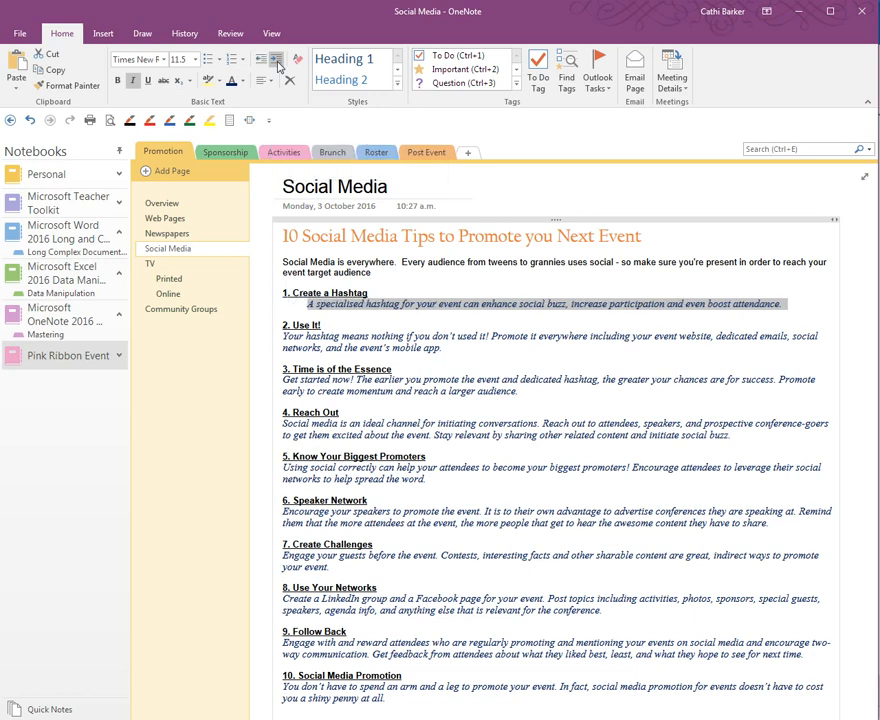
click(278, 65)
click(278, 65)
click(278, 65)
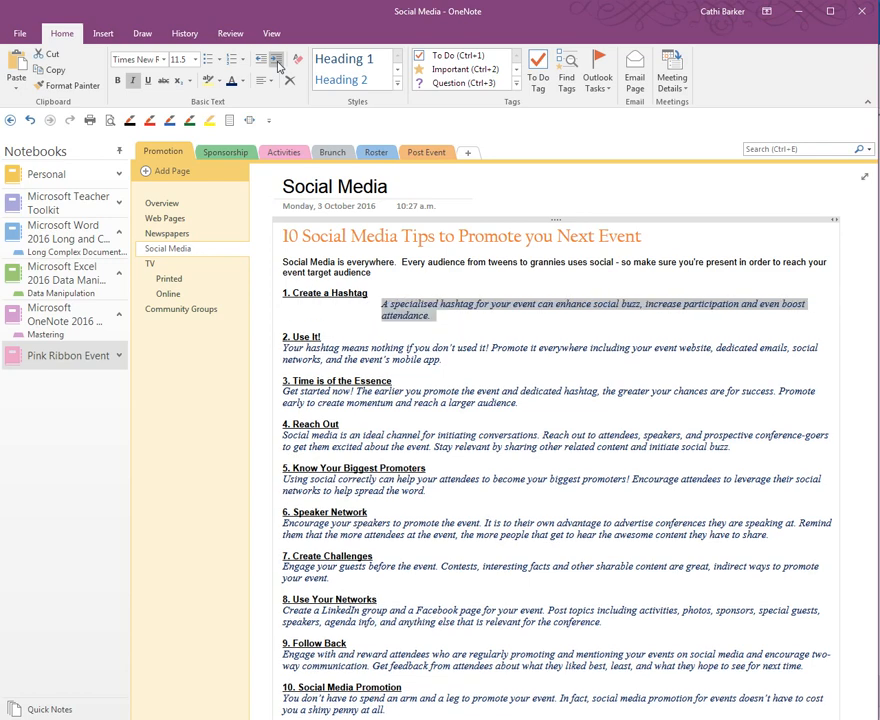
click(278, 65)
click(278, 65)
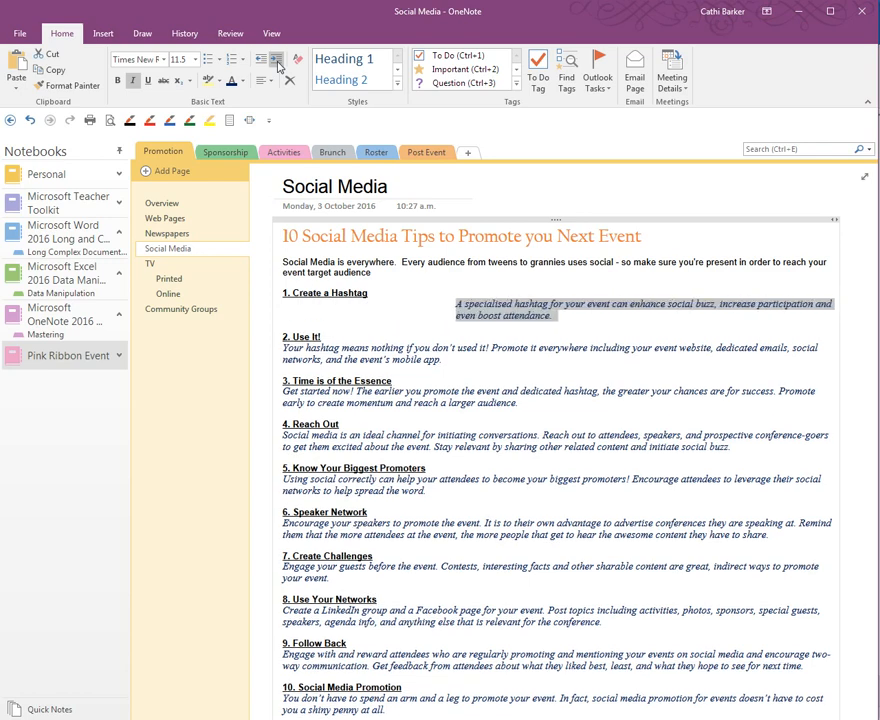
Decrease the indent of the paragraph under "1. Create a Hashtag" all the way back to the margin.
key(shift+Tab)
key(shift+Tab)
key(shift+Tab)
key(shift+Tab)
key(shift+Tab)
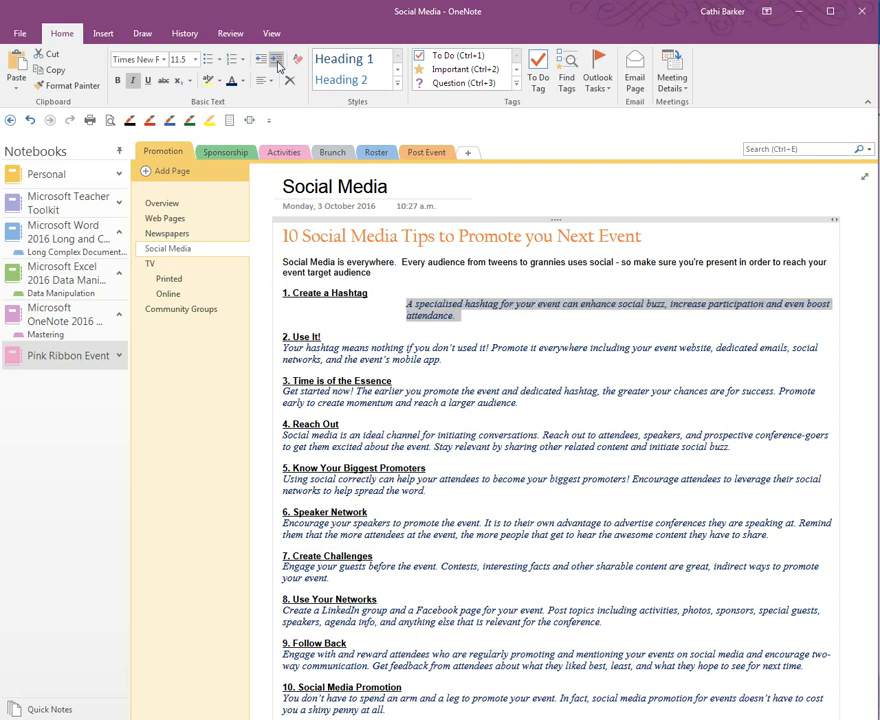
key(shift+Tab)
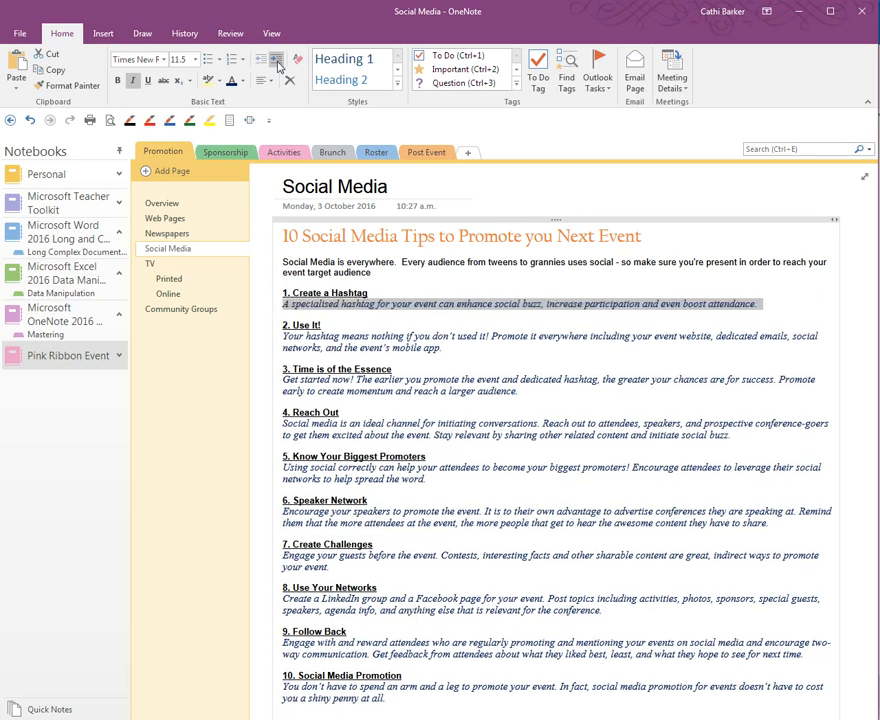